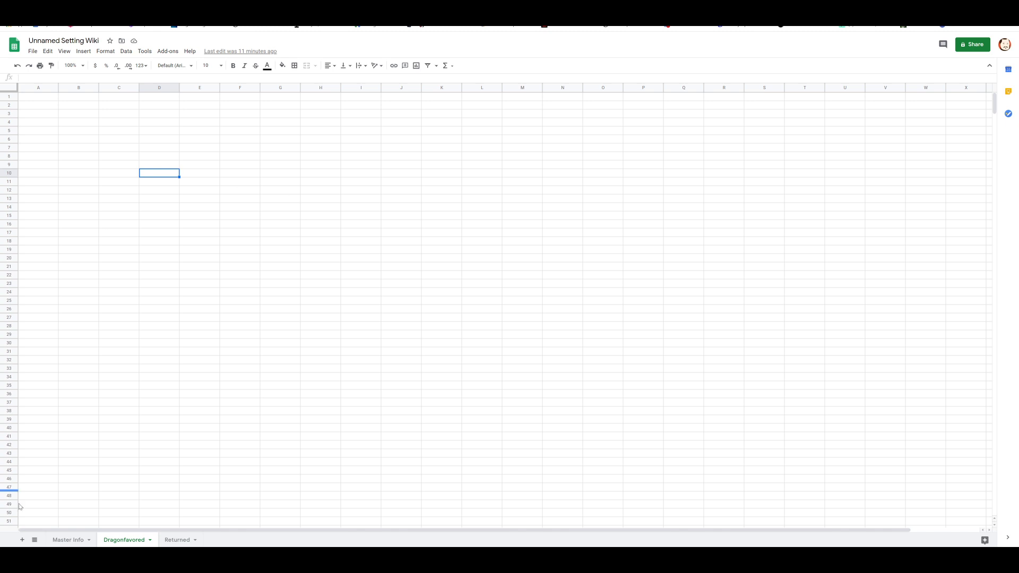
Add a new sheet after the Returned sheet and name it "Setting specific beasts".
click(22, 540)
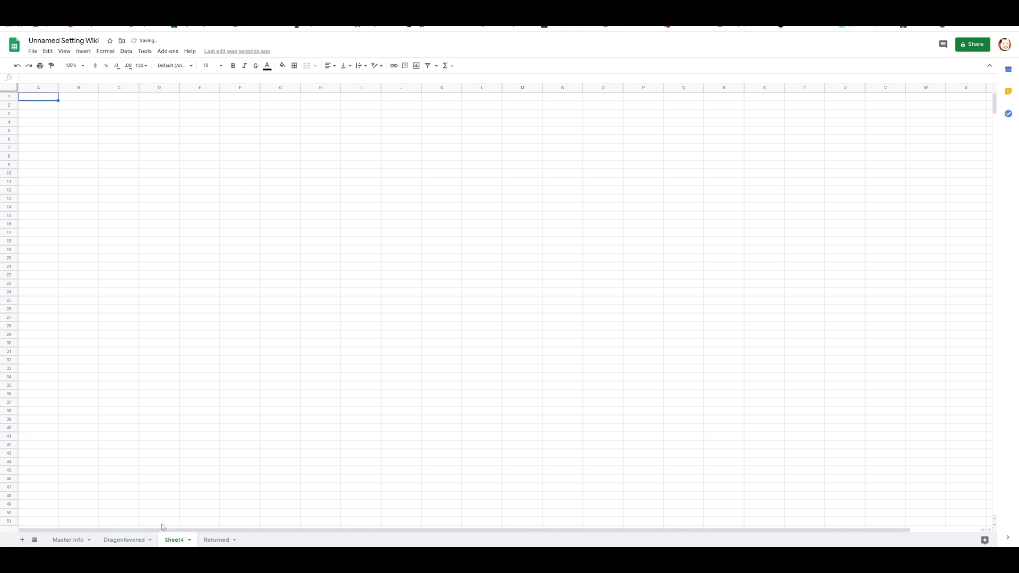
drag(177, 540, 213, 541)
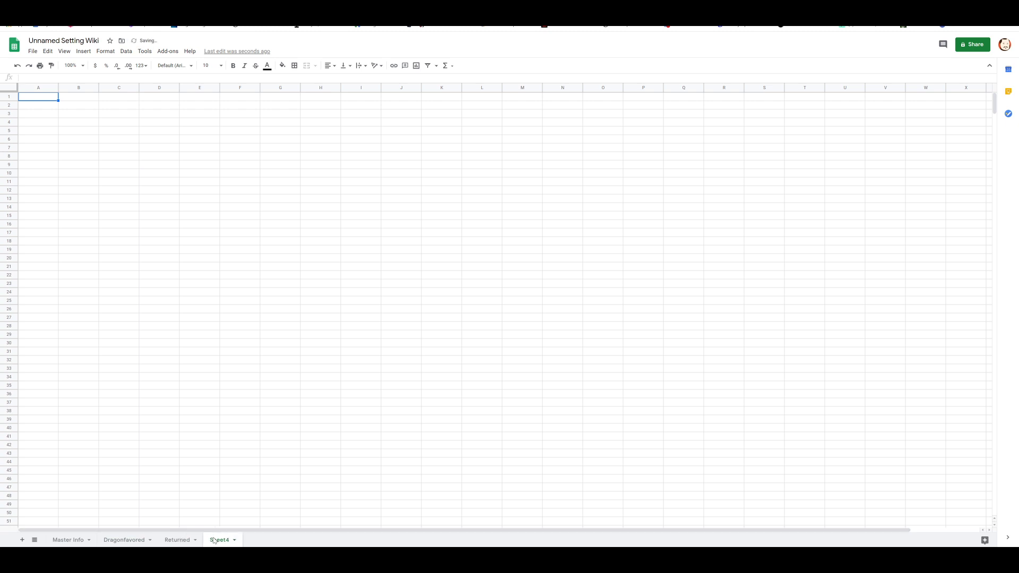
double_click(213, 540)
text(Setting specific beasts)
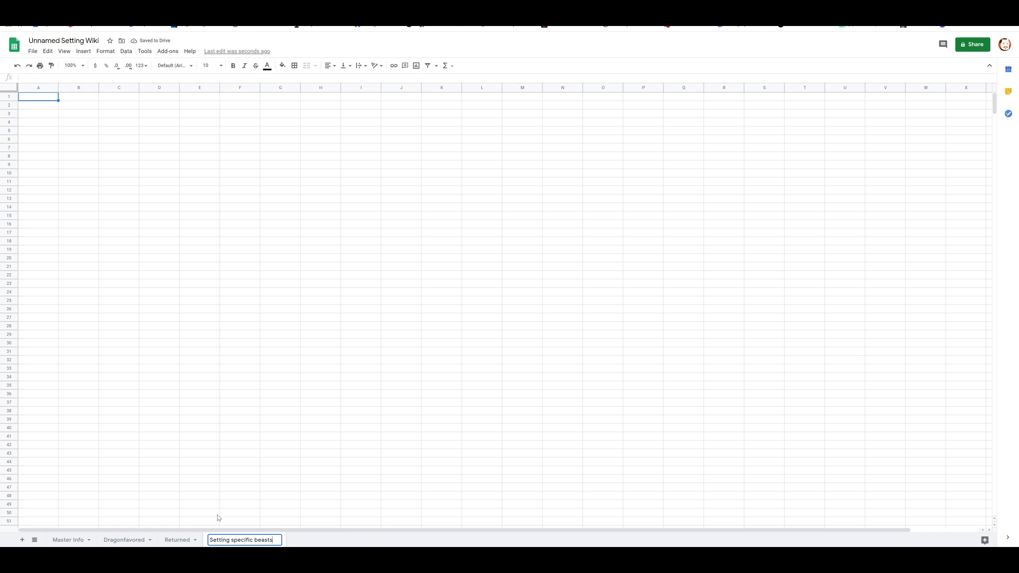
click(38, 208)
Enter "Shadow Lizards" in cell B5 of the Setting specific beasts sheet.
click(85, 135)
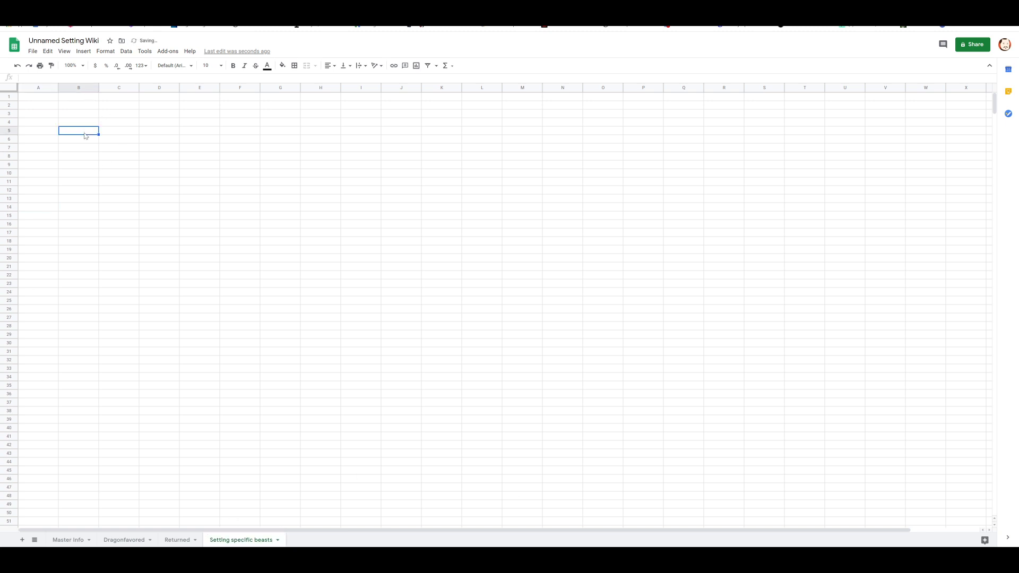
text(Shadow Lizards)
key(Return)
On the Dragonfavored sheet, enter the label "Ability Score Increase" in cell C7.
click(127, 541)
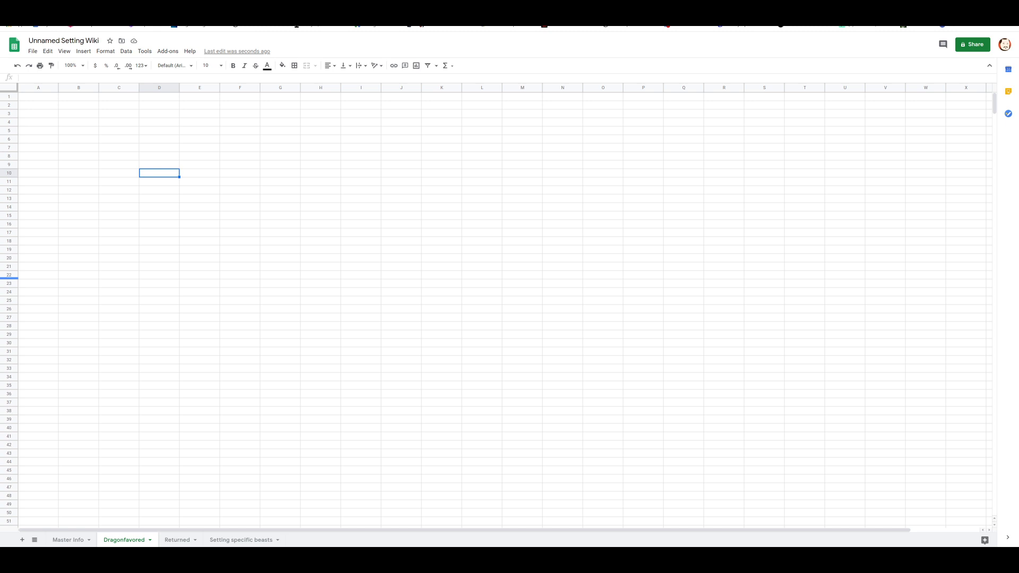
click(135, 147)
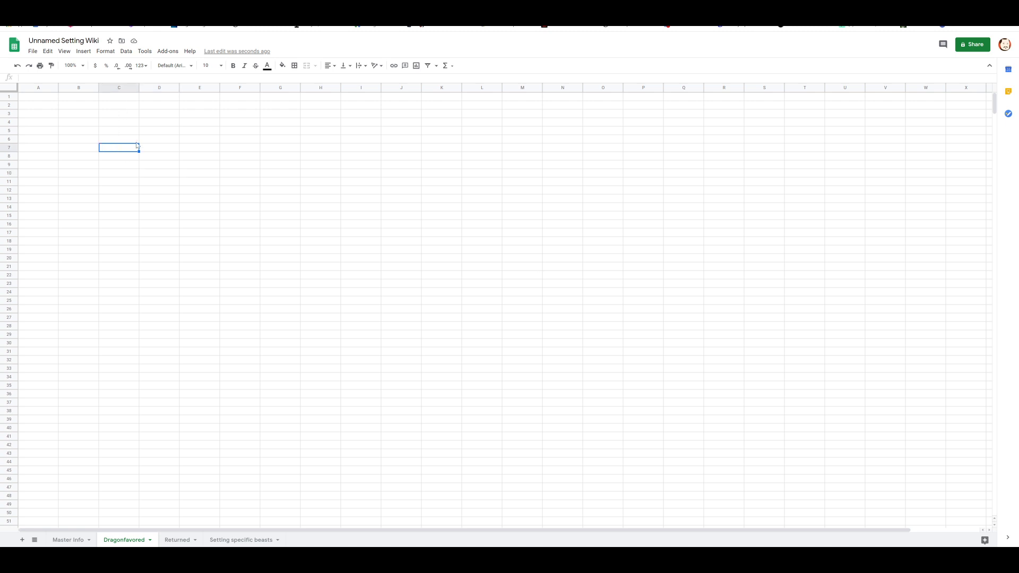
text(Ability Score Increase)
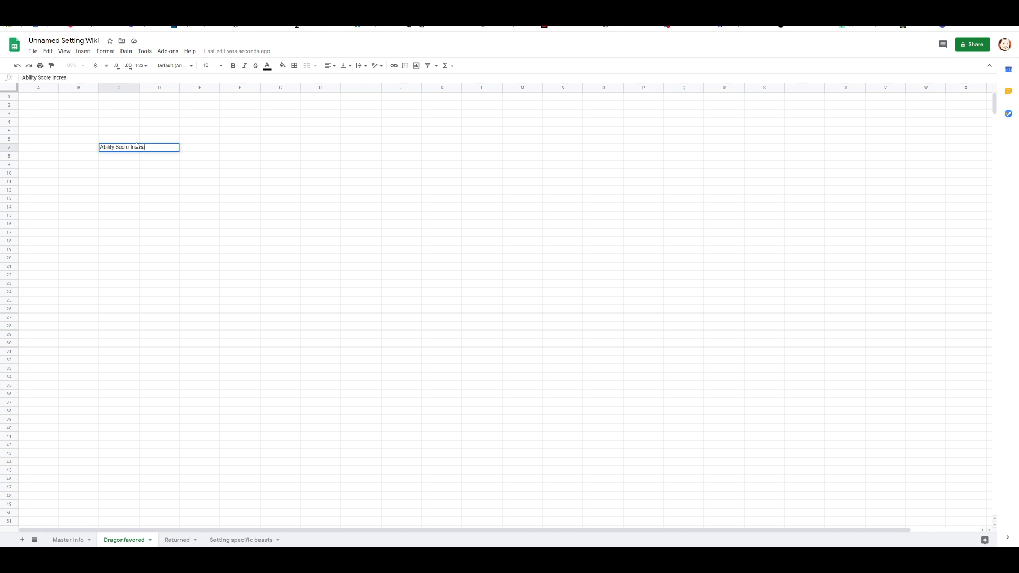
key(Return)
Enter "Increase your wisdom and charisma scores by 1, and your strength score is reduced by 2" in cell D8.
key(Right)
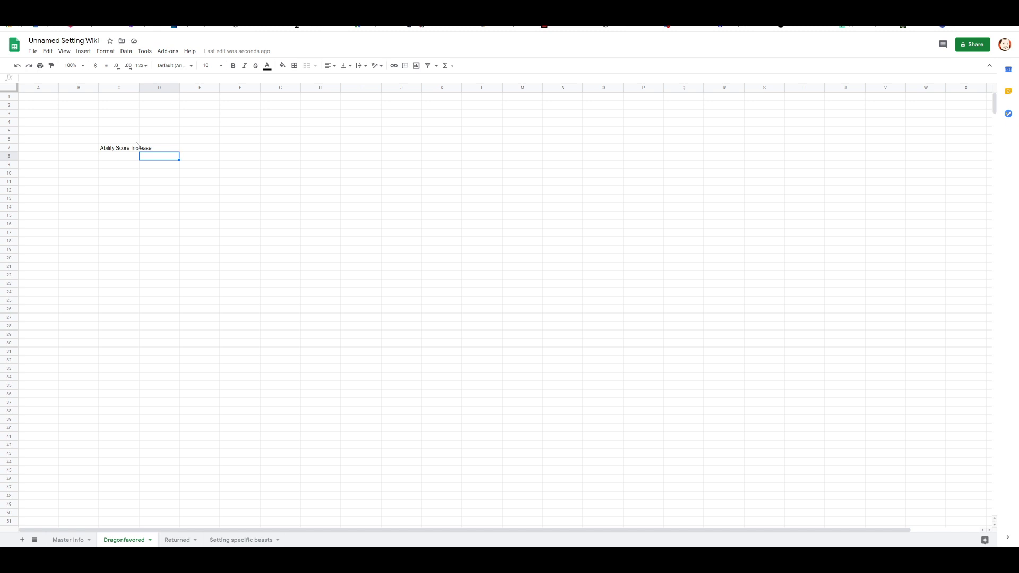
key(Return)
text(Increase your wisdom and c)
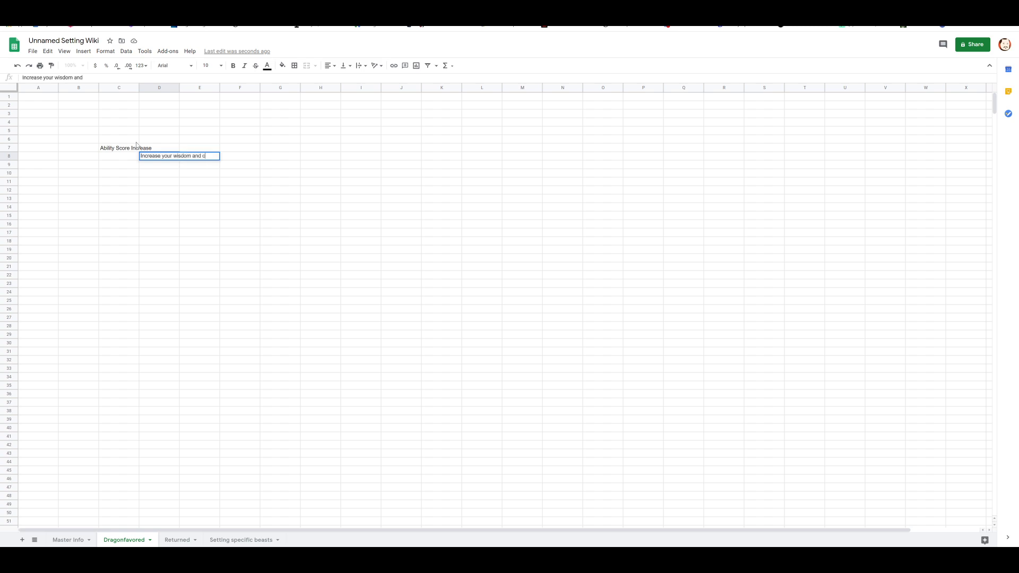
text(harisma scores by 1, and your str)
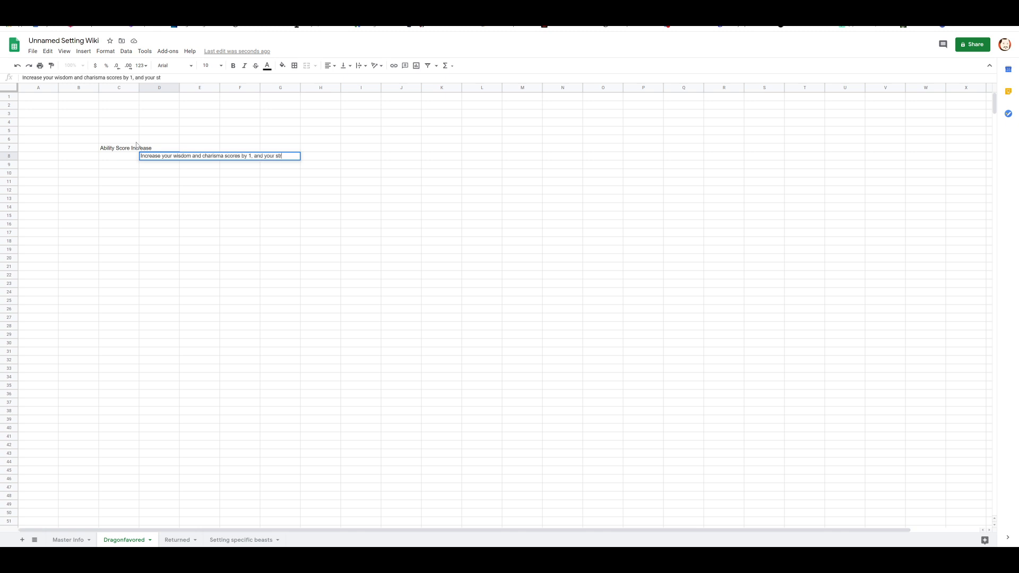
text(ength score is reduced by 2)
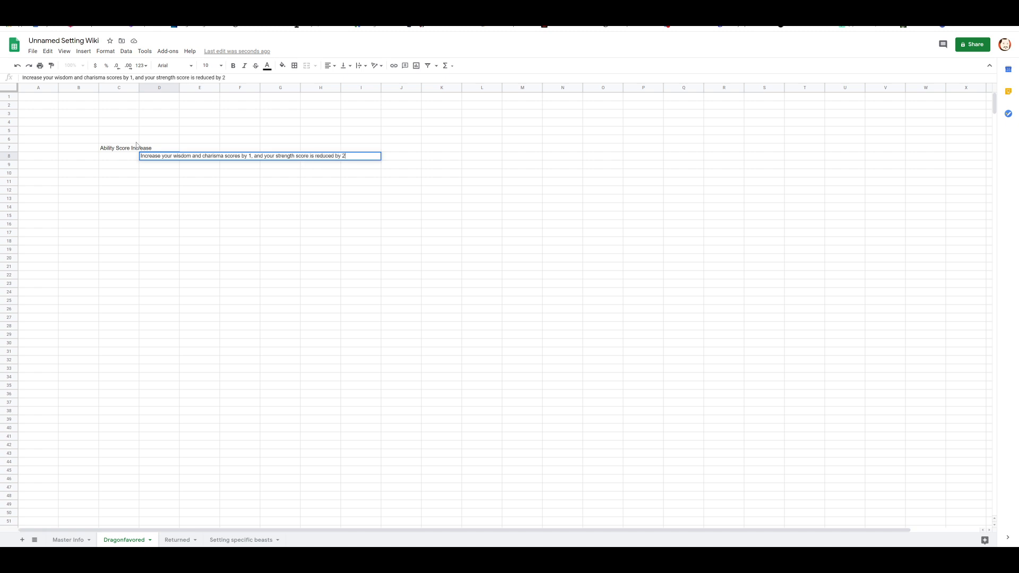
key(Return)
Enter the label "Age" in cell C10 and "6 to 120" in cell D10.
key(Left)
key(Down)
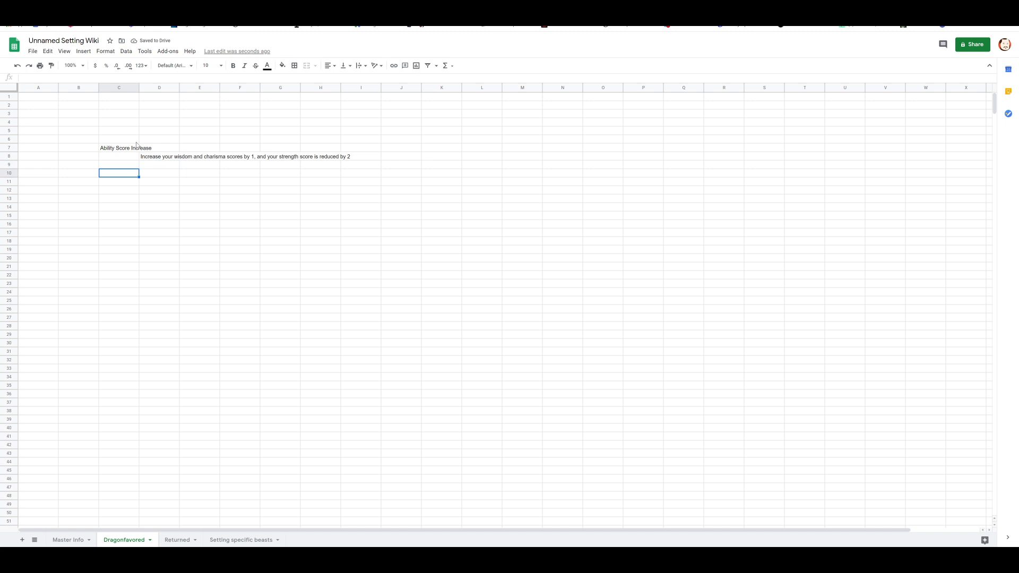
text(Age)
key(Tab)
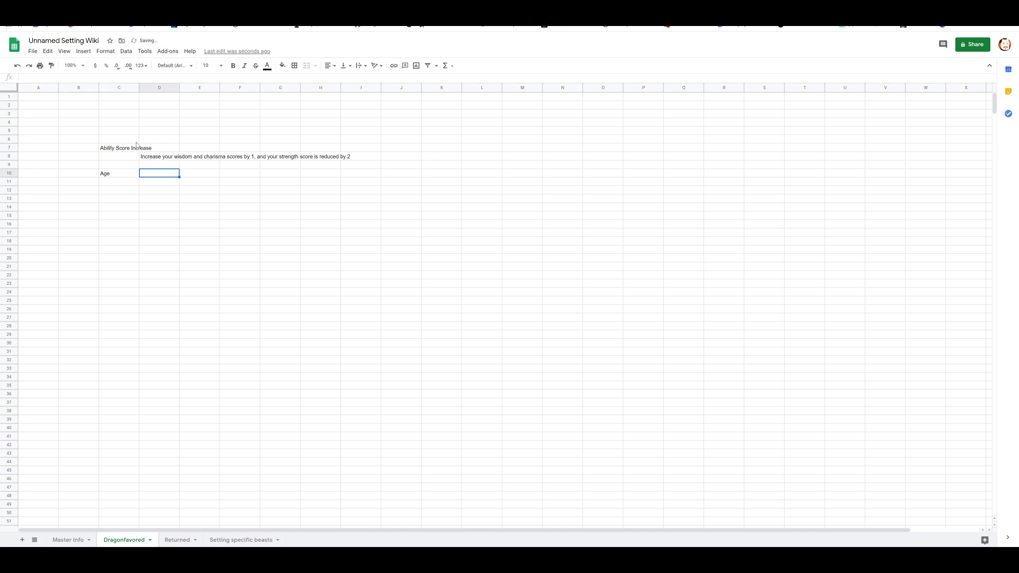
key(Return)
text(6 to 120)
key(Return)
Enter "Size" in cell C12 and "3 to 4 feet tall and 35 to 45 pounds, your size is small" in D12.
key(Left)
key(Down)
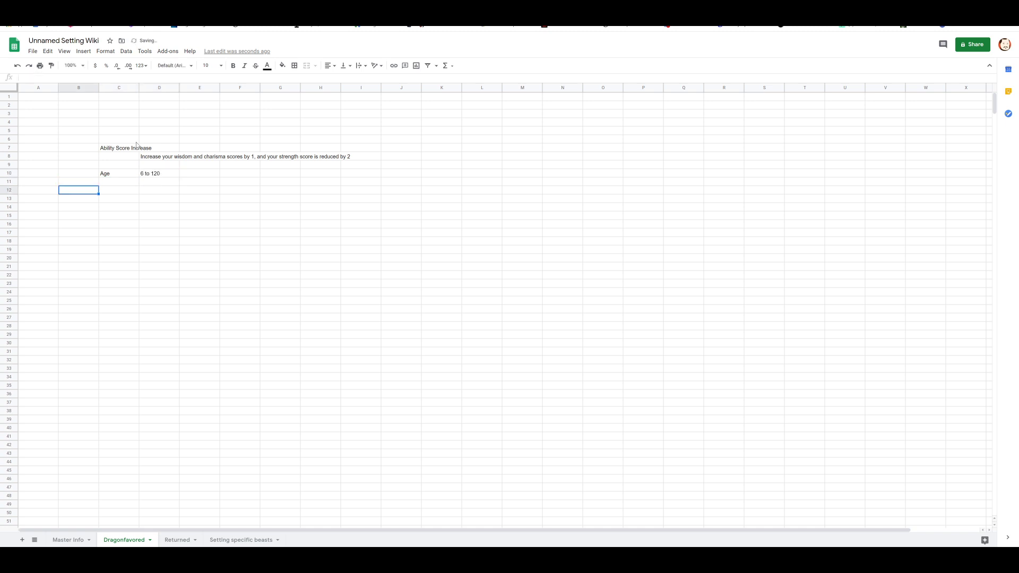
text(Al)
key(Right)
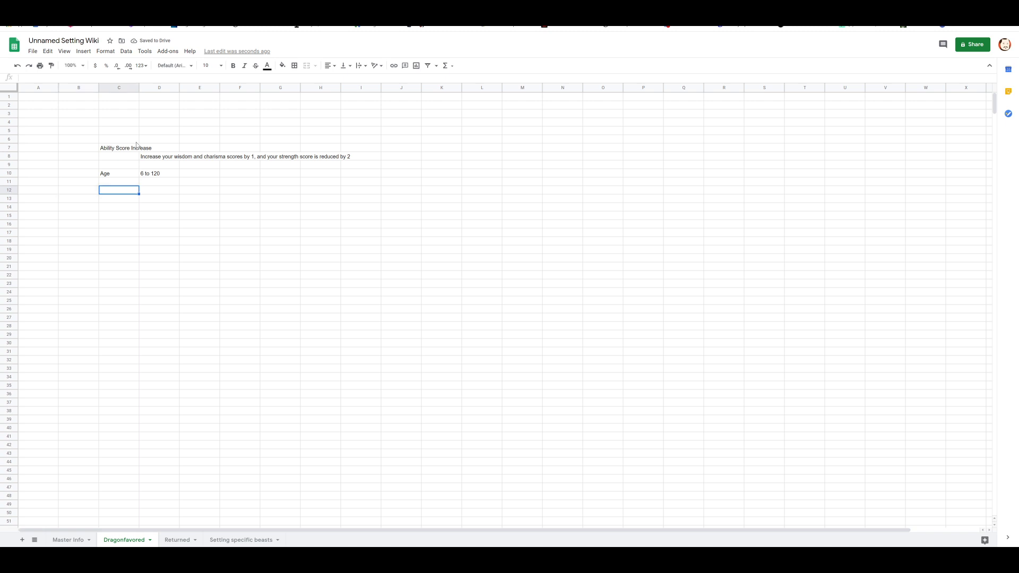
text(Size)
key(Tab)
text(2 to)
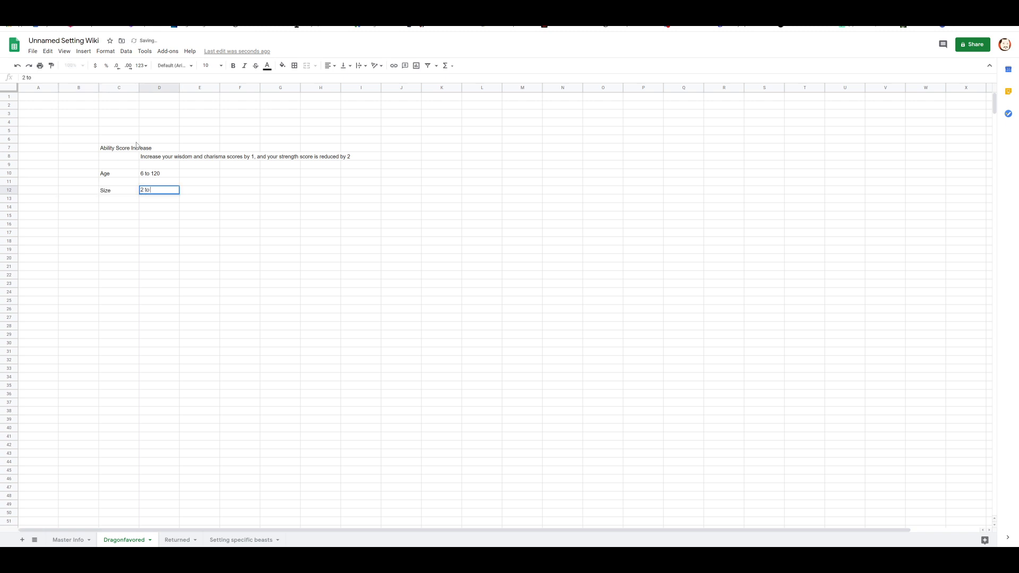
text( 3)
key(BackSpace)
text(3 to 4 feet tall and)
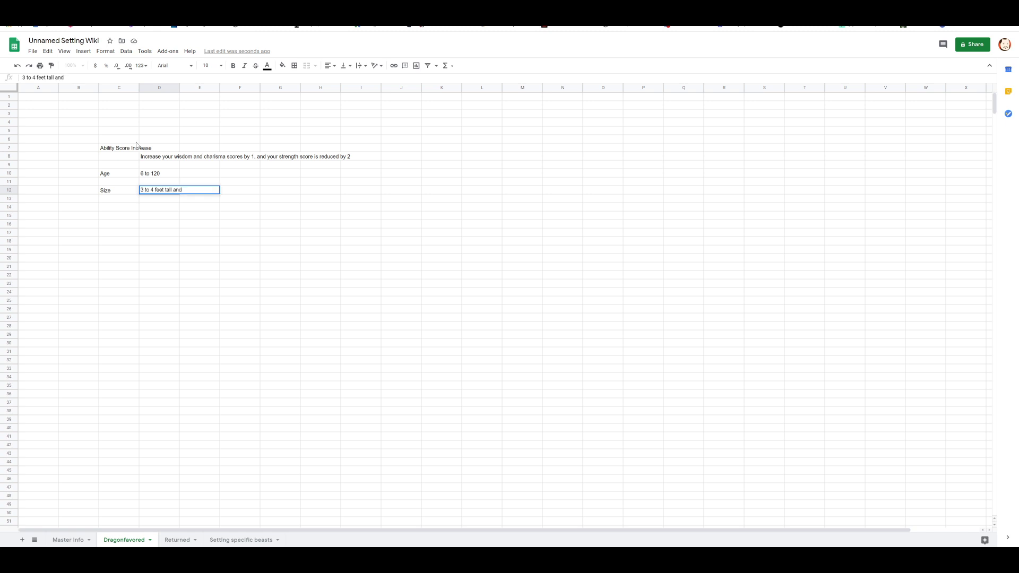
text( 35 to 45 pounds, your size is small)
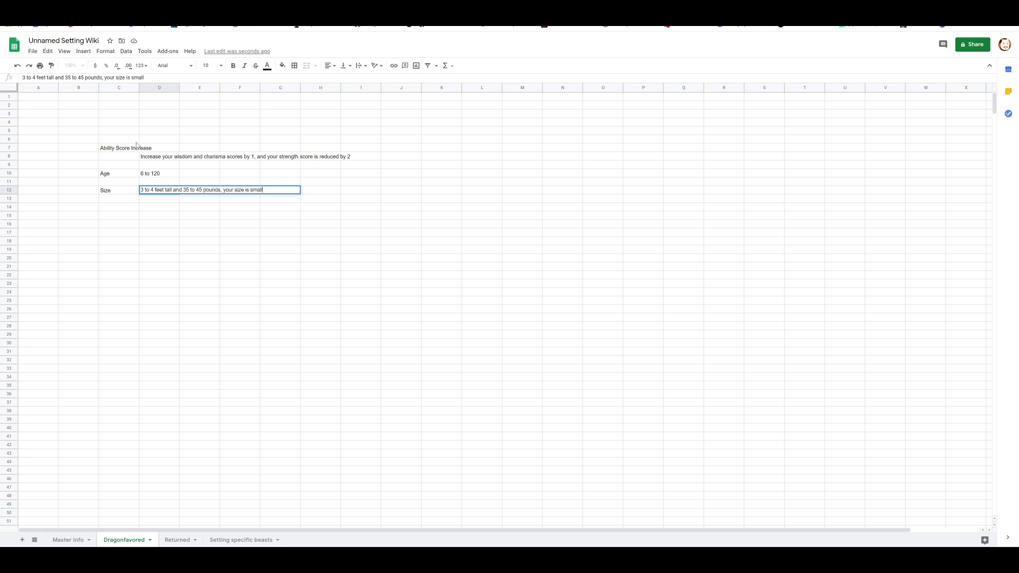
key(Return)
Enter the label "Speed" in cell C13 and its value "30ft" in cell D13.
text(Speed)
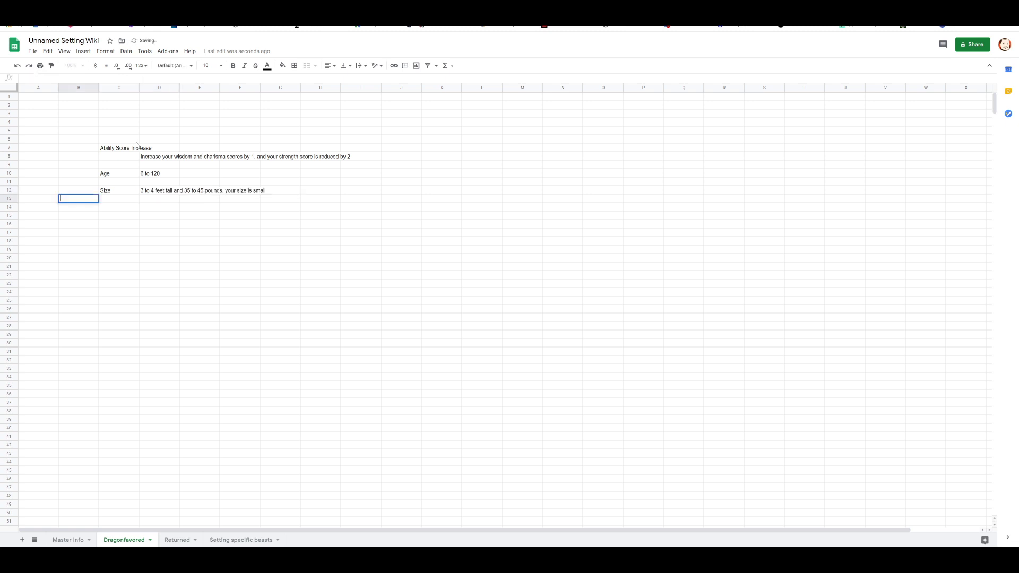
key(BackSpace)
key(BackSpace)
key(BackSpace)
key(BackSpace)
key(BackSpace)
key(Tab)
text(Speed)
key(Tab)
text(30)
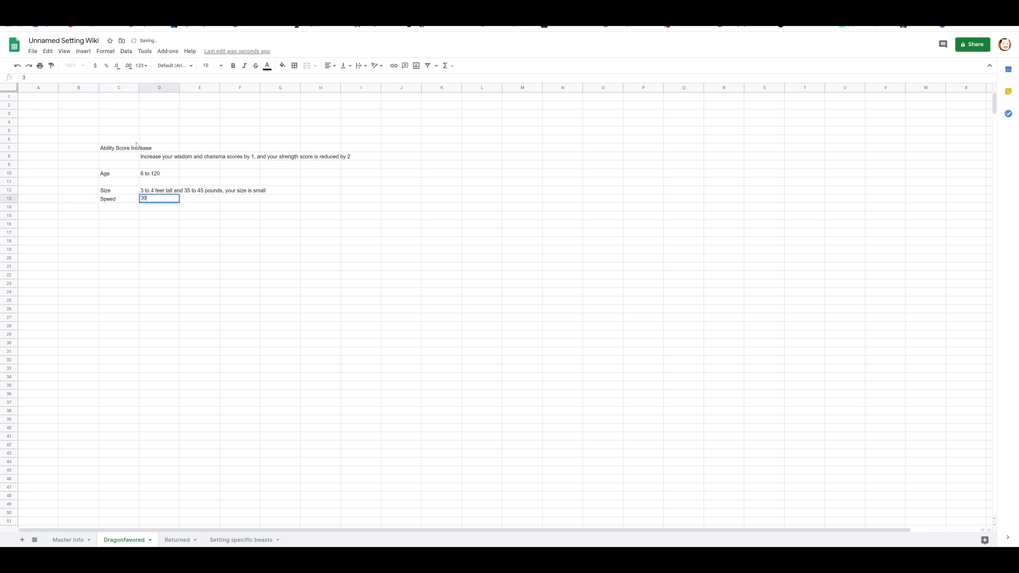
text(ft)
key(Return)
Enter the label "Darkvision" in cell C14 and its range "60 ft" in cell D14.
key(Tab)
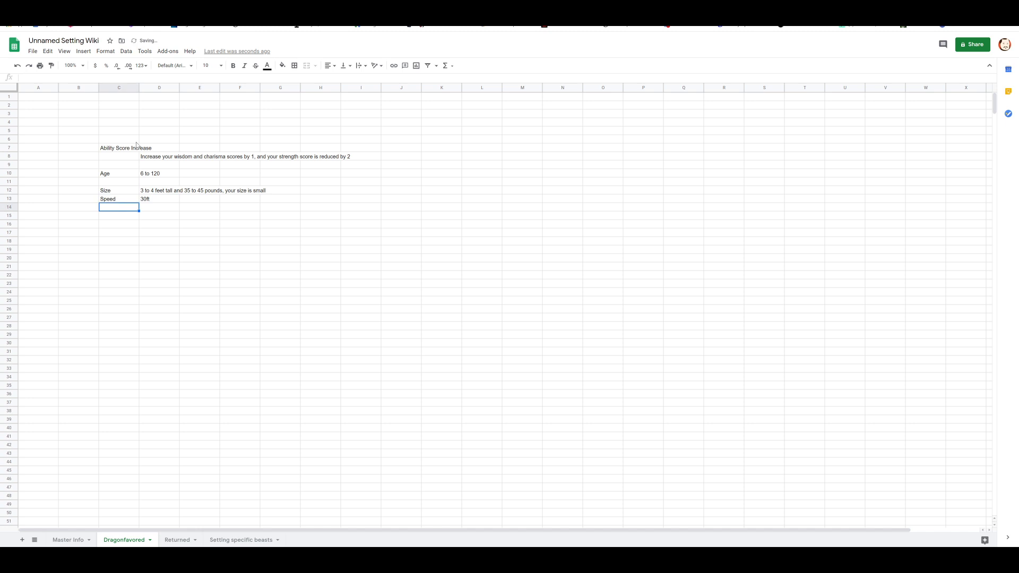
text(Darkvision)
key(Return)
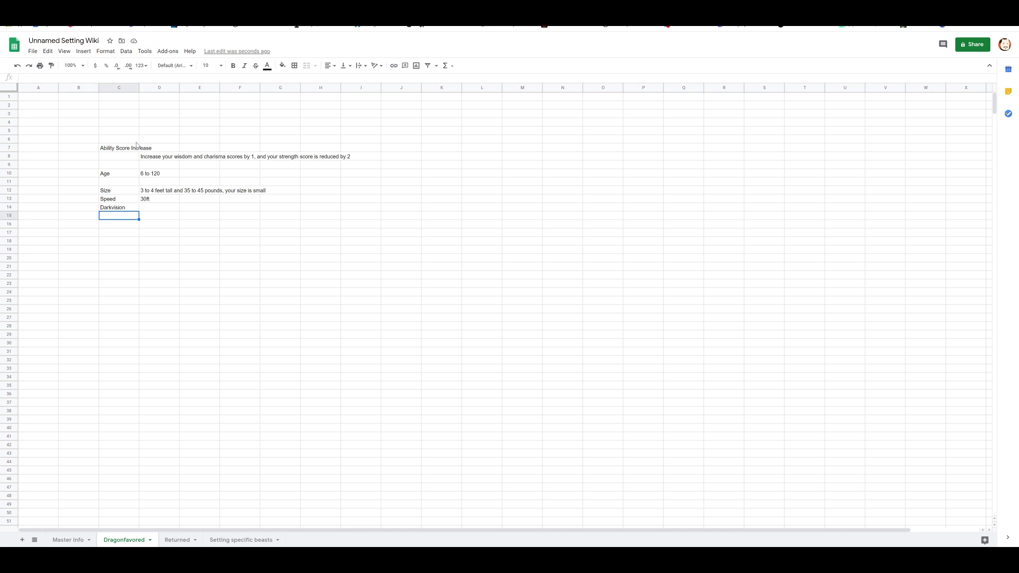
key(Up)
key(Right)
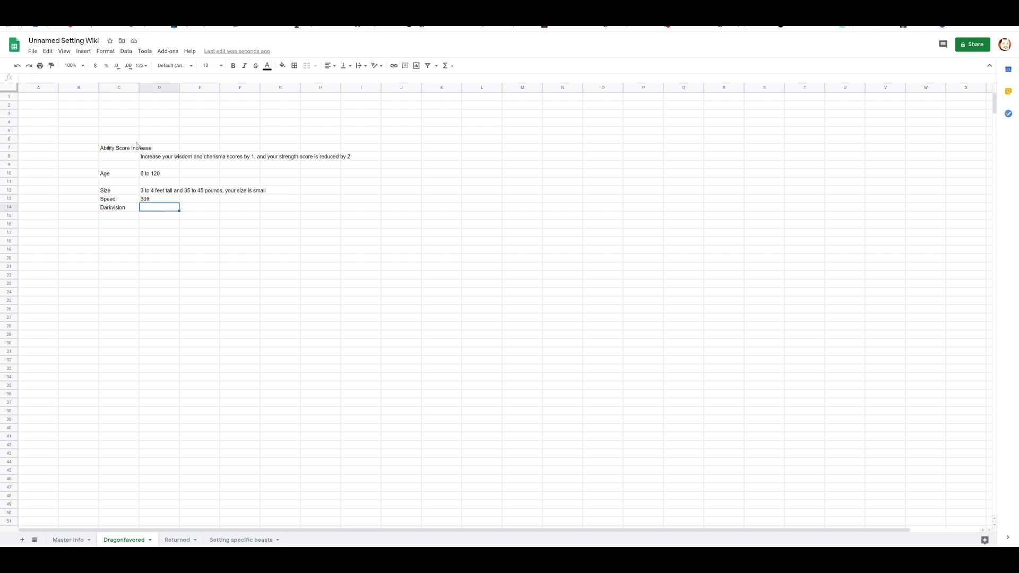
text(60 ft)
key(Return)
Enter the label "Draconic blessings" in cell C15, below Darkvision.
key(Left)
key(Return)
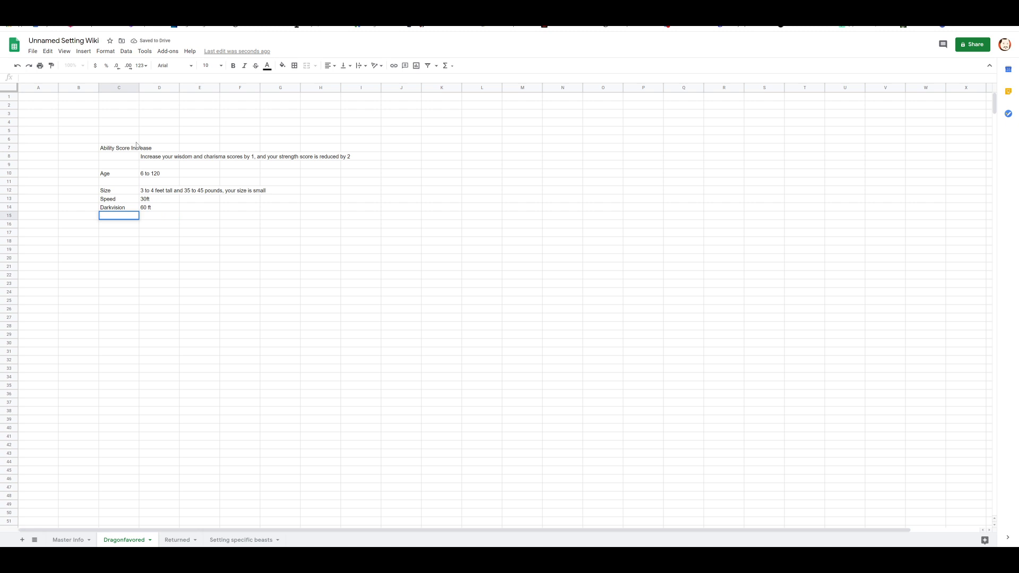
text(D)
key(BackSpace)
key(BackSpace)
text(conic blessings)
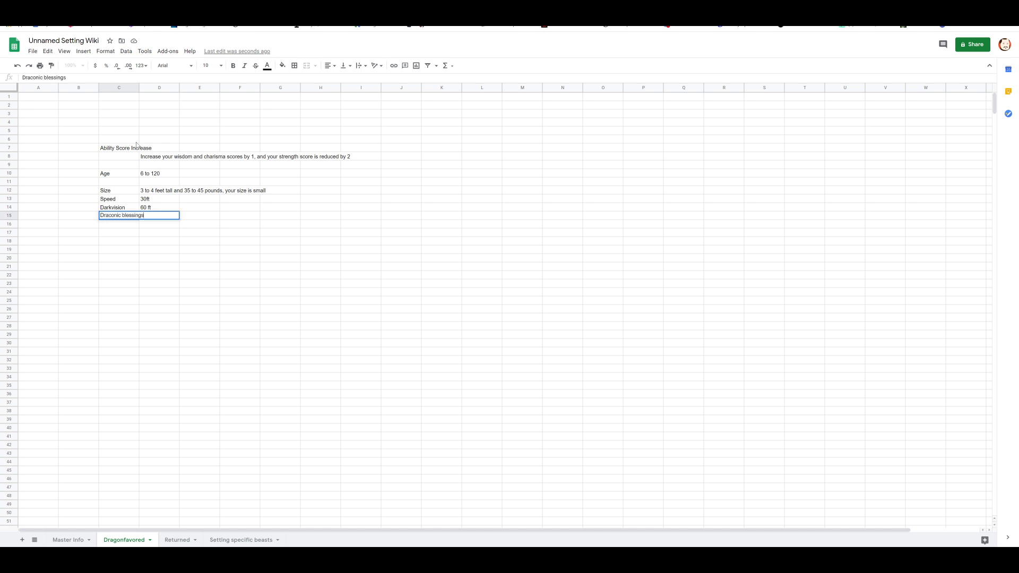
key(Tab)
Move the "Draconic blessings" label down to cell C16, emptying cell C15.
key(Return)
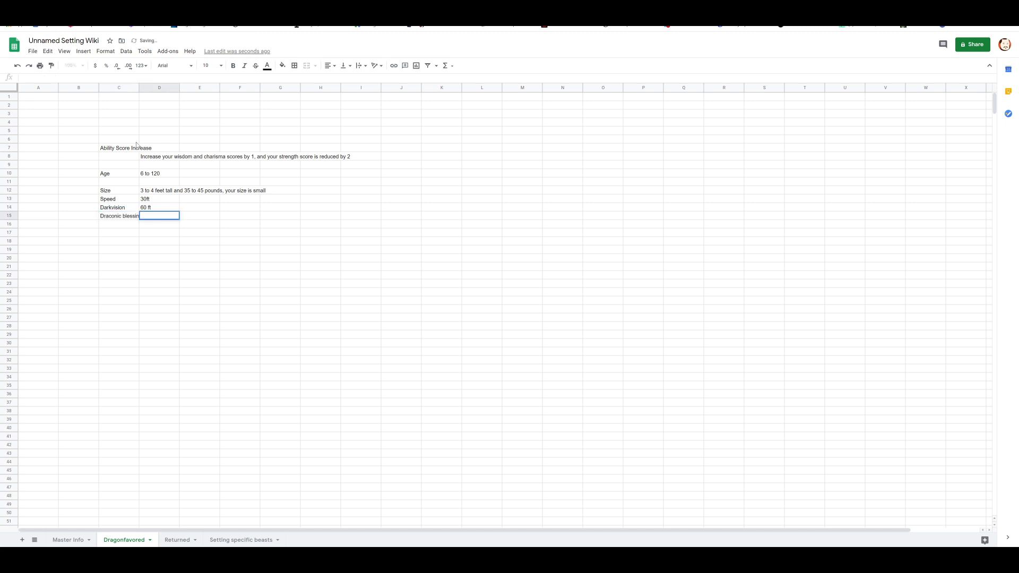
key(Return)
key(Up)
key(ctrl+c)
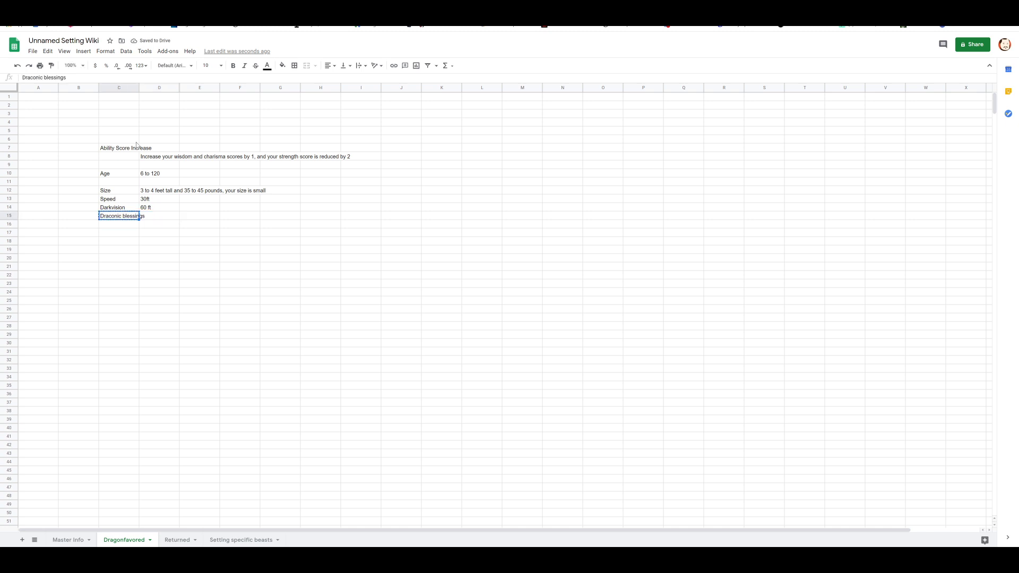
key(Down)
key(ctrl+v)
key(Up)
key(BackSpace)
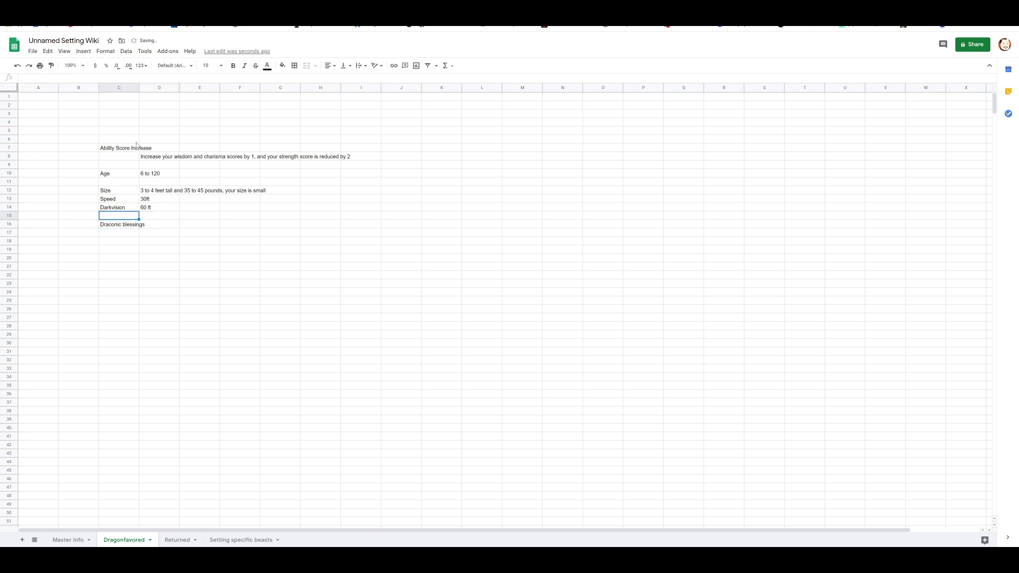
Enter "Draconic alignment" in C15 and, in D15, "Each dragonblessed bears a coloration of their favored dragon, and with it gains their elemental resistance".
text(EleDraco)
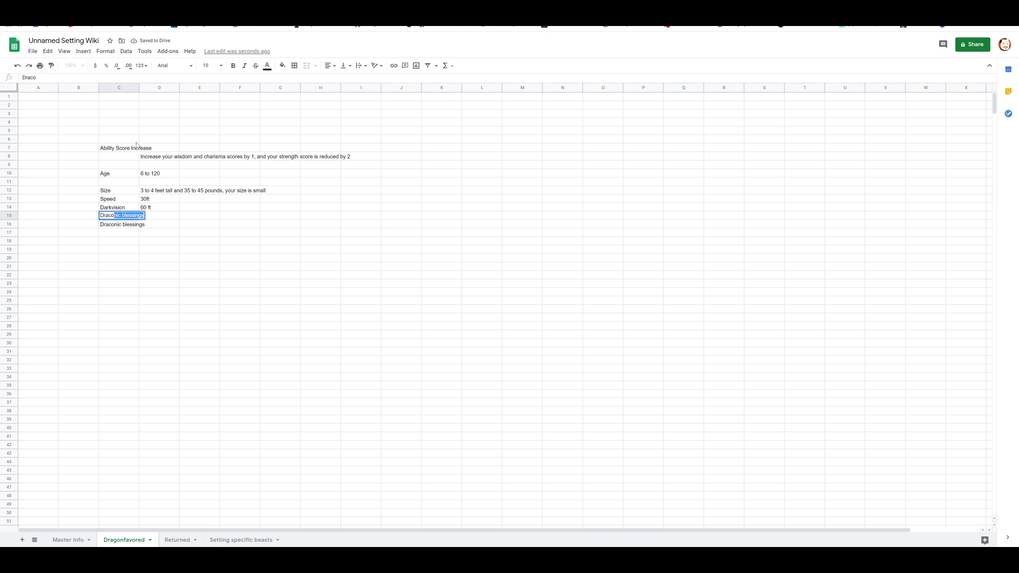
text(nic alignment)
key(Tab)
text(Eac)
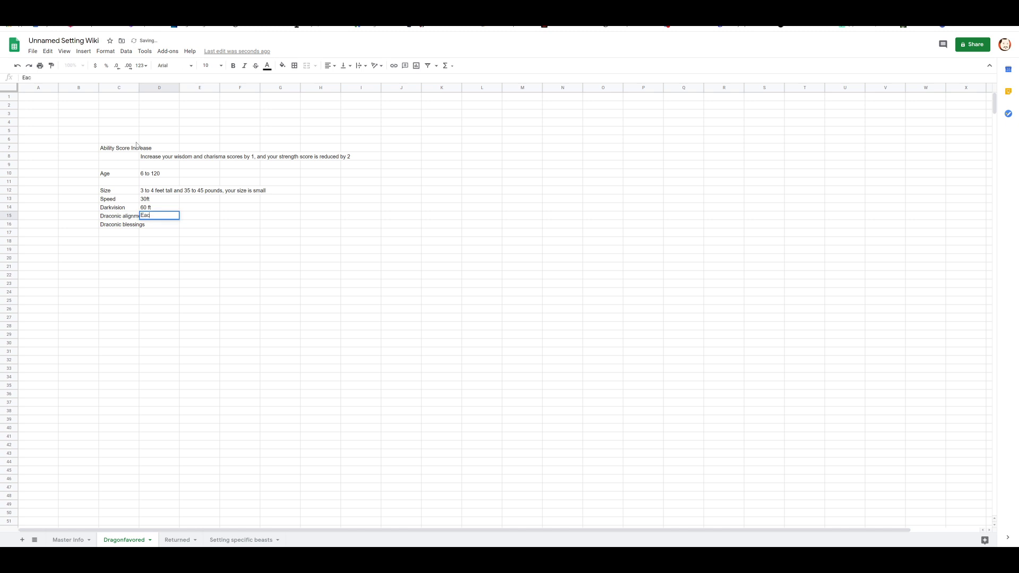
text(h d)
text(ragonblessed be)
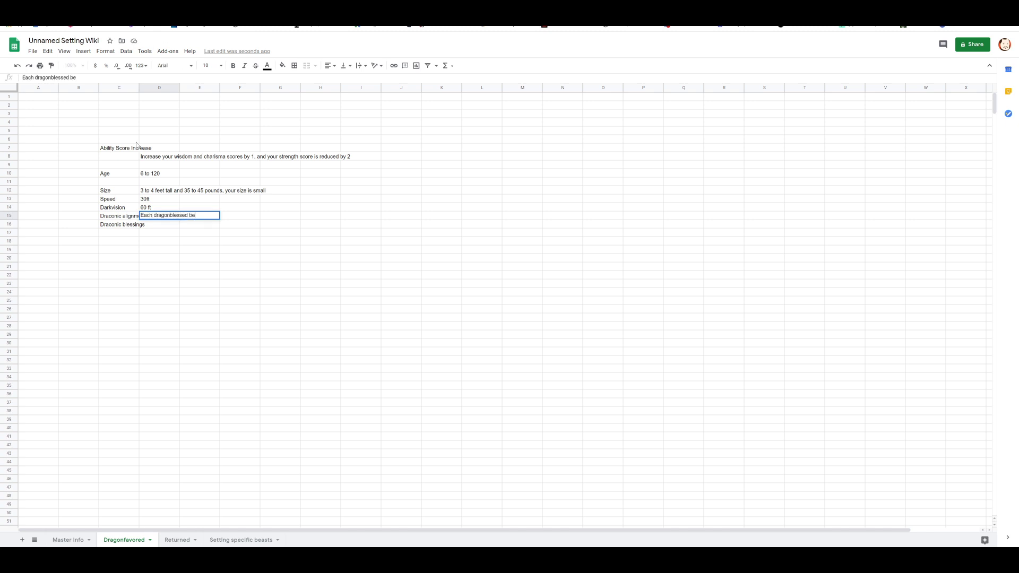
text(ars a coloration of their )
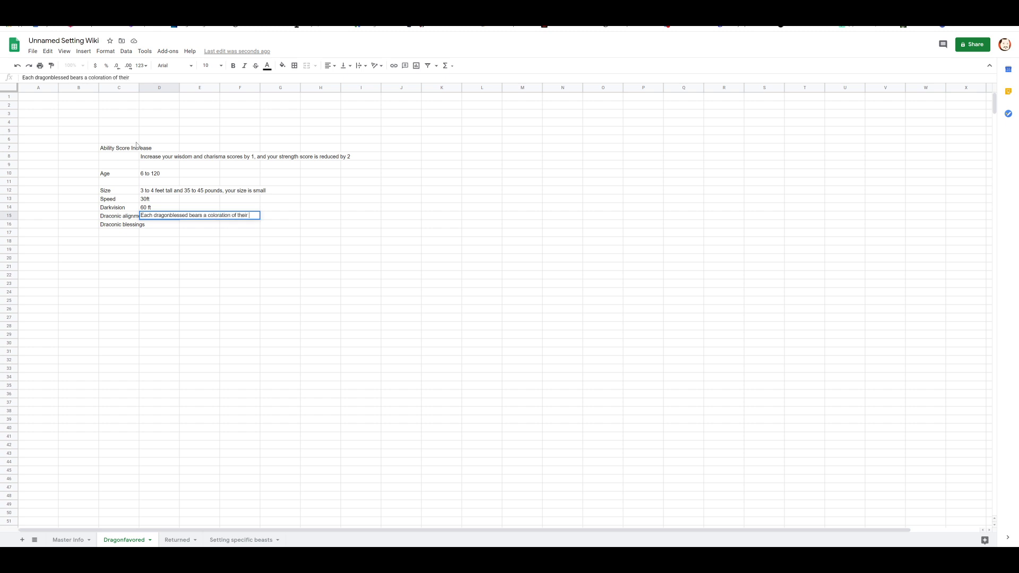
text(favou)
text(ed dragon, and with it)
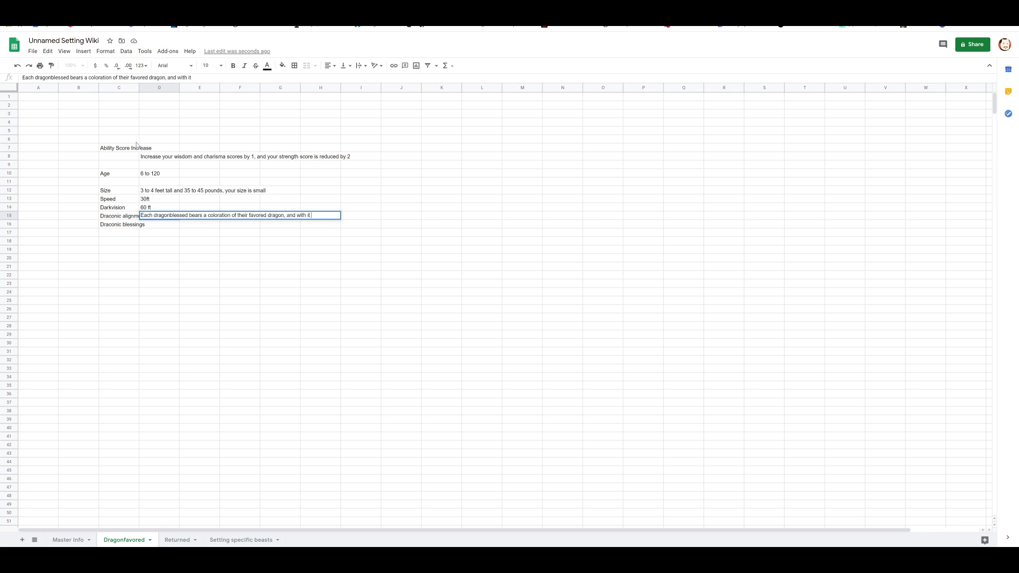
text( gains their elemental resistance)
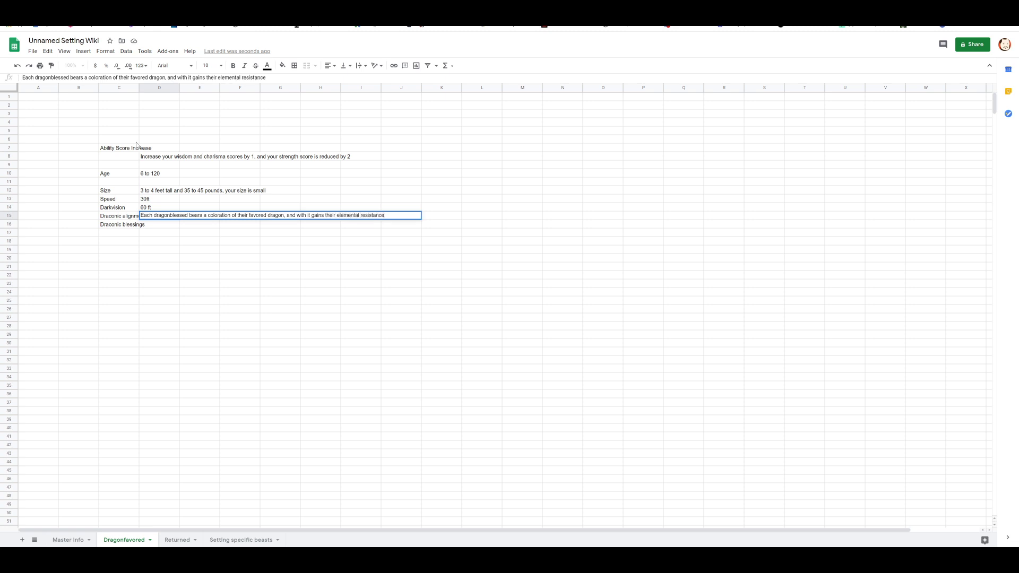
key(Return)
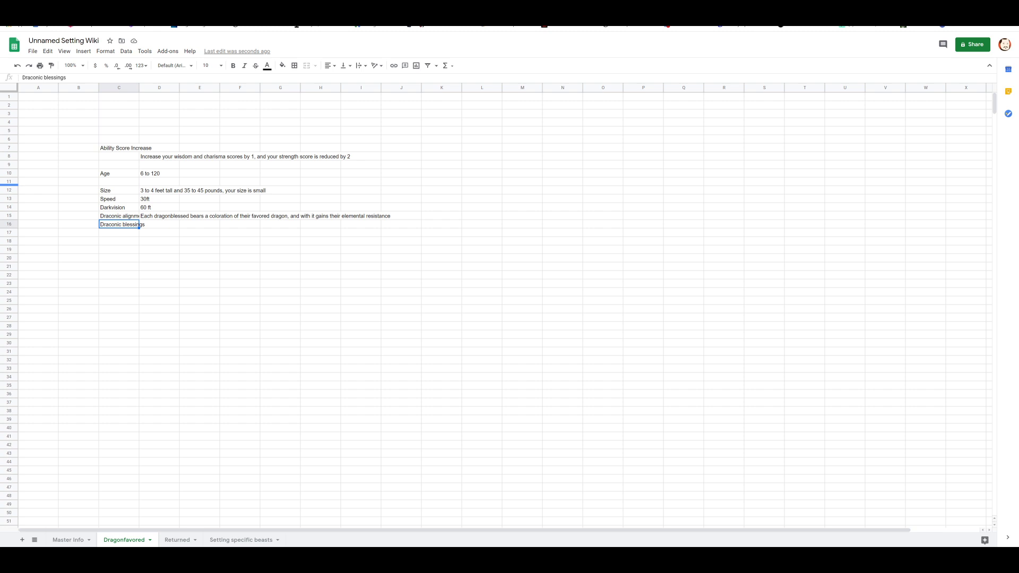
Append ". This works like Dragonborn resistance" to the Draconic alignment description in D15.
double_click(159, 216)
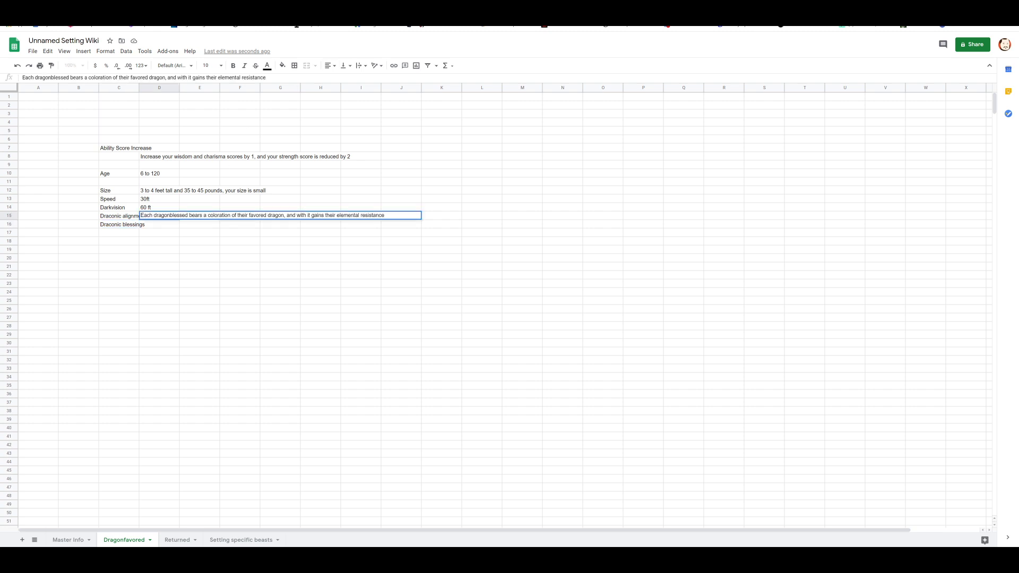
text(. This works like Dragonborn r)
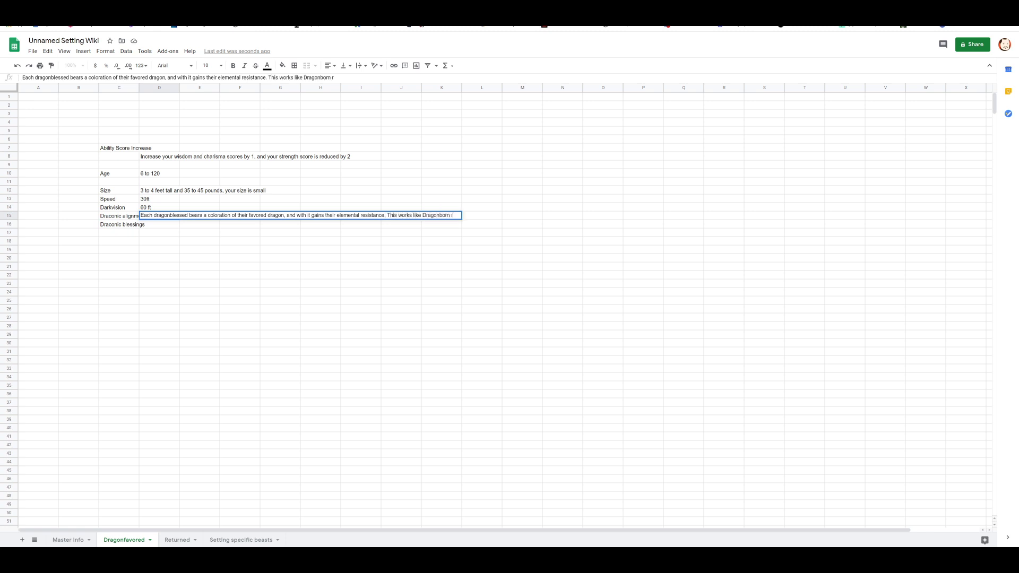
text(esistance)
key(Return)
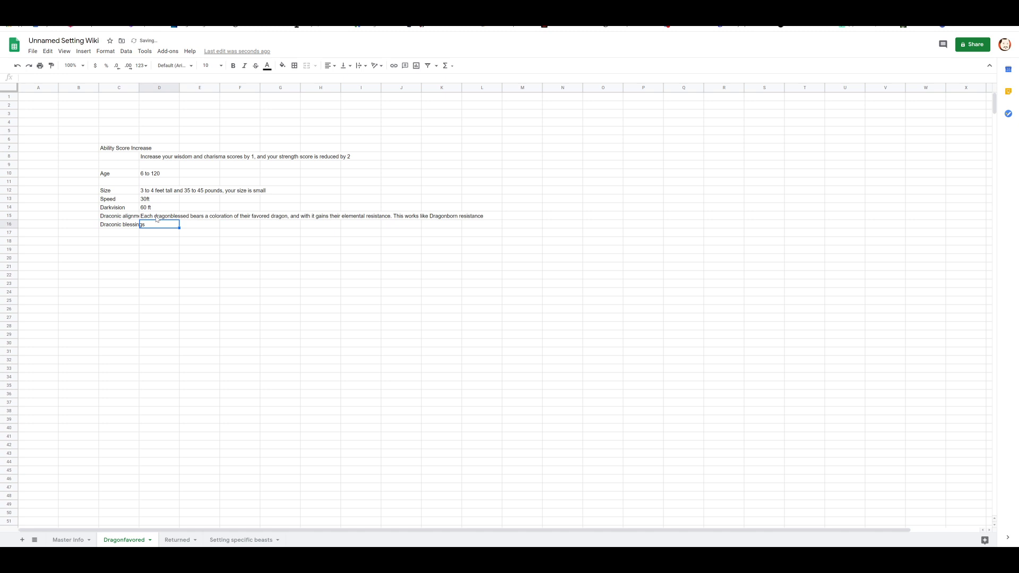
Fill D16: "After a one minute ritual, a Dragonfavored can grant their draconic alignment bonus to a number of allies equal to their charisma score for one hour".
key(Return)
text(U)
text(fter a one minute r)
text(itual, a)
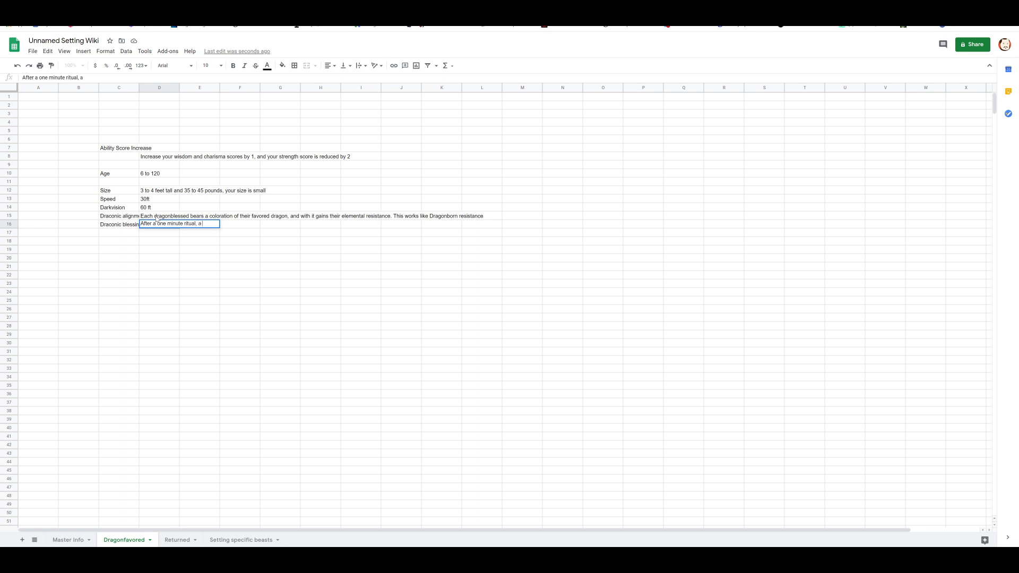
text(Dragonfo)
text(vore)
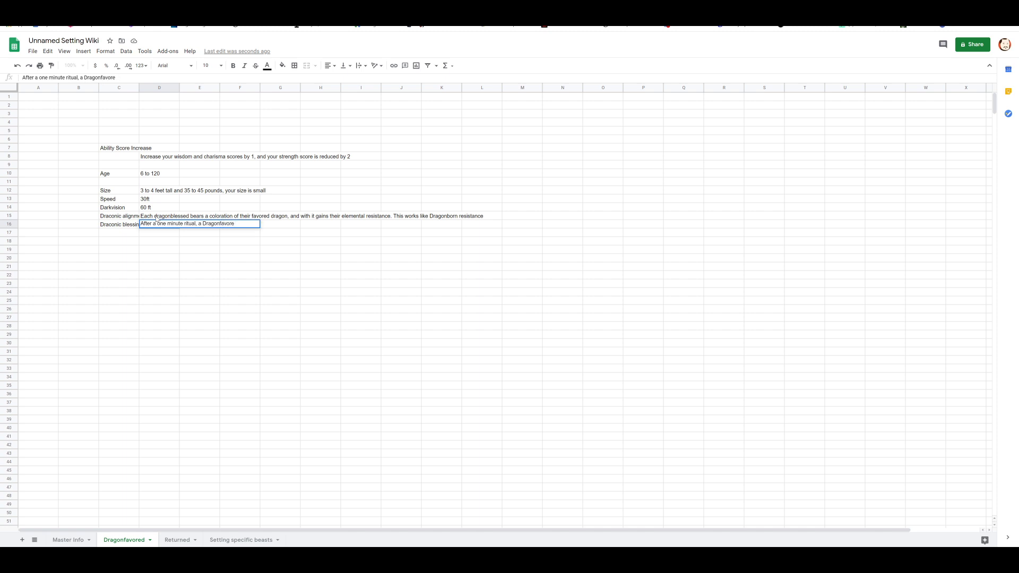
text(d can grant their draconi)
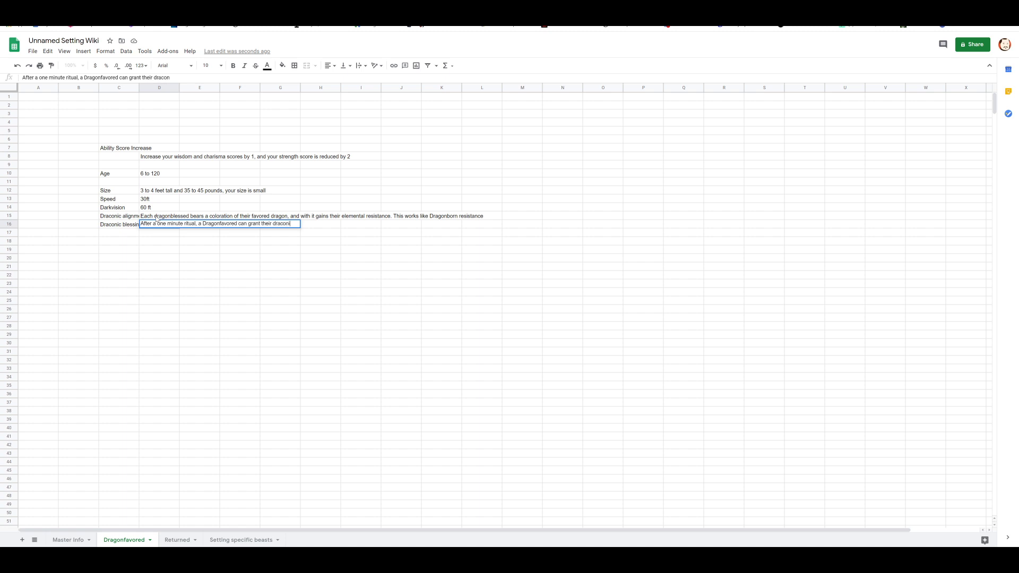
text(c alignment bonus to)
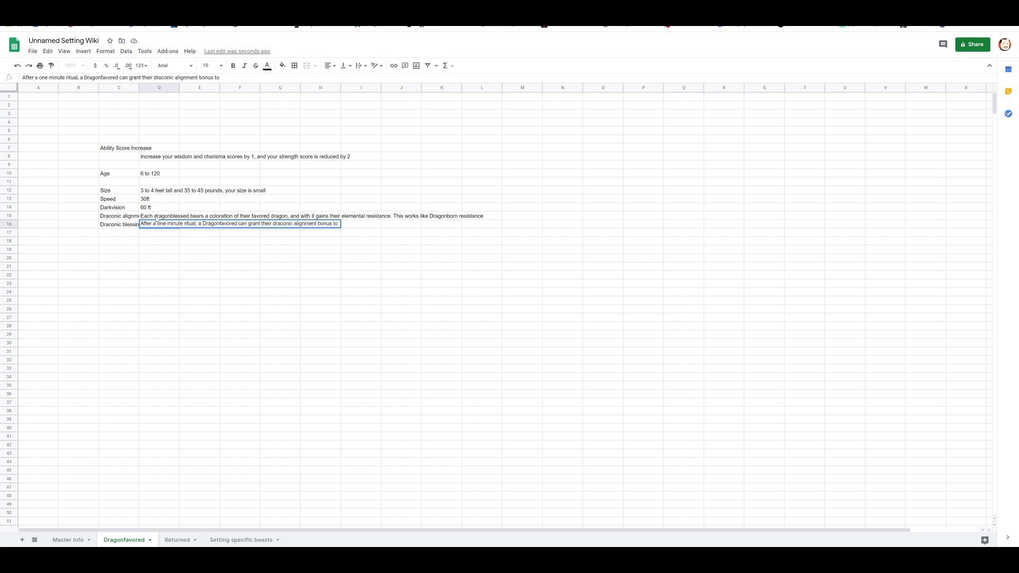
text( a number of allies equal to t)
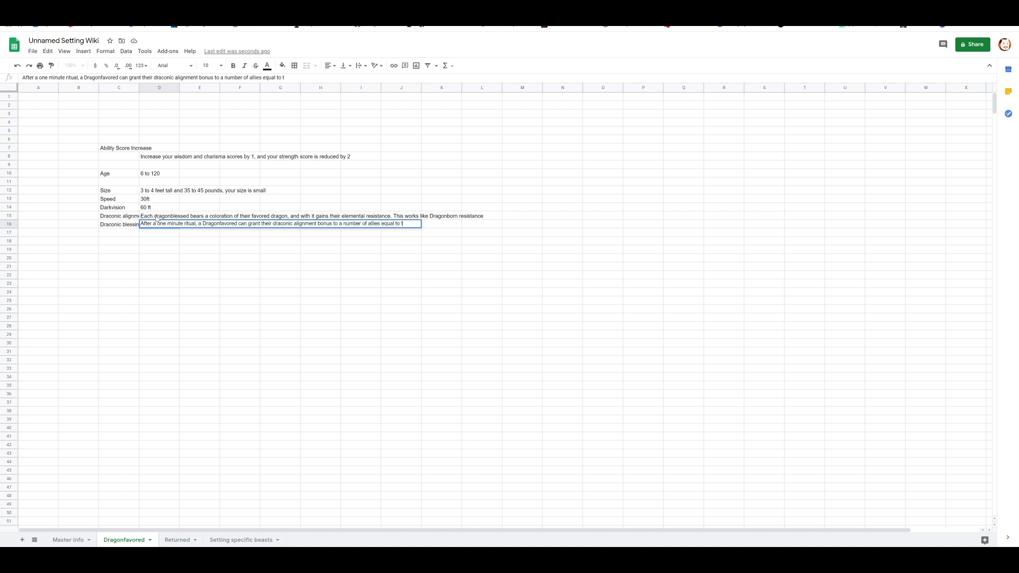
text(heir charisma s)
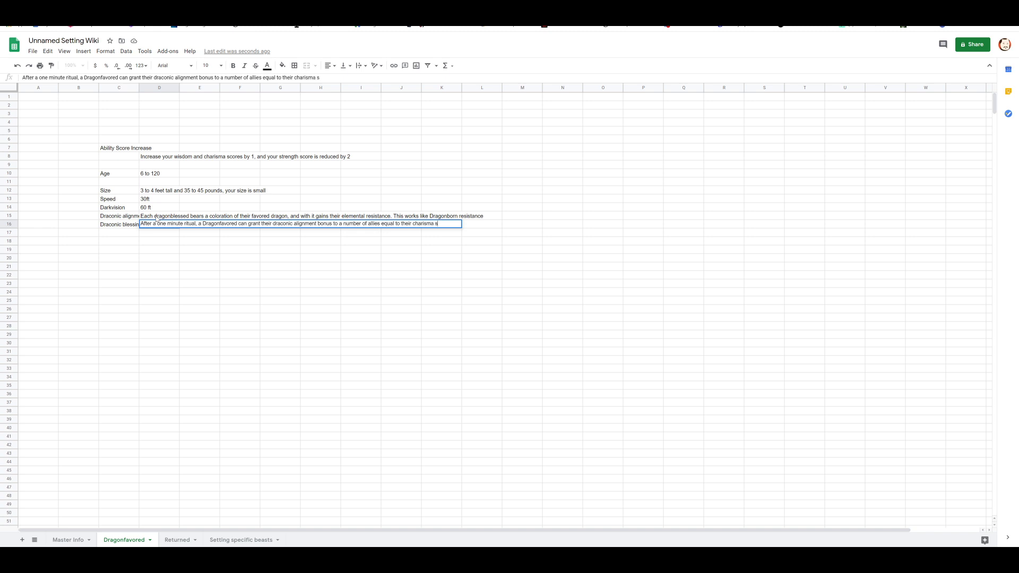
text(core for one hour.)
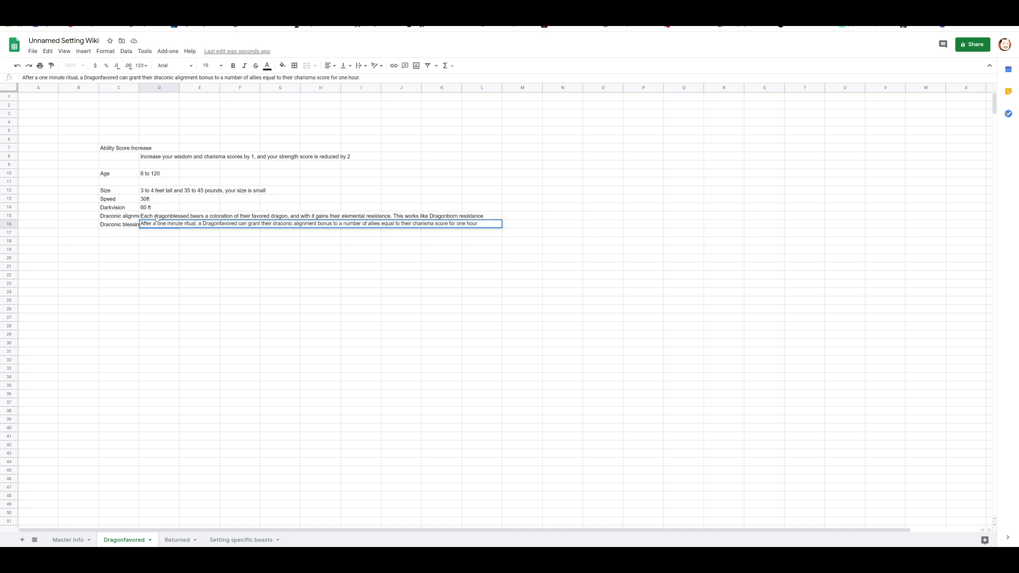
key(Return)
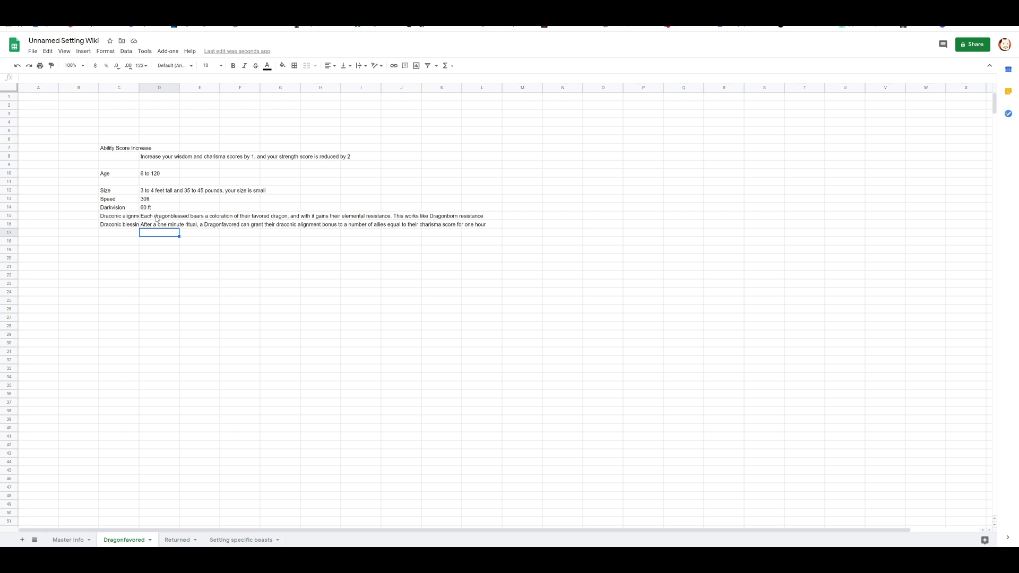
Enter the label "Languages" in C17 and "Speak write and read Common and Draconic" in D17.
key(Left)
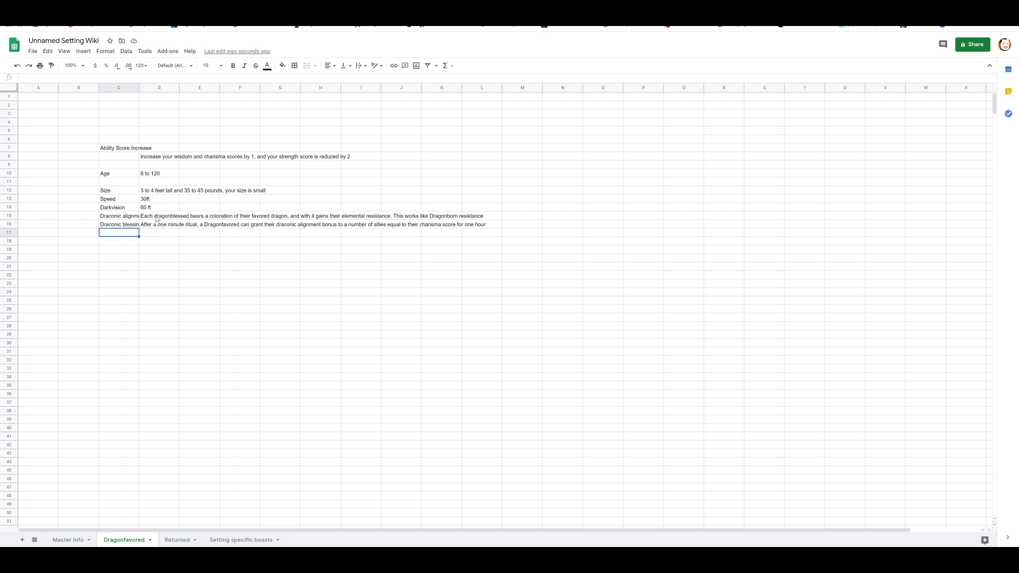
key(Return)
text(Languy)
text(ges)
key(Tab)
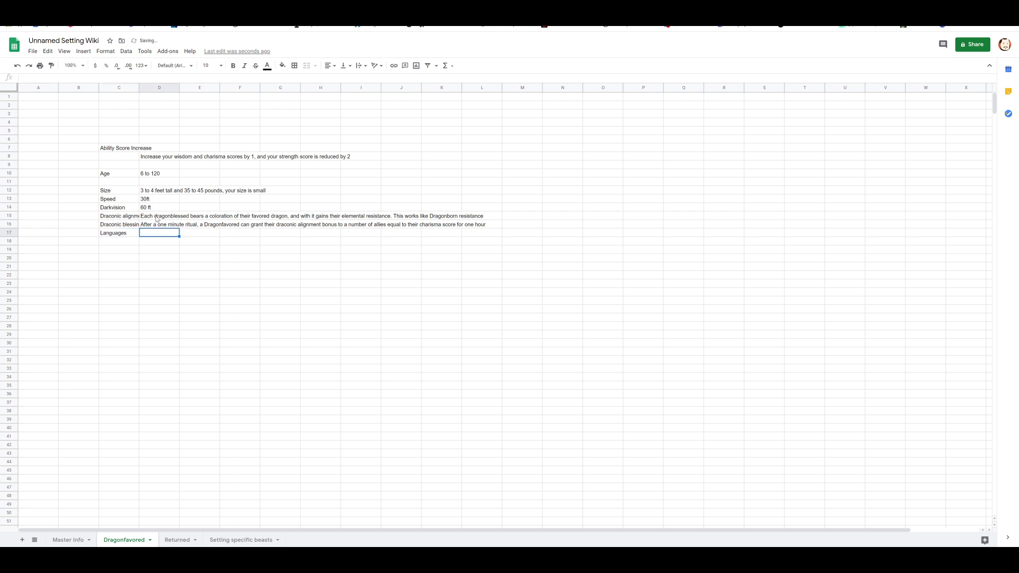
text(Speak write and r)
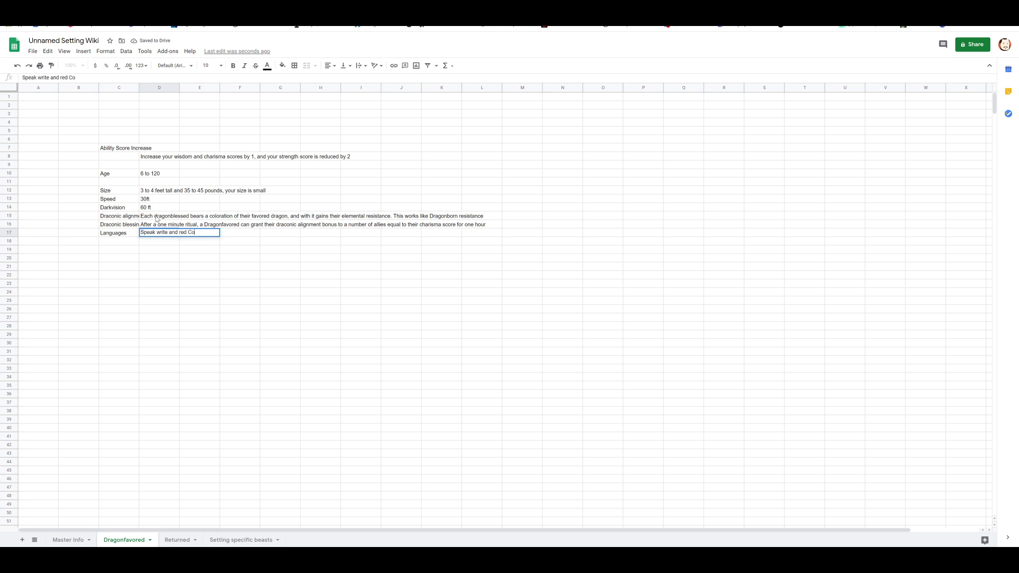
text(ead)
key(BackSpace)
text(ad Common and Draconic)
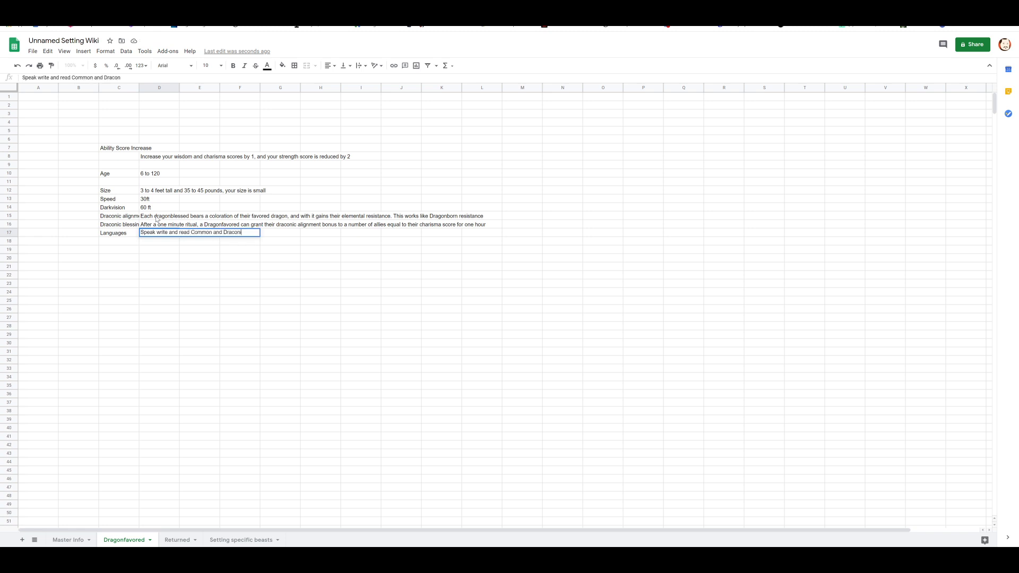
key(Return)
Enter the label "Favored Versatility" in cell C18, below Languages.
text(Skill)
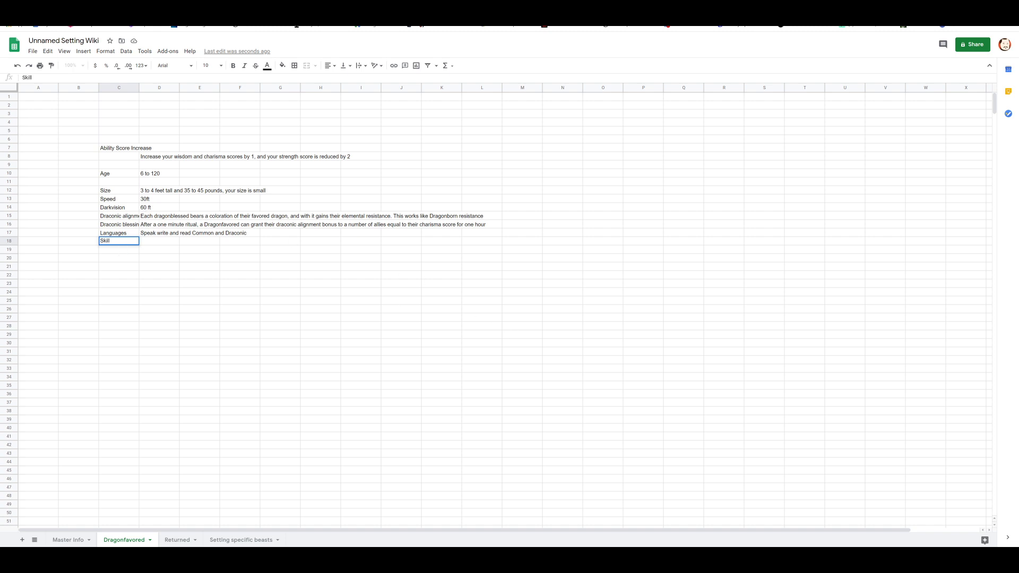
click(127, 236)
double_click(126, 240)
drag(126, 241, 74, 237)
text(Favored Versatility)
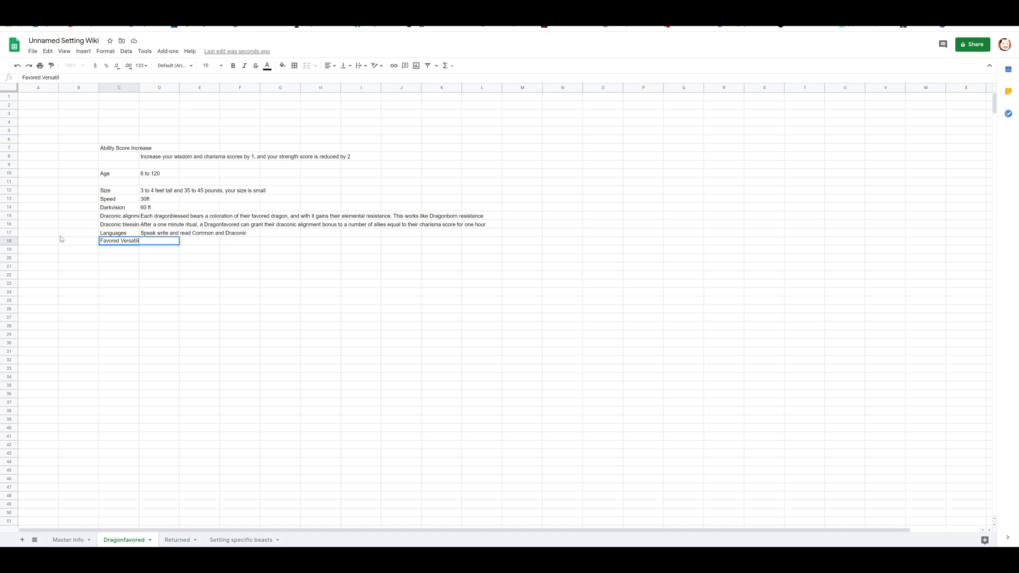
key(Tab)
Describe Favored Versatility in D18 as "Dragonfavored begin with proficiency in survival to help them make their way in the world".
text(D)
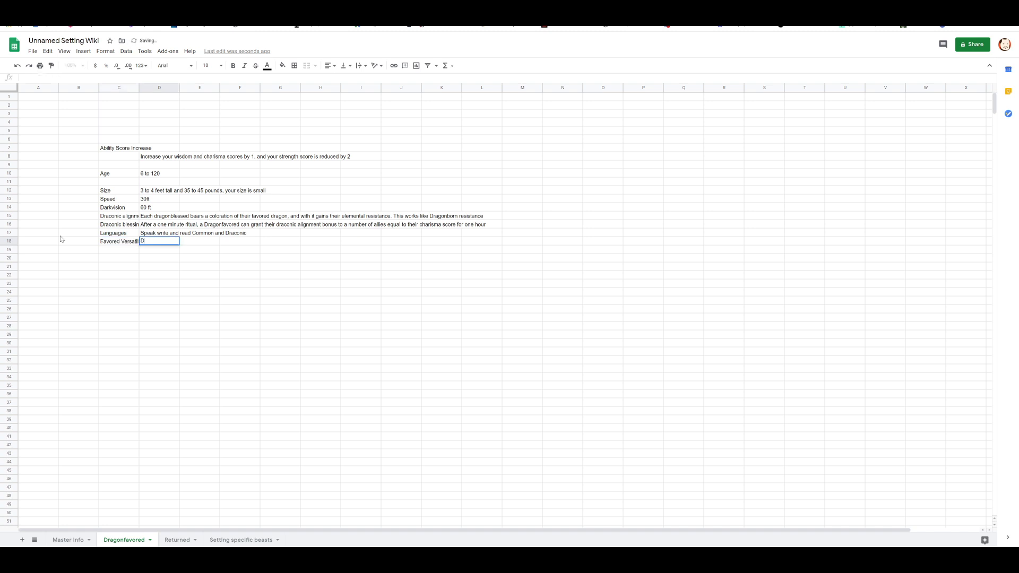
text(ragonfavored begin with)
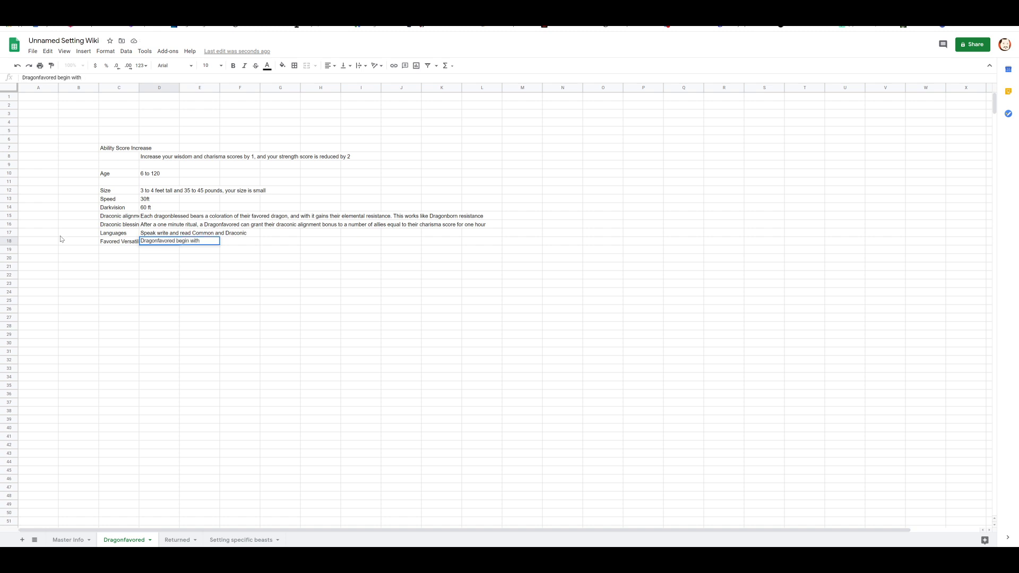
text( proficiency in survival to)
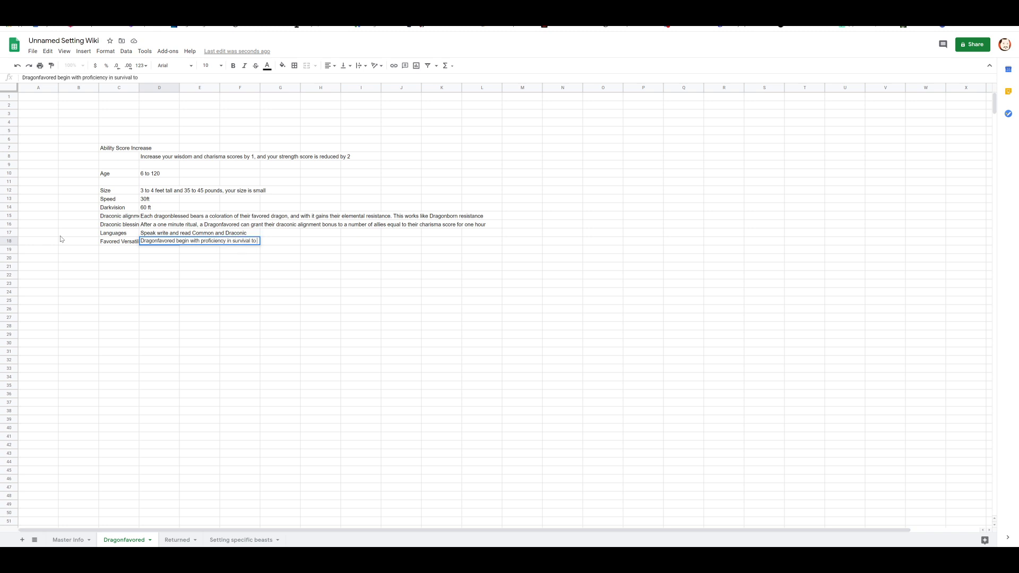
text( help them make their way in the worl)
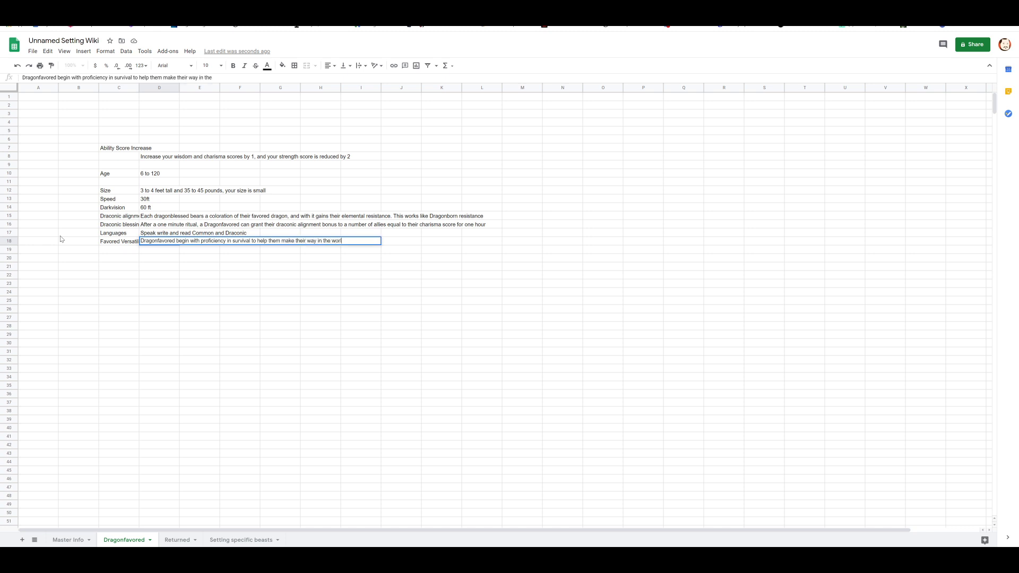
text(d)
key(Return)
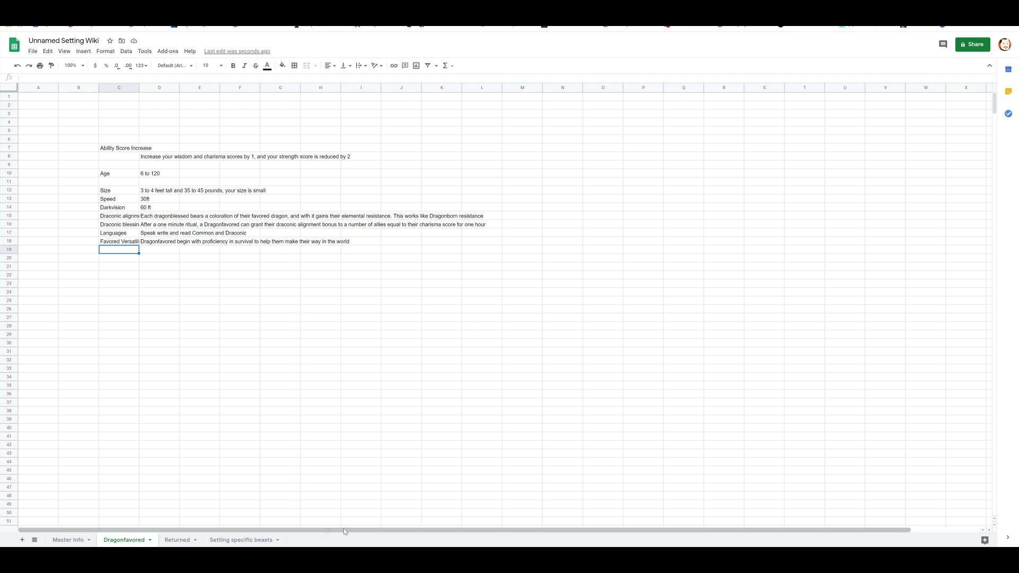
On the Setting specific beasts sheet, enter "Giant Riding Lizards from NG+ which were vaguely based on crocodiles" in B7.
click(242, 541)
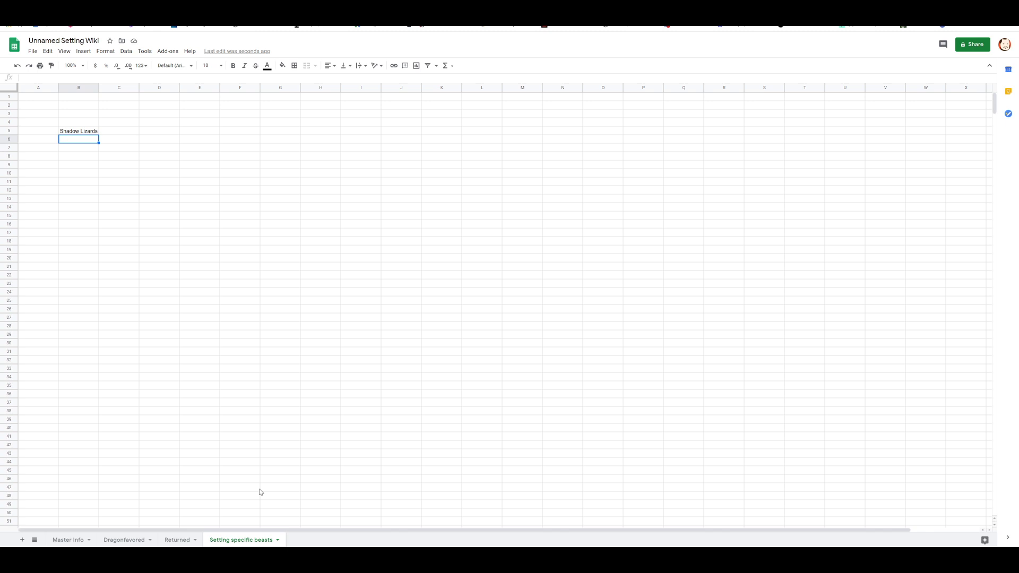
key(Down)
text(Giant)
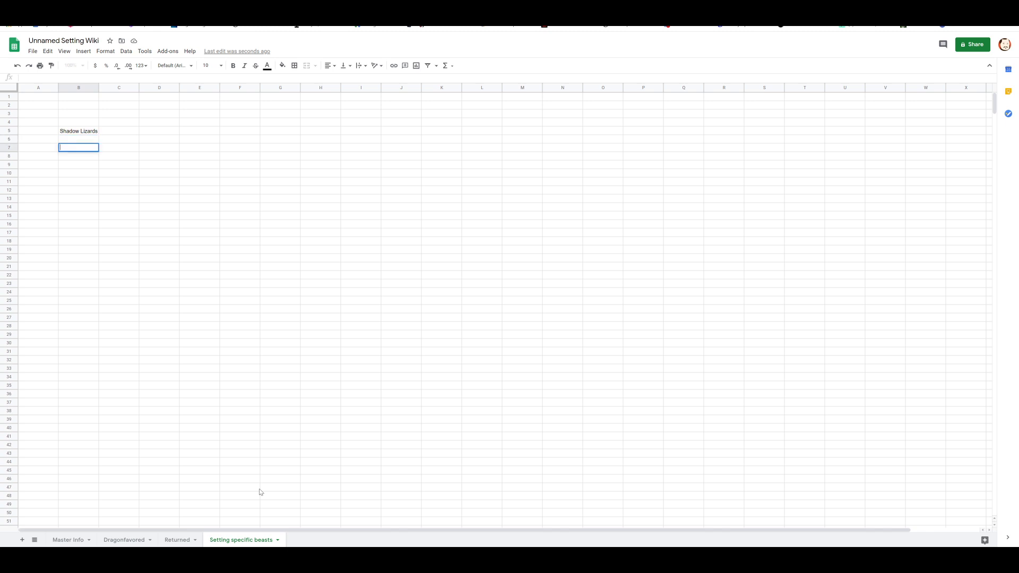
text( Riding Lizards fro)
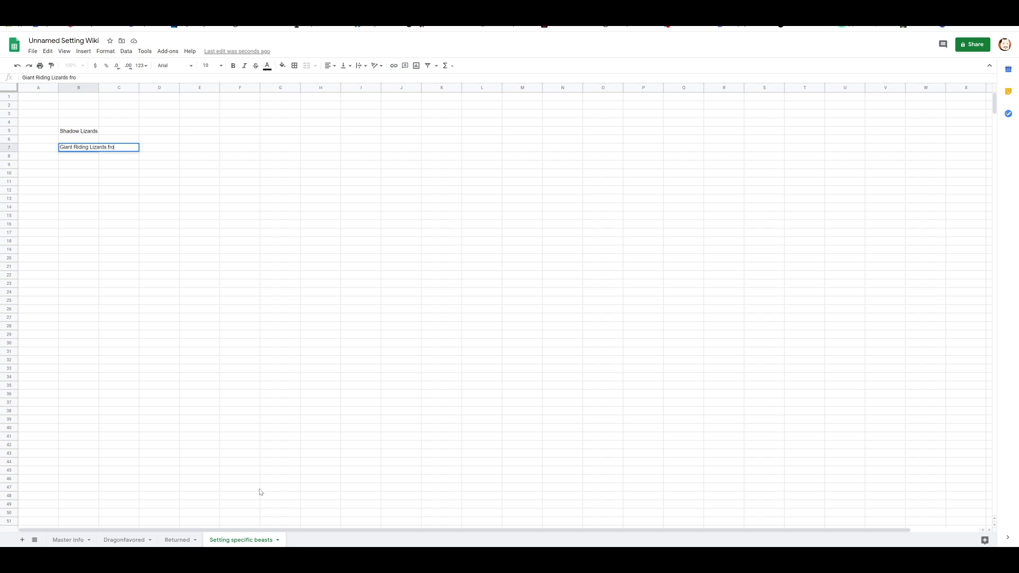
text(m NH+ which were)
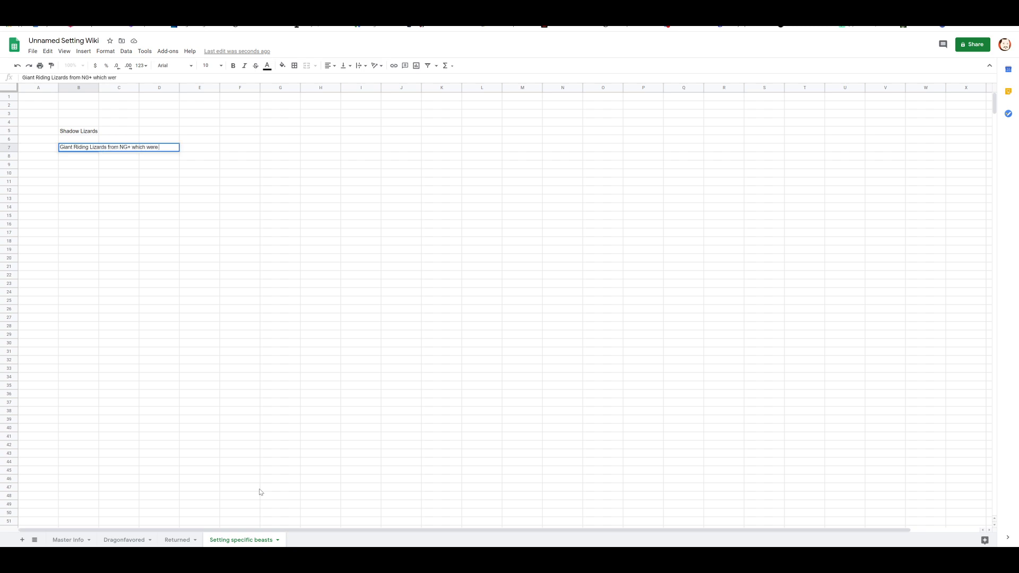
text( vaguely based)
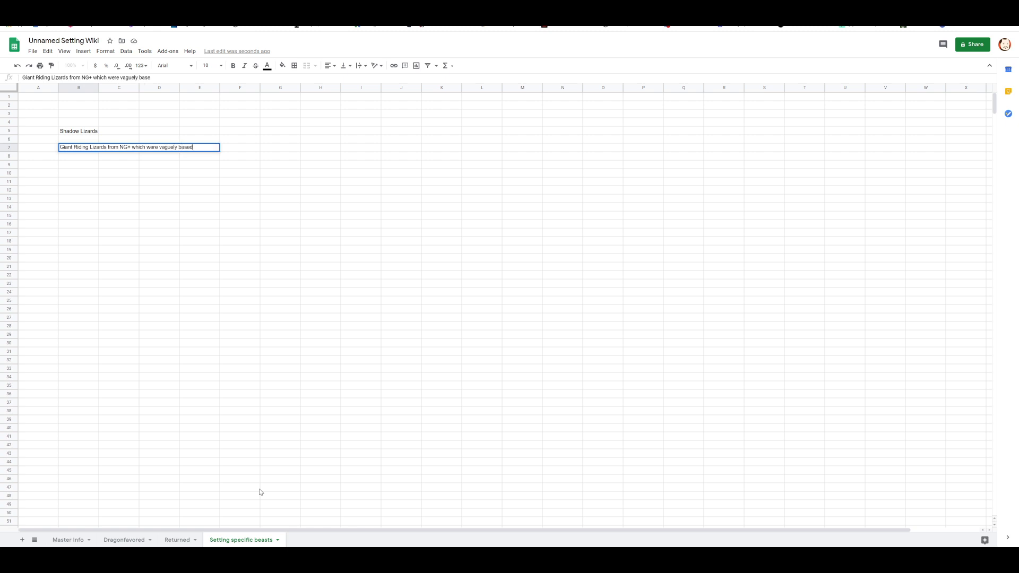
text( on crocodiles)
key(Return)
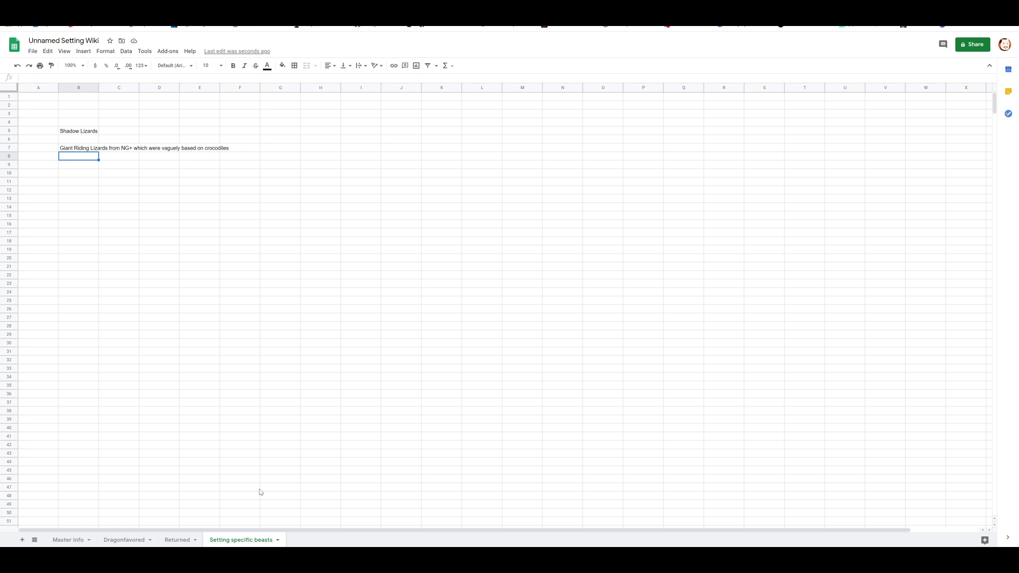
Switch to the Master Info sheet and open the full Bugbear environment description in D16 for reading.
click(63, 541)
click(162, 370)
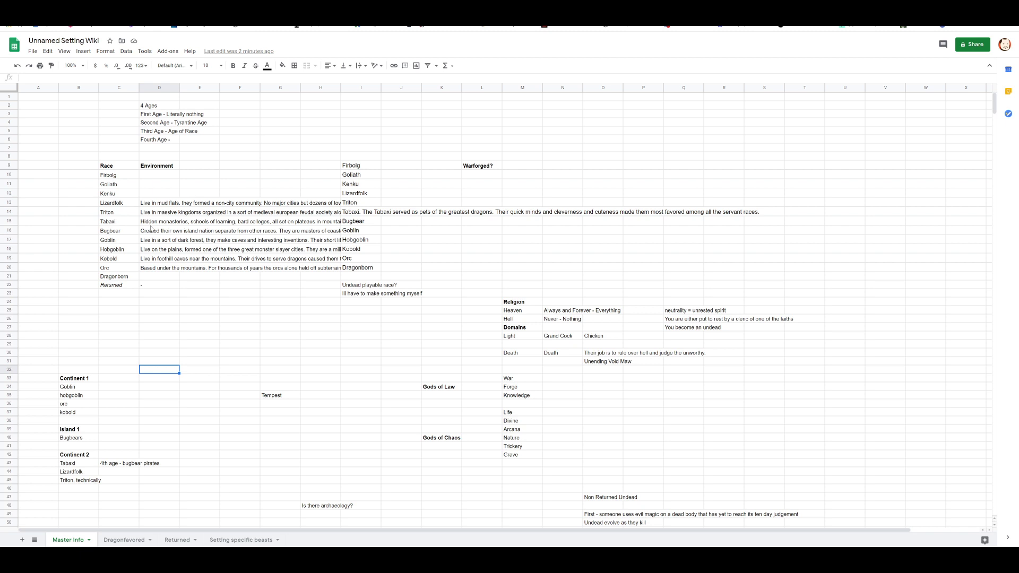
click(153, 230)
key(Return)
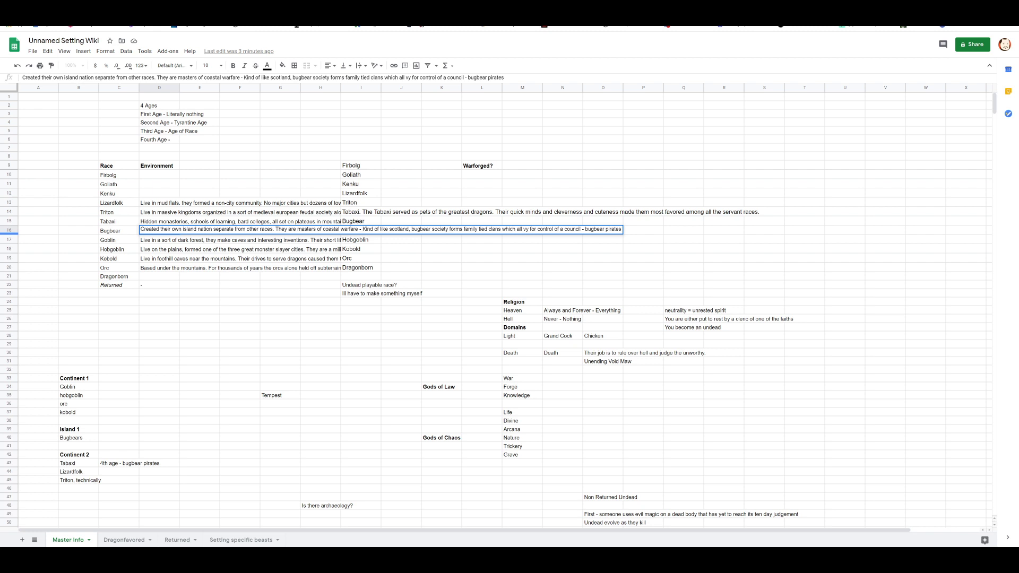
Enter the Firbolg environment in D10: "Nomadic packs of yurtfolk, living in a forested hill zone called The Greenwilds on Continent 2".
click(166, 179)
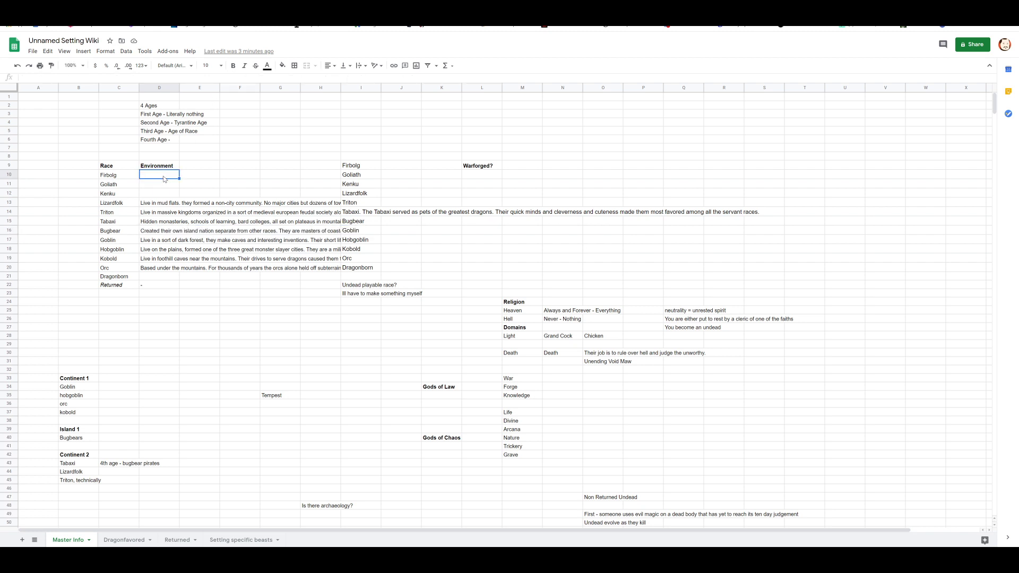
text(Nomadic packs of yurtfolk)
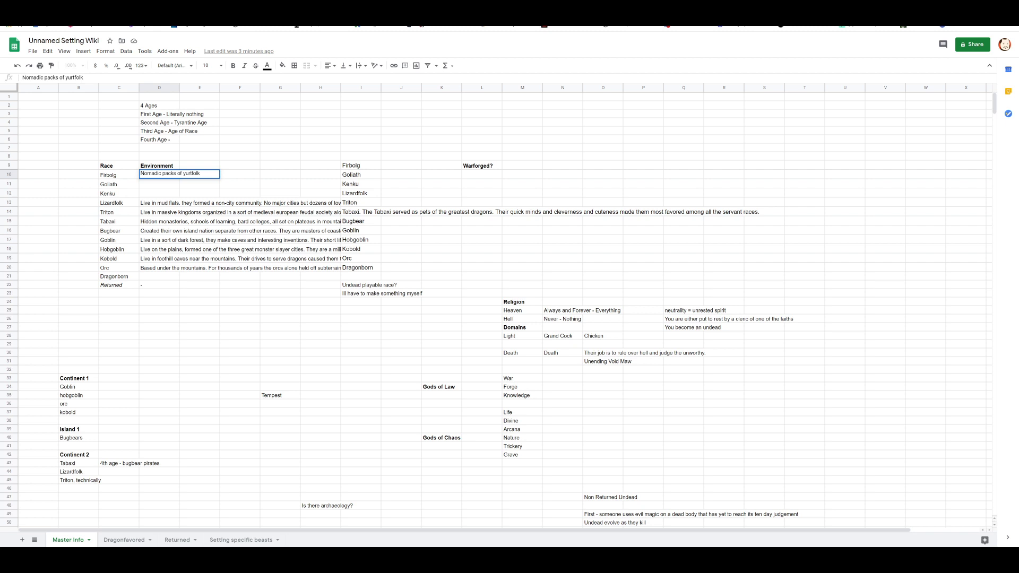
text(, living in a forested hill zo)
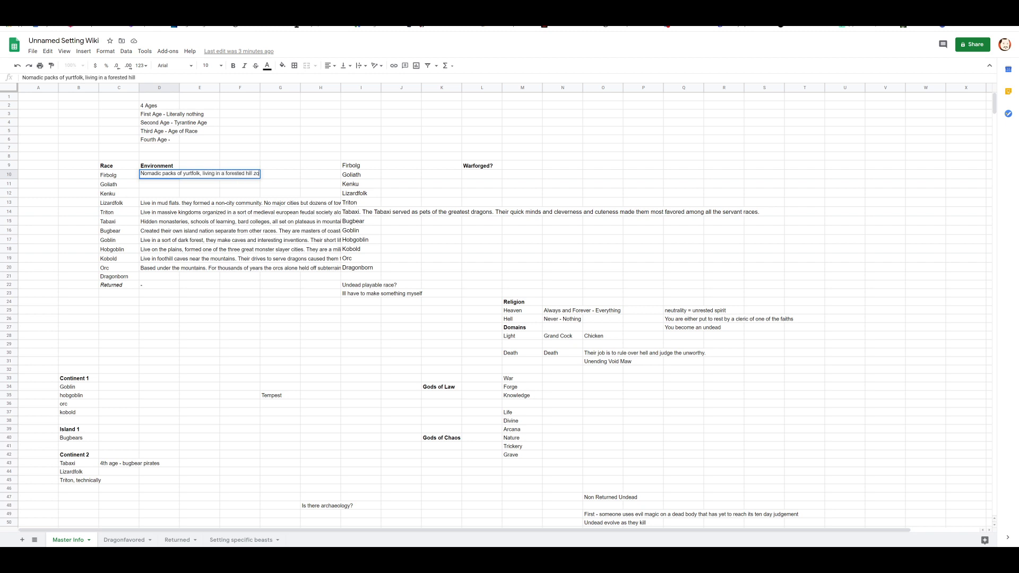
text(ne called The Greenwilds)
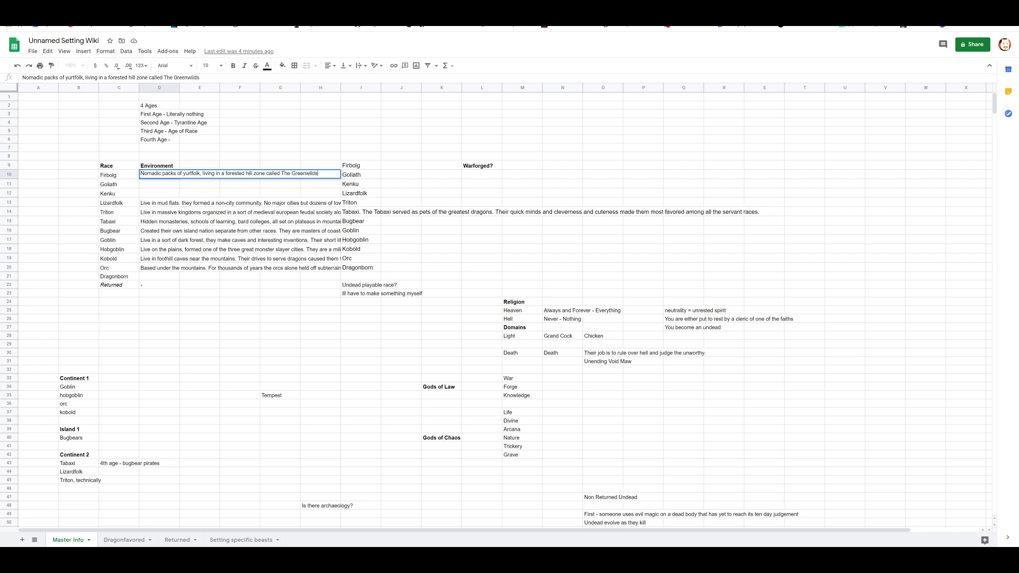
text( on Continent 2)
key(Return)
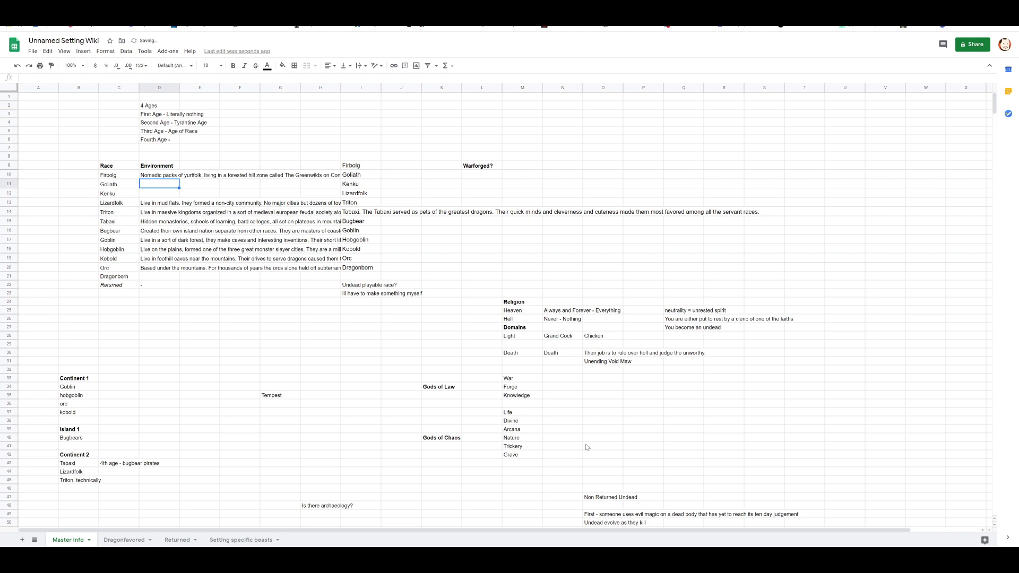
Add Firbolg to the Continent 2 list in B46.
click(82, 488)
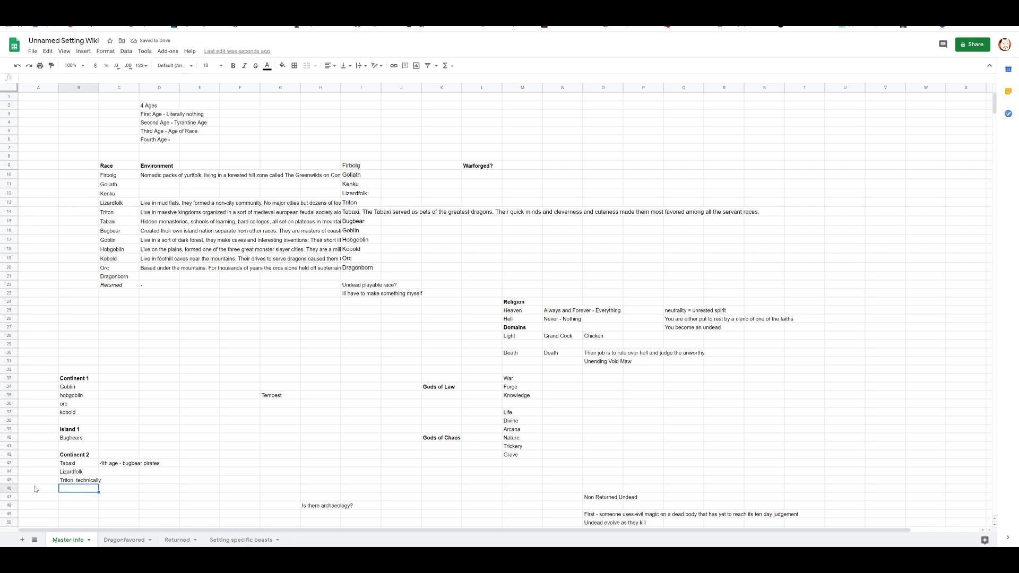
text(Firbolg)
key(Return)
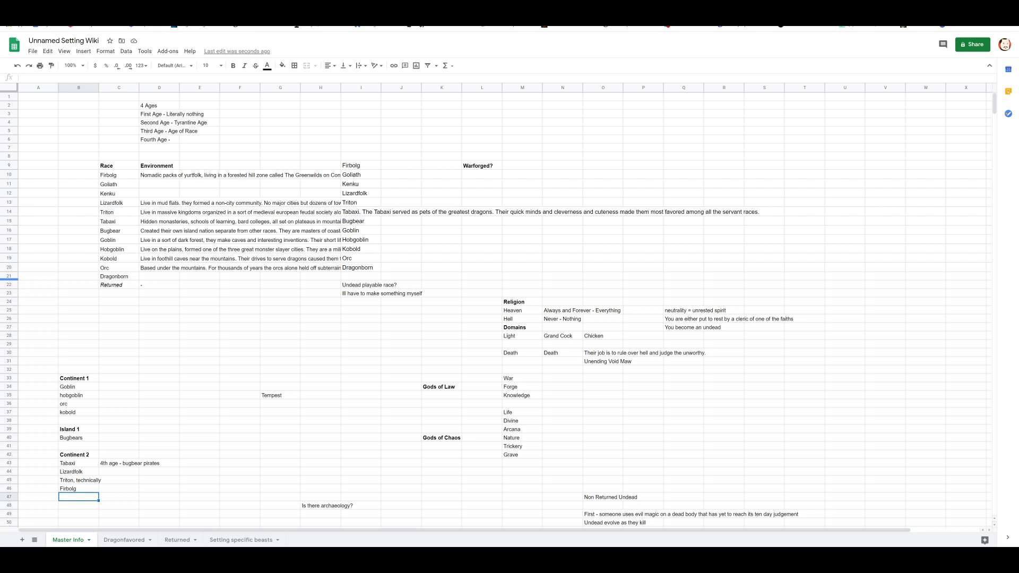
Enter the Goliath environment in D11, beginning "Mountainfolk who live in caves in the highest peaks, who have created strong tunnel".
click(152, 187)
text(M)
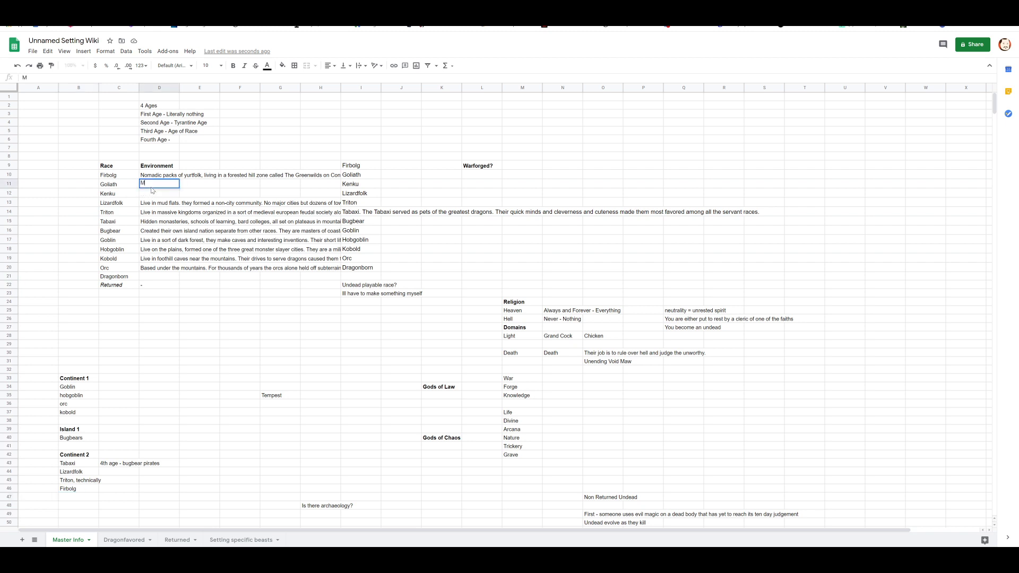
text(ountainfolk who )
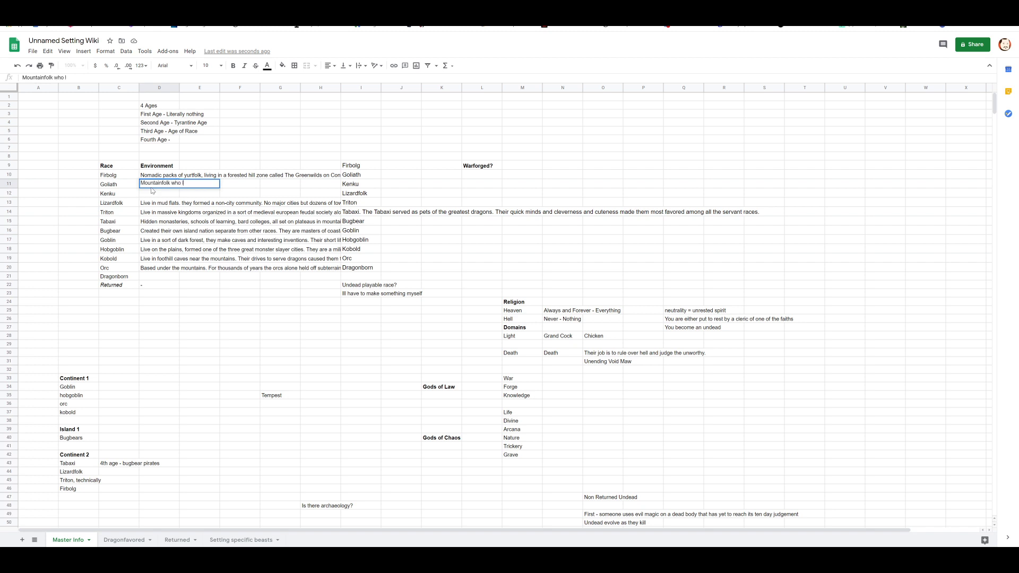
text(live in caves in the highest pea)
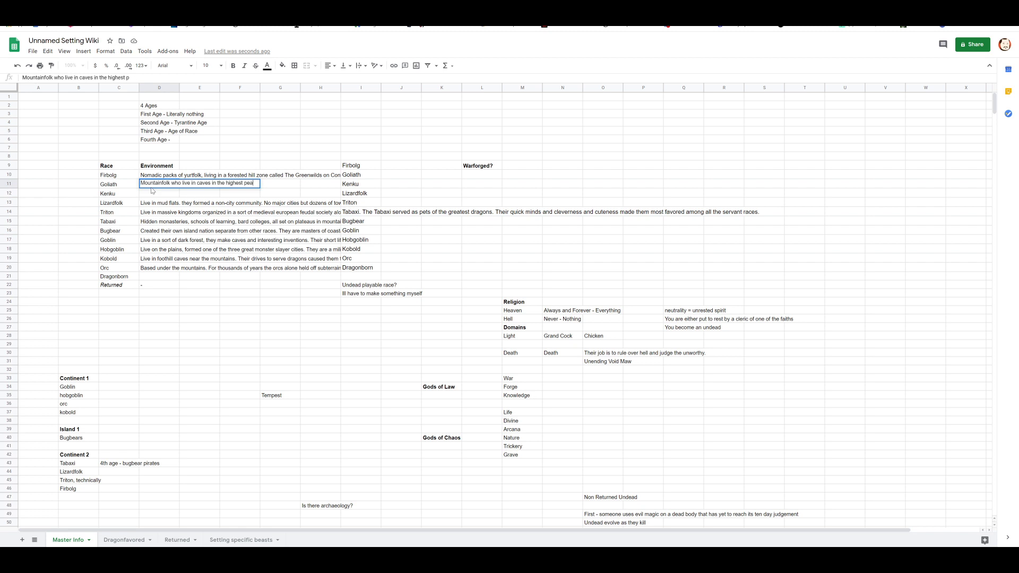
text(ks, who have created stro)
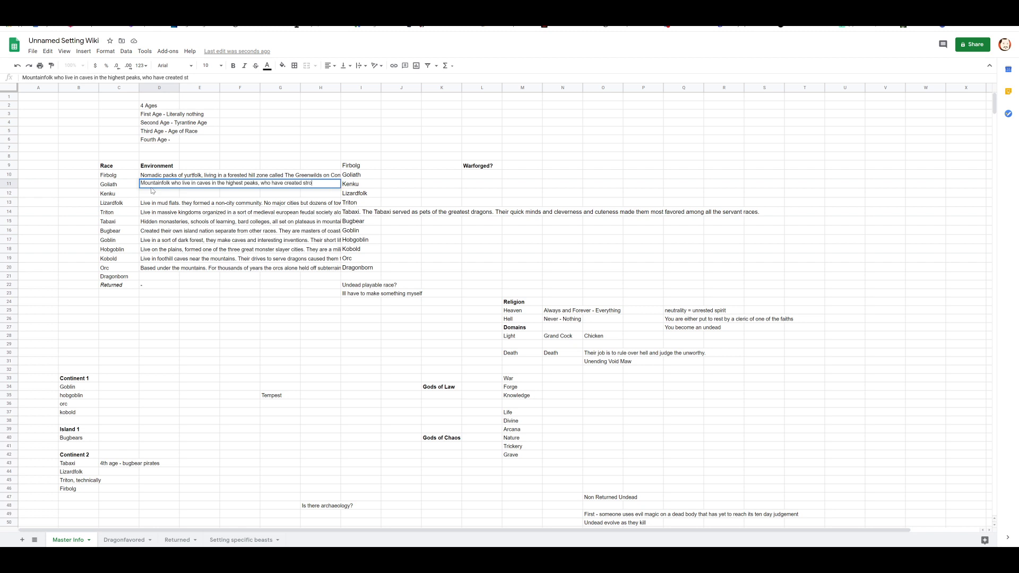
text(ng tunnel r)
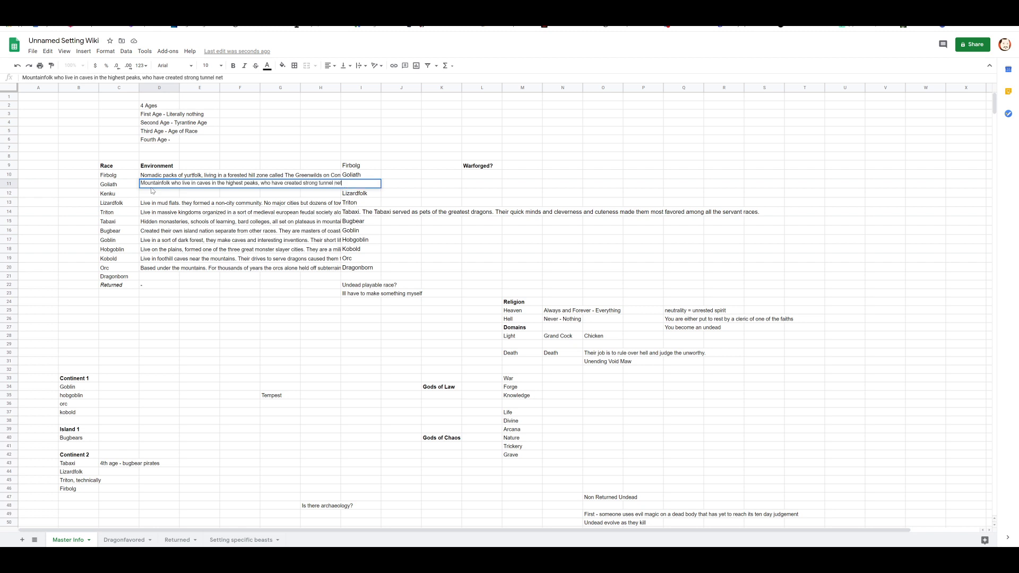
key(Return)
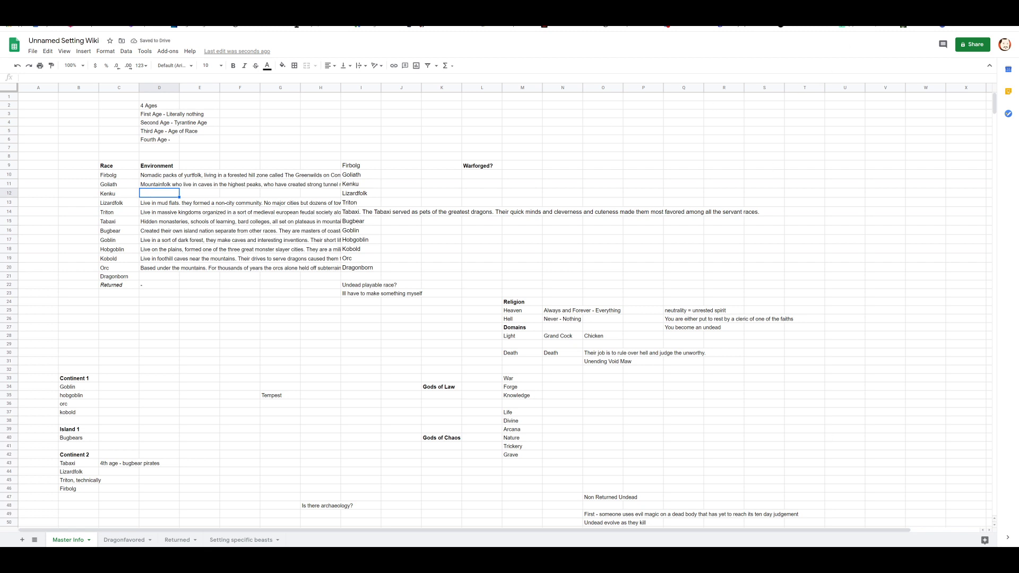
Add Goliath to the Continent 2 list in B47.
click(75, 501)
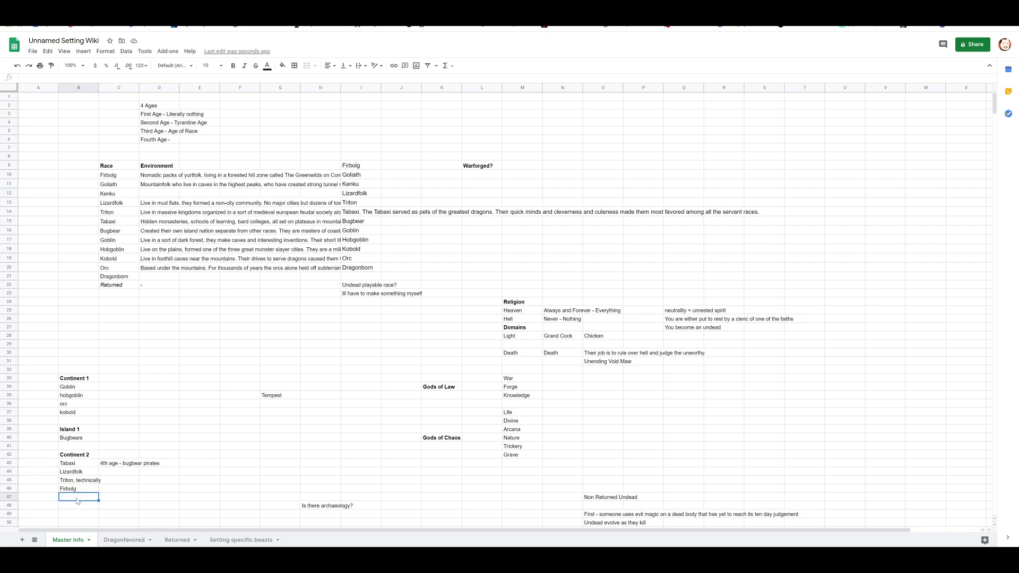
text(Goliath)
key(Return)
click(78, 393)
Enter the Kenku environment in D12: "Albatross Kenku. Coastal folk in tropical environment".
click(152, 198)
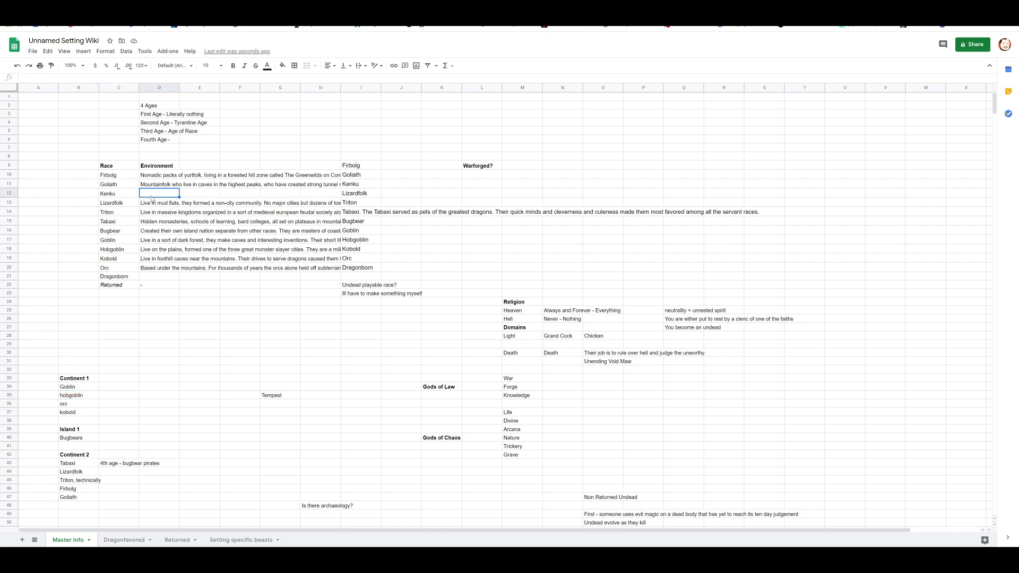
text(Albatross Kenku. )
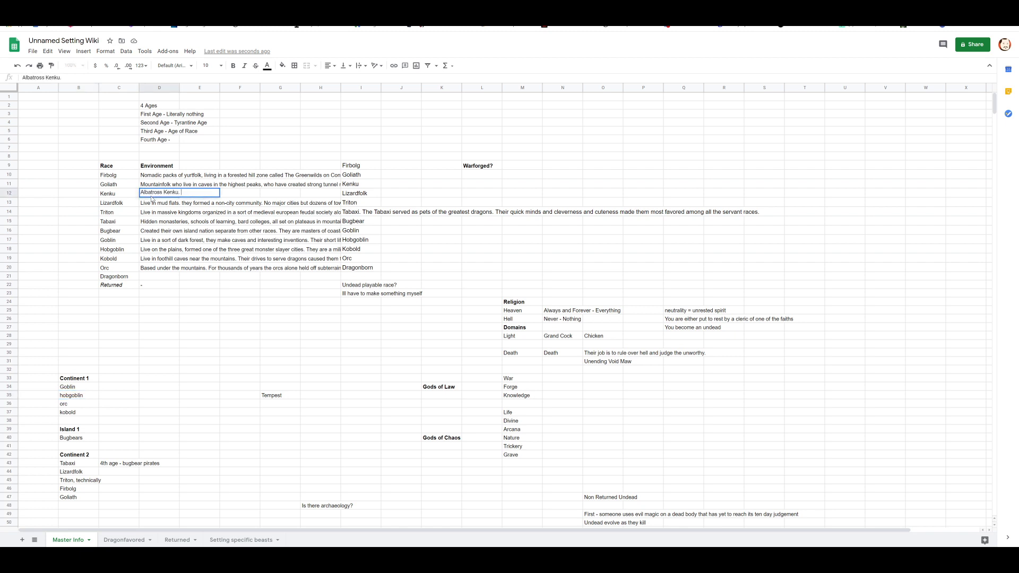
text(Costal fo)
key(BackSpace)
key(BackSpace)
key(BackSpace)
text(stal folk in tropica)
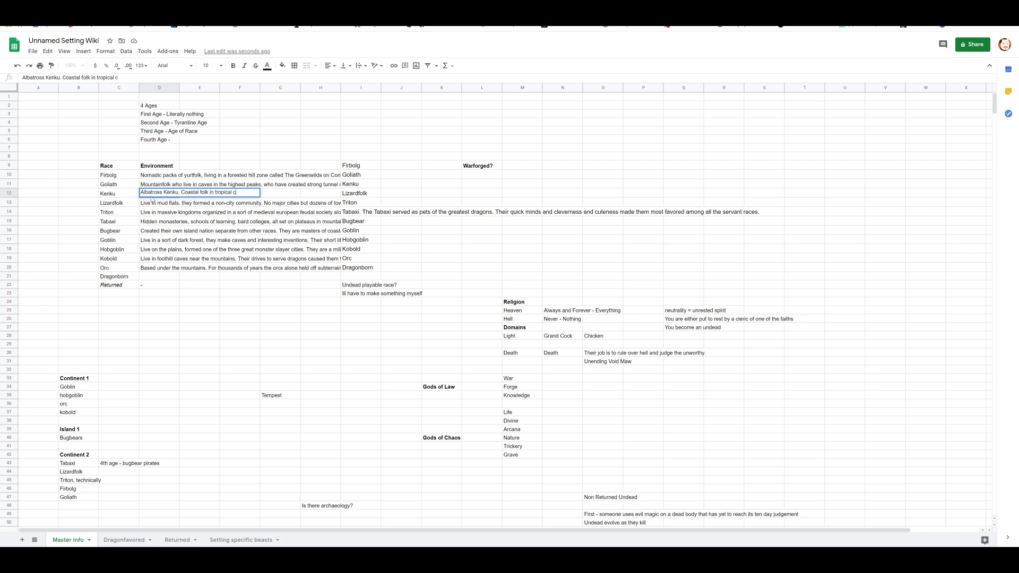
text(l environment)
key(Return)
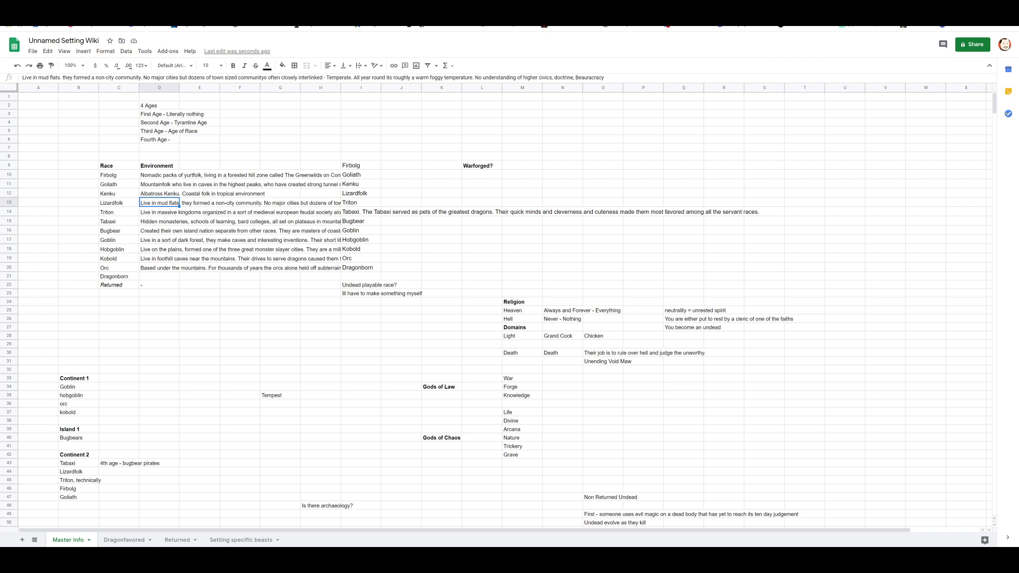
Switch to Paint and resize the blank canvas to 1920 × 1080 pixels without maintaining the aspect ratio.
key(super)
text(paint)
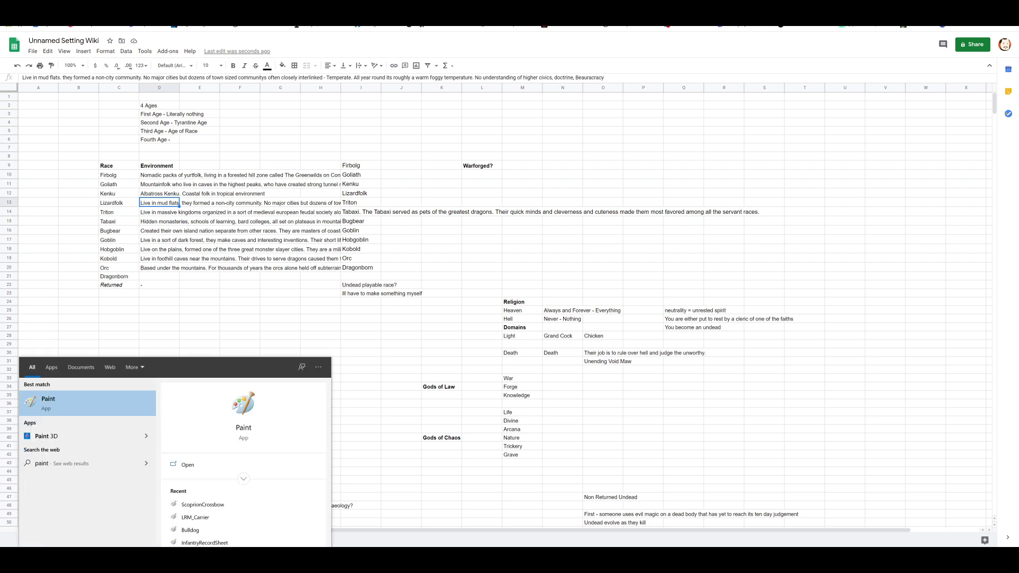
key(Return)
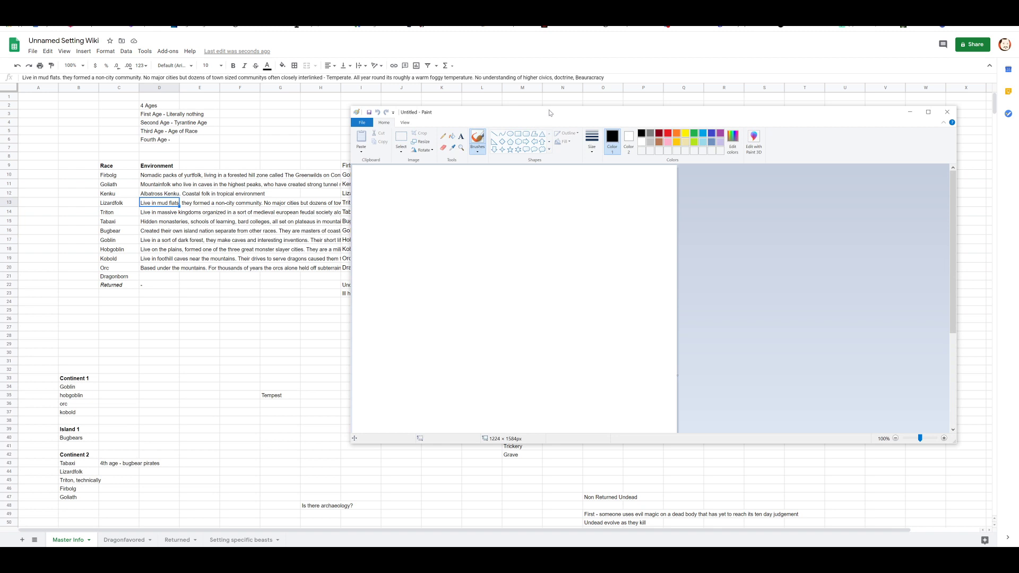
click(422, 142)
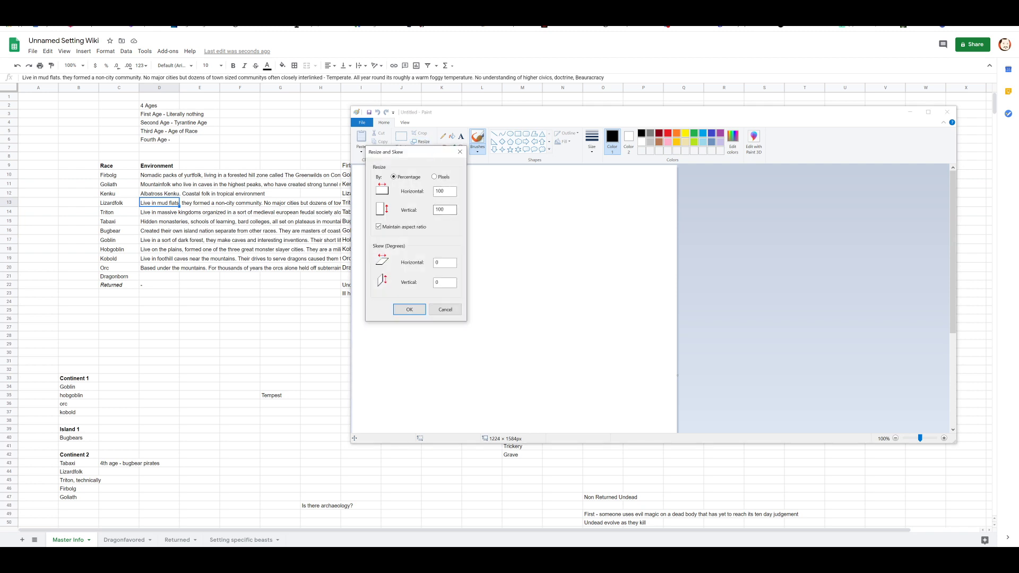
click(434, 177)
text(192)
click(399, 227)
drag(455, 210, 434, 210)
text(1080)
key(Return)
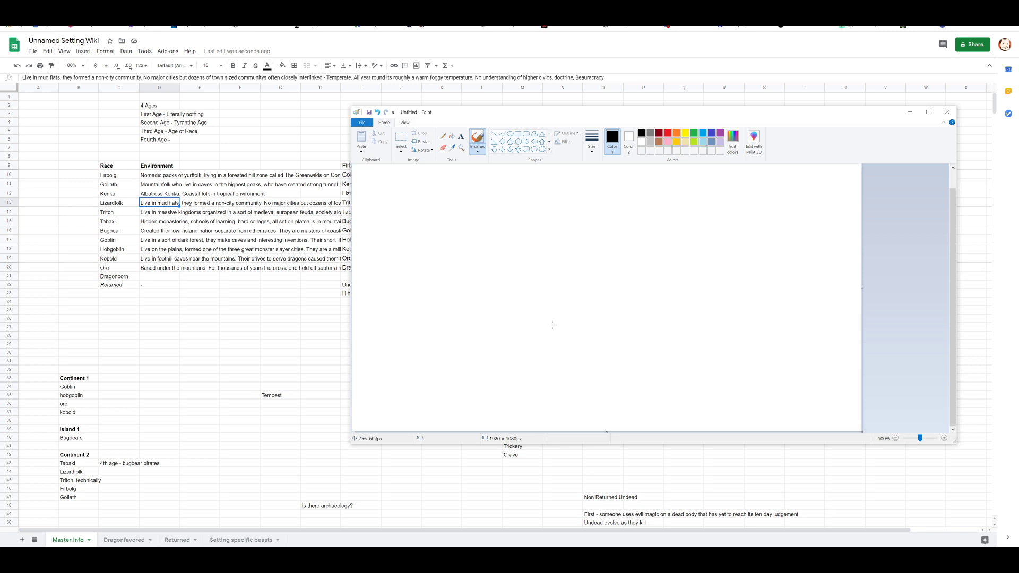
Draw a circular island about 184 px wide and sketch a freehand continent outline on each side of it.
click(511, 134)
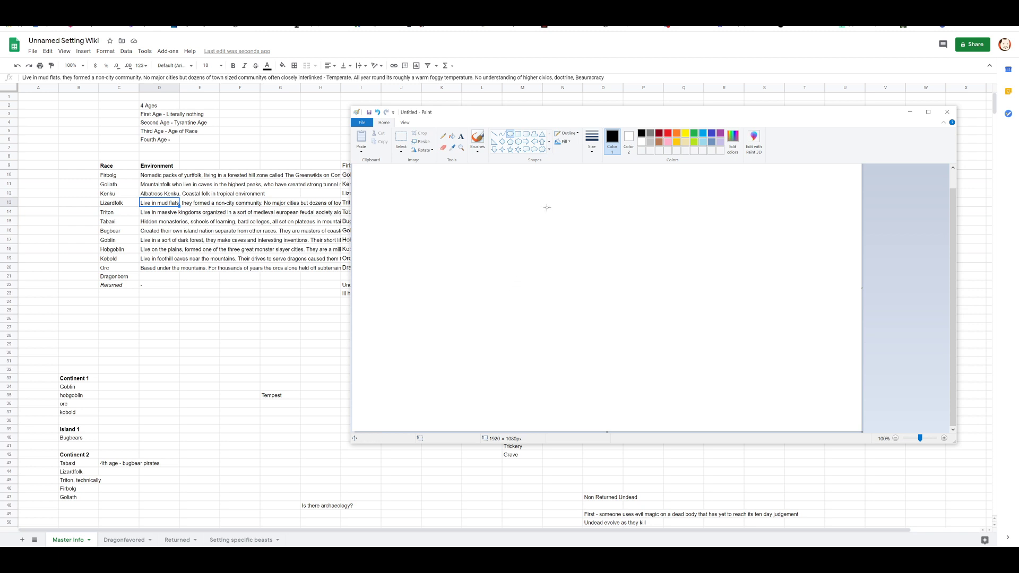
drag(550, 198, 601, 249)
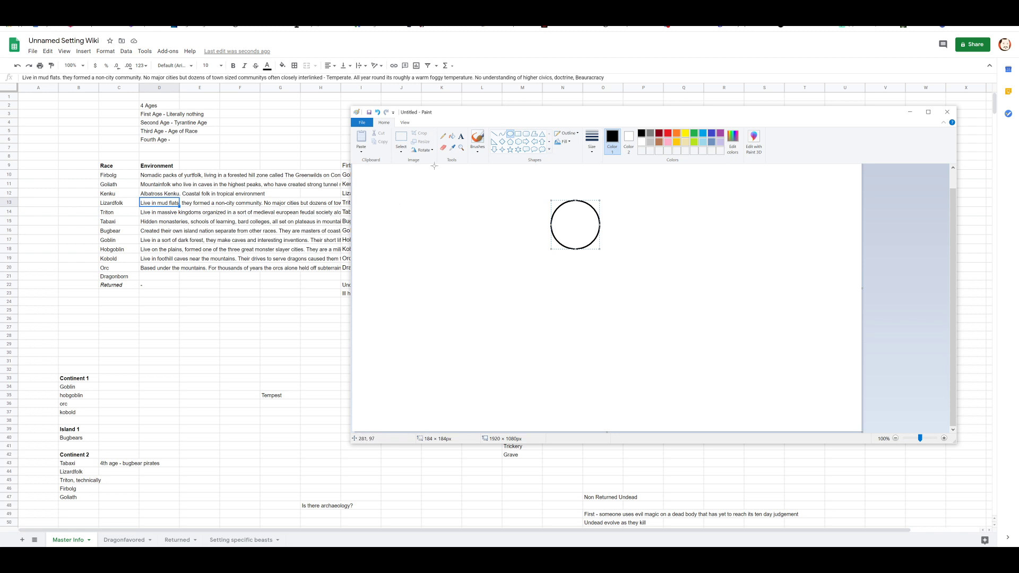
click(443, 136)
mouse_move(675, 221)
mouse_down()
mouse_move(564, 351)
mouse_move(626, 388)
mouse_move(708, 365)
mouse_move(745, 286)
mouse_move(700, 211)
mouse_move(681, 216)
mouse_up()
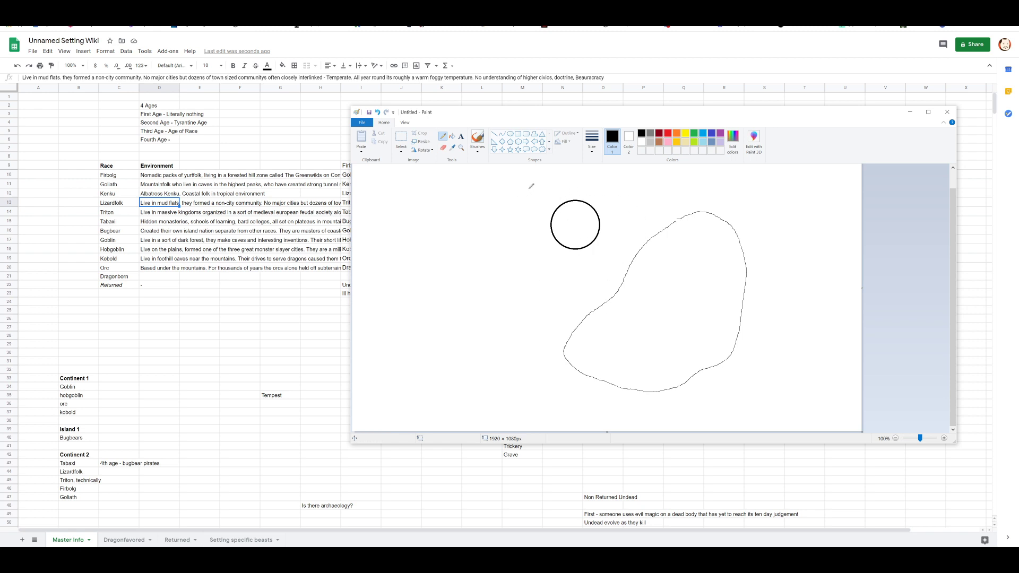
scroll(538, 187, up, 1)
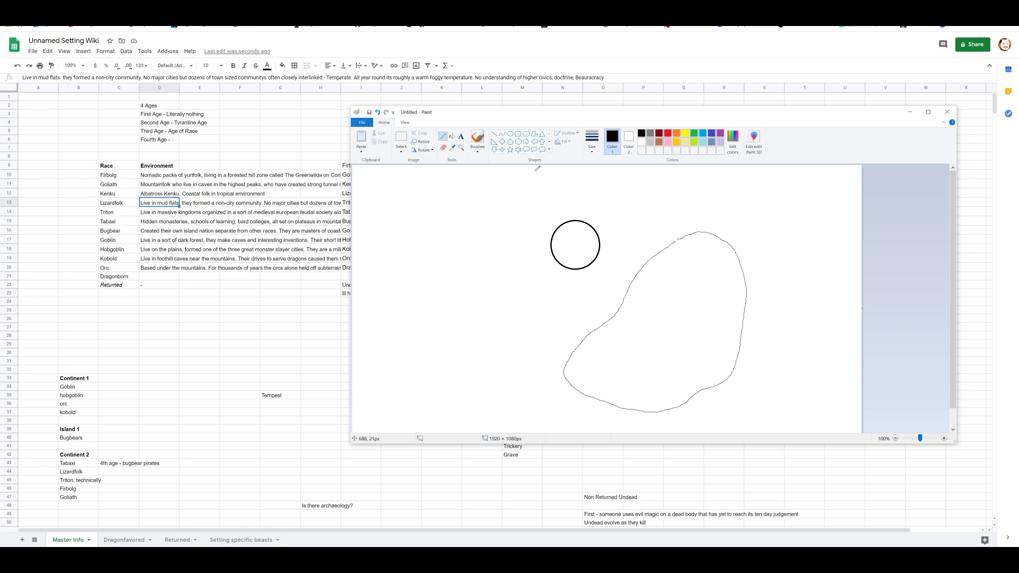
mouse_move(558, 173)
mouse_down()
mouse_move(554, 204)
mouse_move(521, 231)
mouse_move(506, 319)
mouse_move(465, 351)
mouse_move(459, 393)
mouse_move(389, 383)
mouse_move(449, 277)
mouse_move(469, 211)
mouse_move(504, 176)
mouse_move(561, 170)
mouse_up()
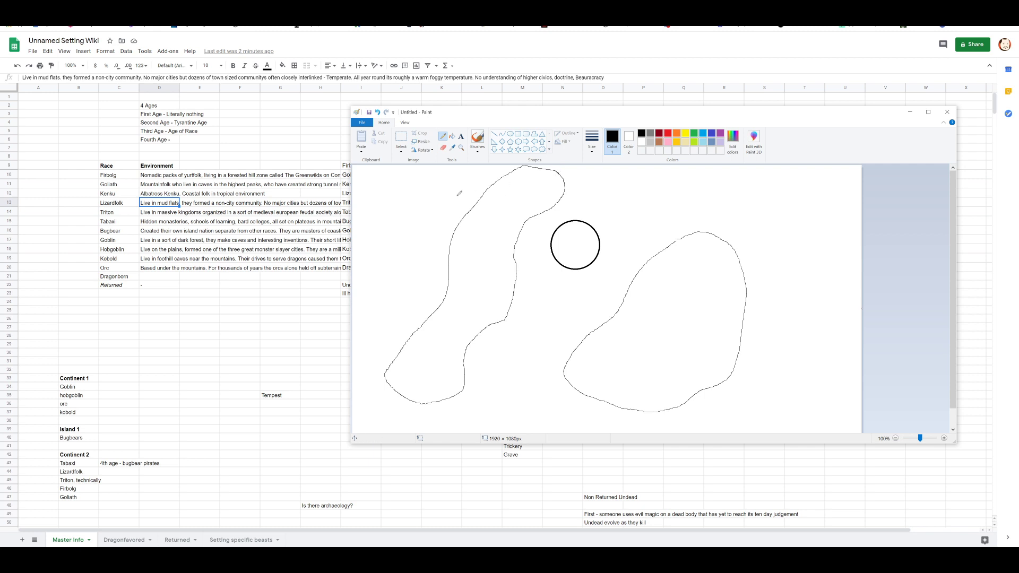
Label the circle "Bugbear island" and the water between the two continents "Triton Straits".
click(461, 137)
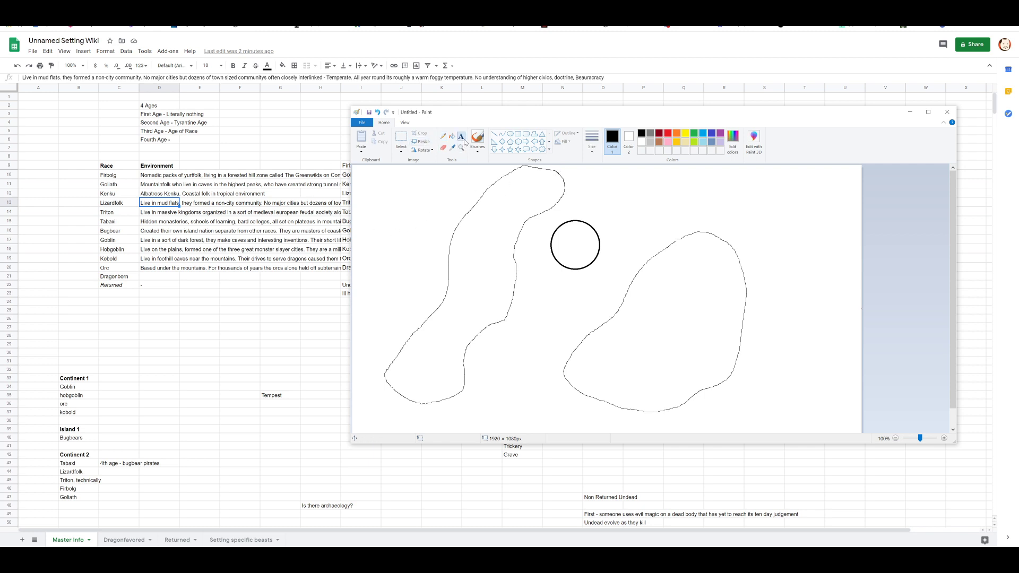
click(570, 231)
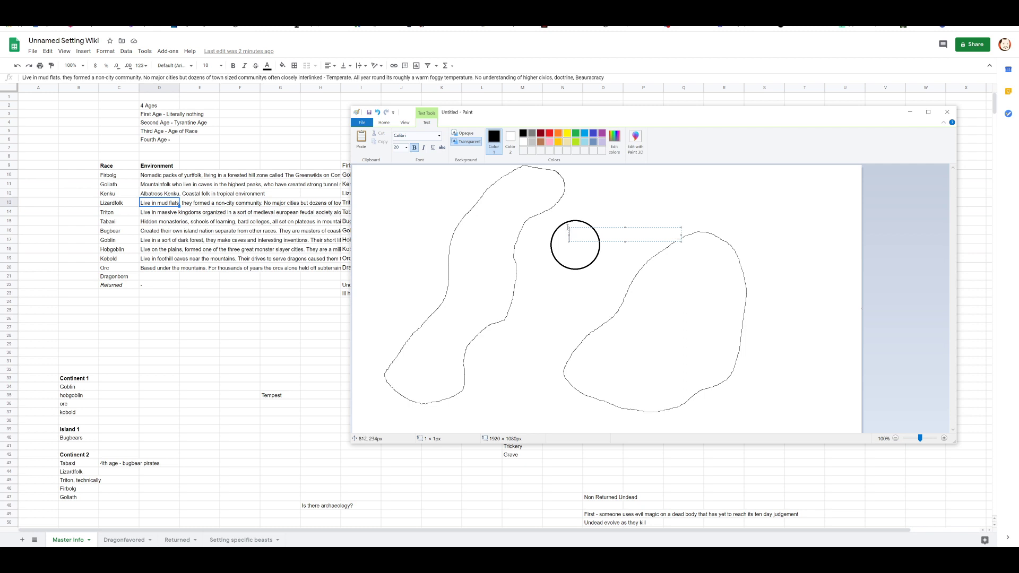
text(Bugbear island)
click(544, 300)
click(531, 295)
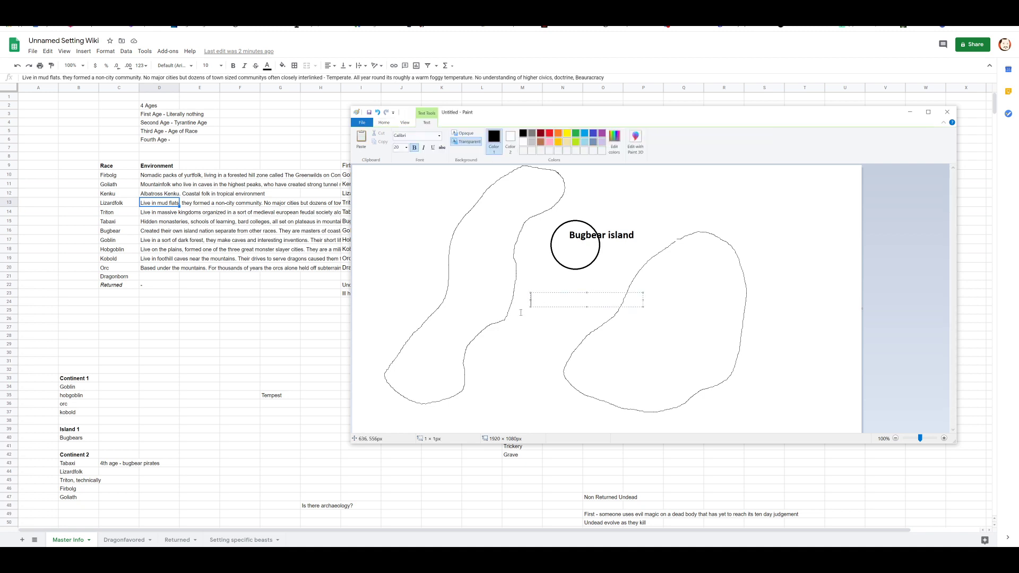
text(Triton Straits)
click(506, 335)
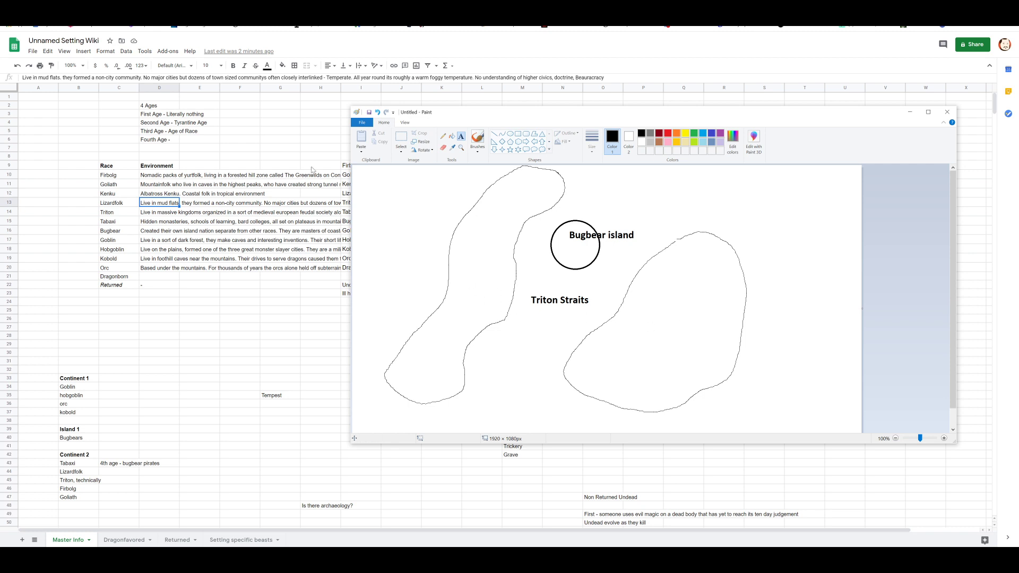
Sketch terrain on the eastern continent: mountain peaks in the southwest, rounded foothills, a branching plant in the north and an enclosed region on the east coast.
click(443, 136)
mouse_move(582, 380)
mouse_down()
mouse_move(611, 370)
mouse_move(616, 380)
mouse_move(632, 362)
mouse_move(635, 371)
mouse_move(625, 329)
mouse_move(624, 349)
mouse_move(608, 337)
mouse_move(676, 344)
mouse_move(690, 331)
mouse_move(664, 325)
mouse_move(672, 305)
mouse_move(682, 322)
mouse_up()
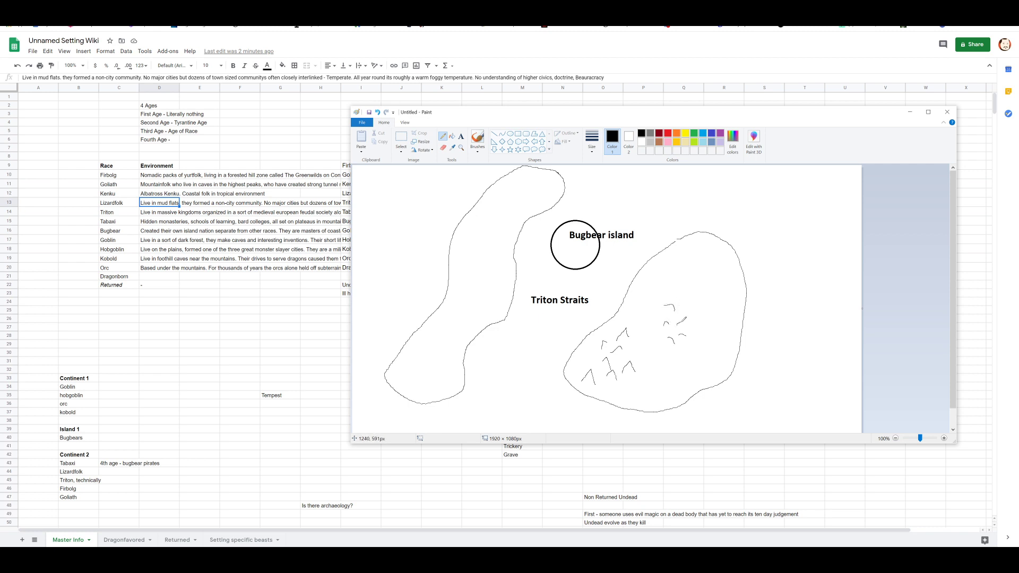
mouse_move(684, 364)
mouse_down()
mouse_move(696, 350)
mouse_move(672, 364)
mouse_up()
drag(682, 279, 683, 264)
mouse_move(734, 292)
mouse_down()
mouse_move(699, 321)
mouse_move(747, 311)
mouse_move(733, 288)
mouse_up()
Label the eastern continent's regions: Orc by the mountains, Kobold by the foothills, Goblin on the east coast and Hobgoblin in the north.
click(461, 136)
click(604, 381)
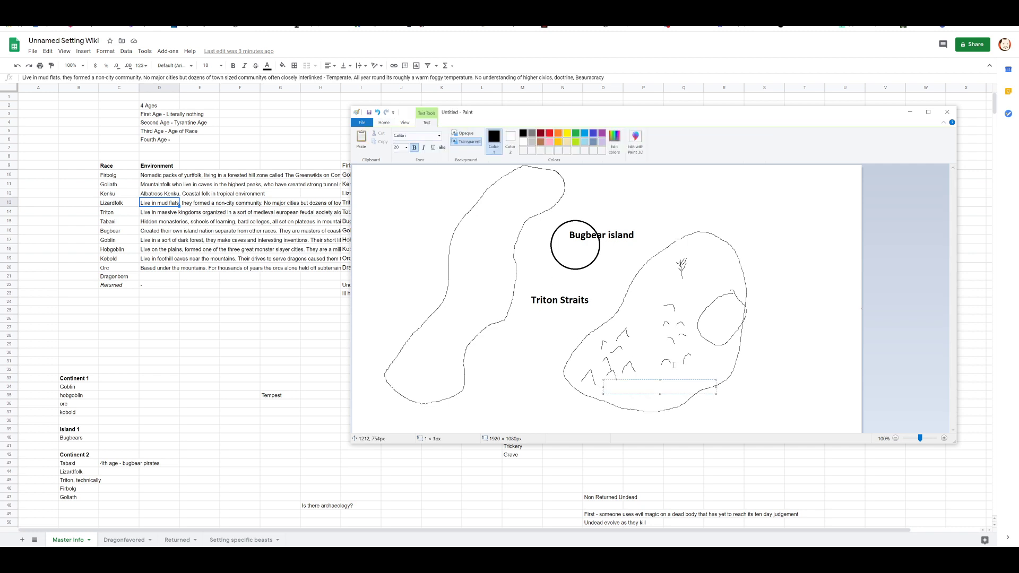
text(Orc)
click(682, 360)
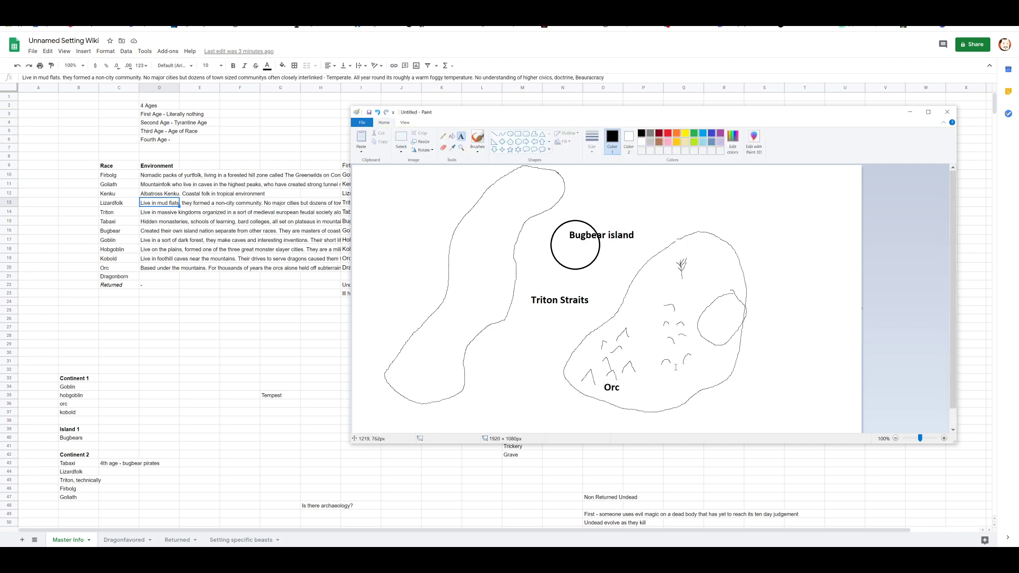
click(676, 360)
text(Kobold)
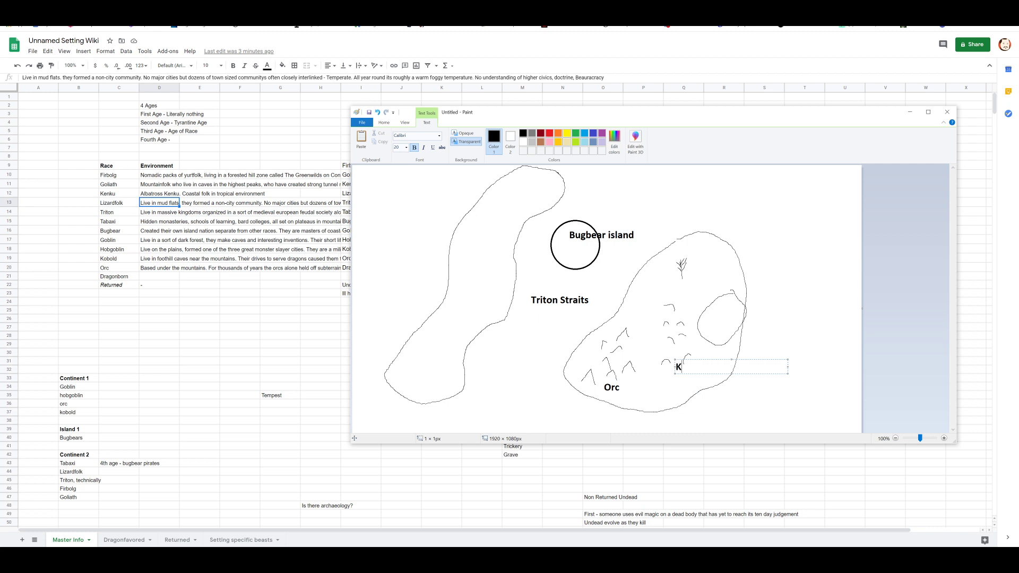
click(741, 307)
click(738, 304)
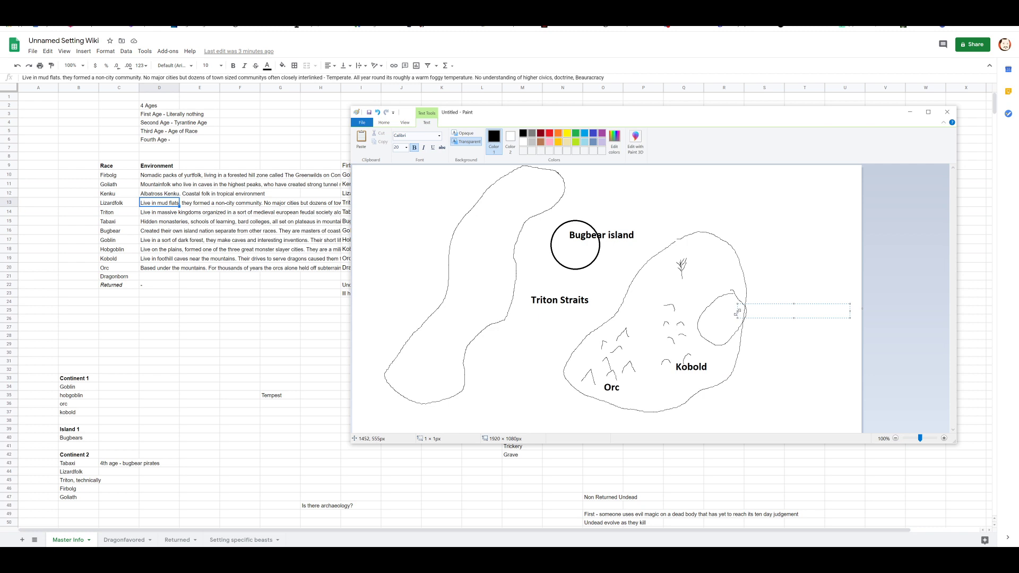
text(Goblin)
click(680, 238)
click(681, 237)
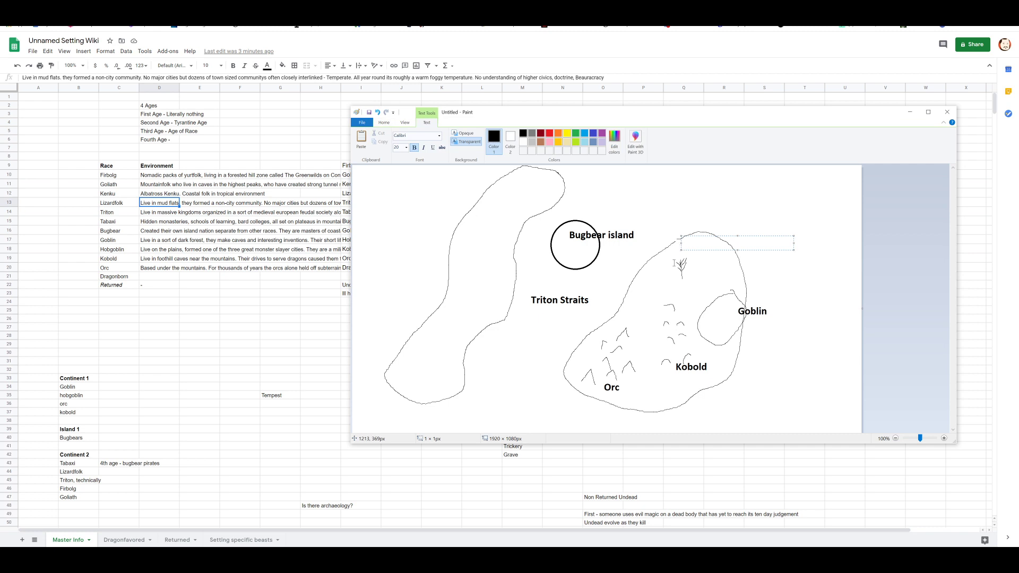
text(Hobgoblin)
click(493, 167)
Outline a rounded region across the western continent's southern tip and label it "Kenku".
click(443, 136)
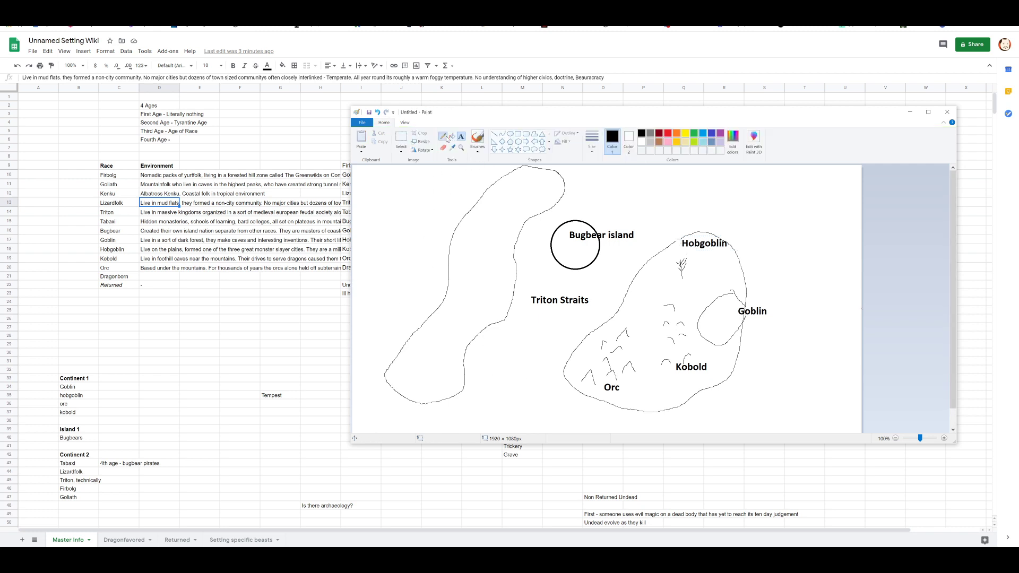
mouse_move(467, 380)
mouse_down()
mouse_move(400, 396)
mouse_move(461, 417)
mouse_move(448, 381)
mouse_up()
click(460, 136)
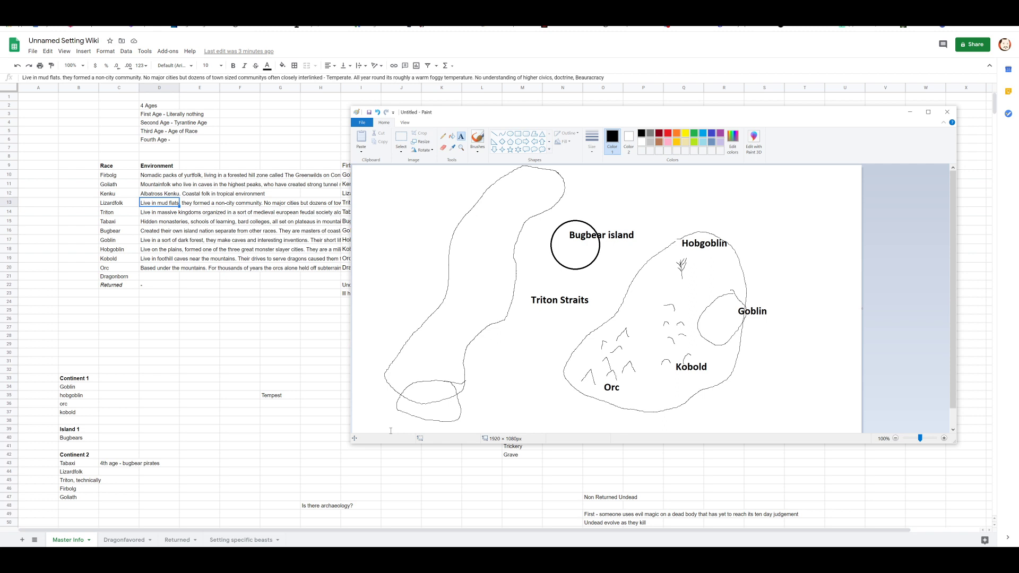
click(419, 388)
text(Kenku)
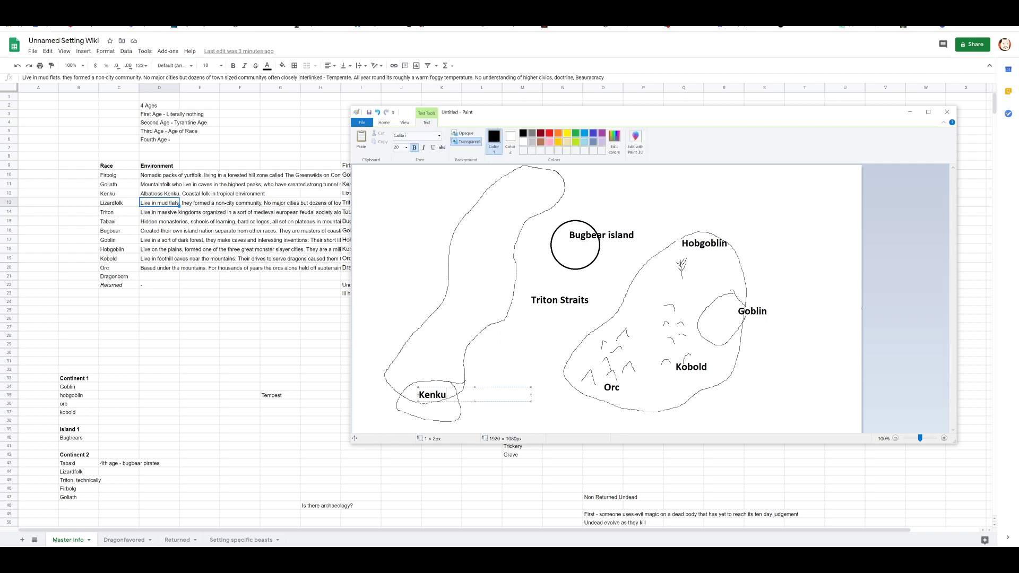
Extend the "Kenku" label so it reads "Kenku tropics and beaches".
text( tropics and beaches)
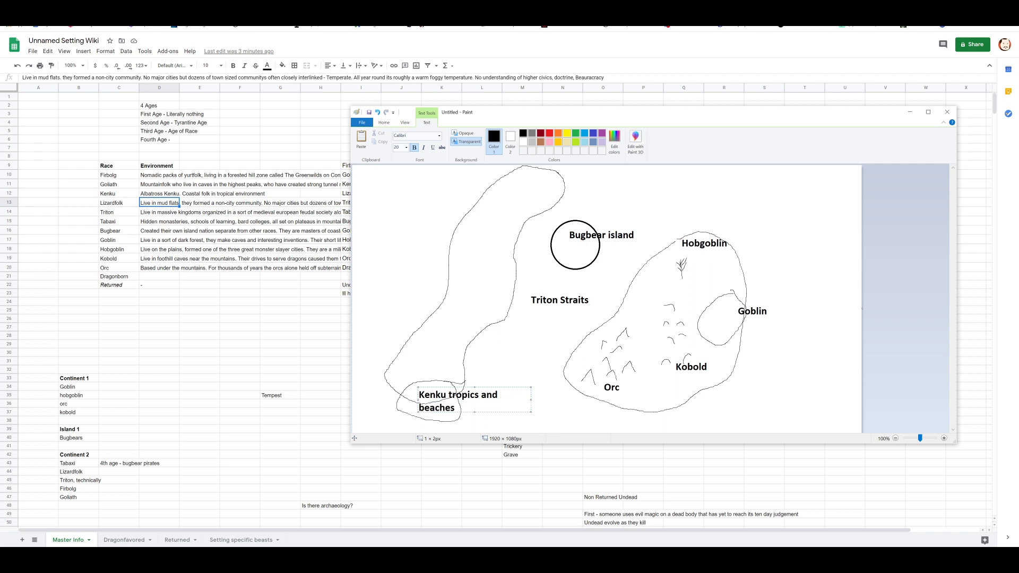
click(379, 263)
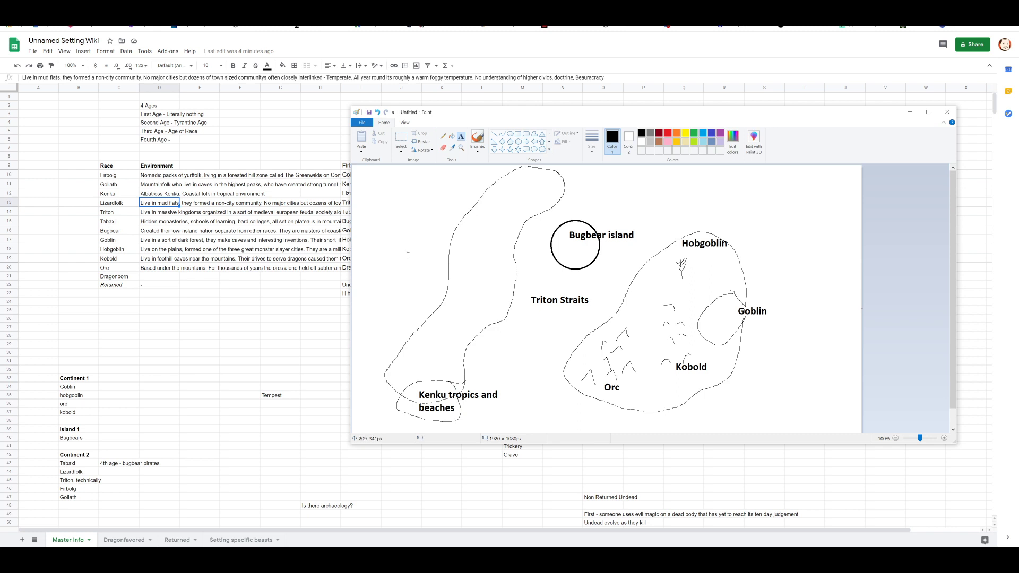
Sketch a bounded range of mountain peaks in the western continent's south, above the Kenku region, and label it "Goliath Mountains".
click(443, 137)
mouse_move(420, 375)
mouse_down()
mouse_move(438, 357)
mouse_move(417, 359)
mouse_move(434, 345)
mouse_move(459, 373)
mouse_move(410, 354)
mouse_up()
mouse_move(455, 329)
mouse_down()
mouse_move(408, 350)
mouse_move(412, 386)
mouse_move(398, 361)
mouse_move(440, 317)
mouse_move(441, 332)
mouse_up()
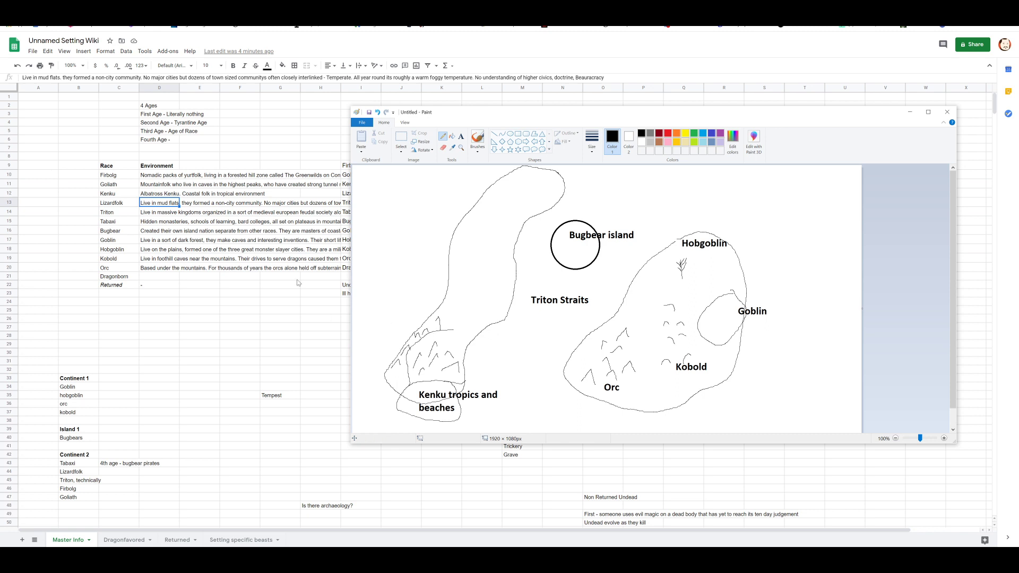
click(462, 137)
click(375, 333)
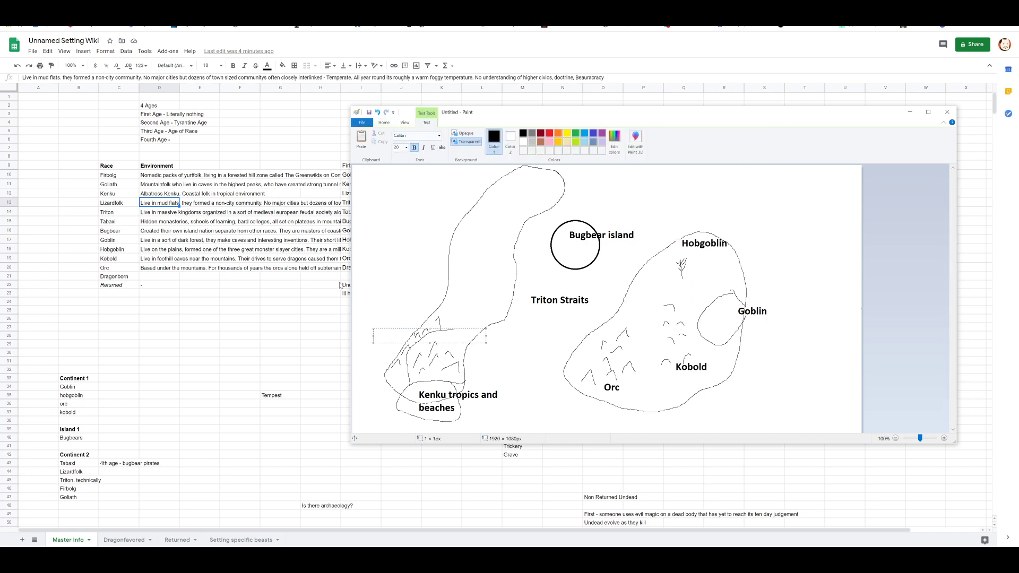
text(Goliath Mountains)
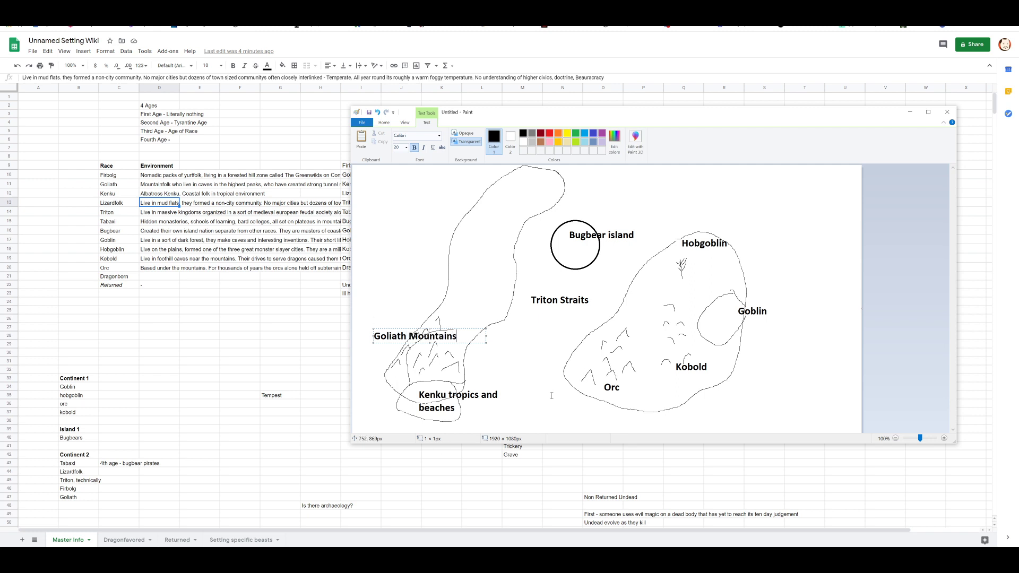
click(564, 388)
Add the label "a cool mountain submerged port" below the Orc label on the eastern continent's southwest coast.
click(564, 398)
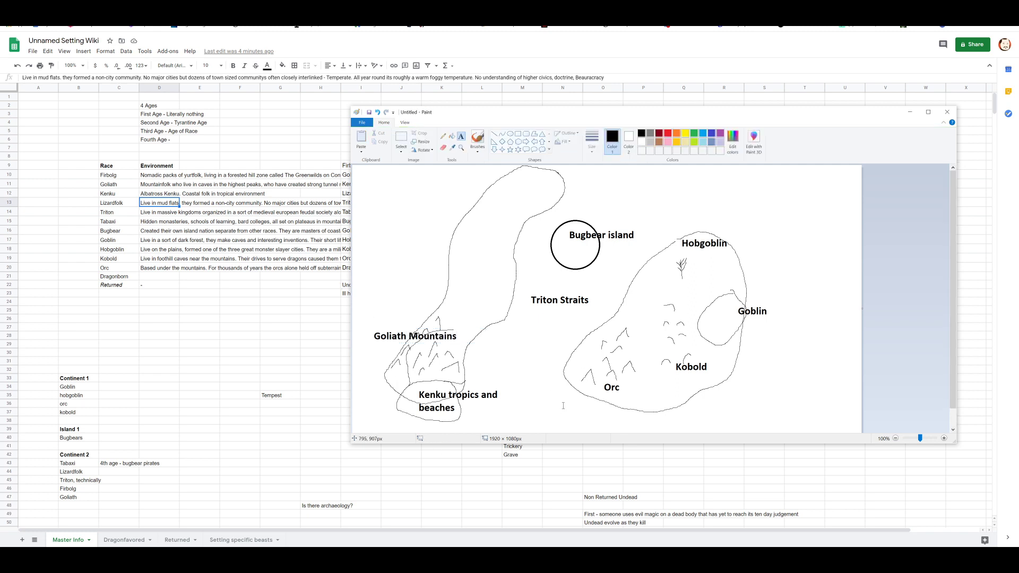
text(a cool m)
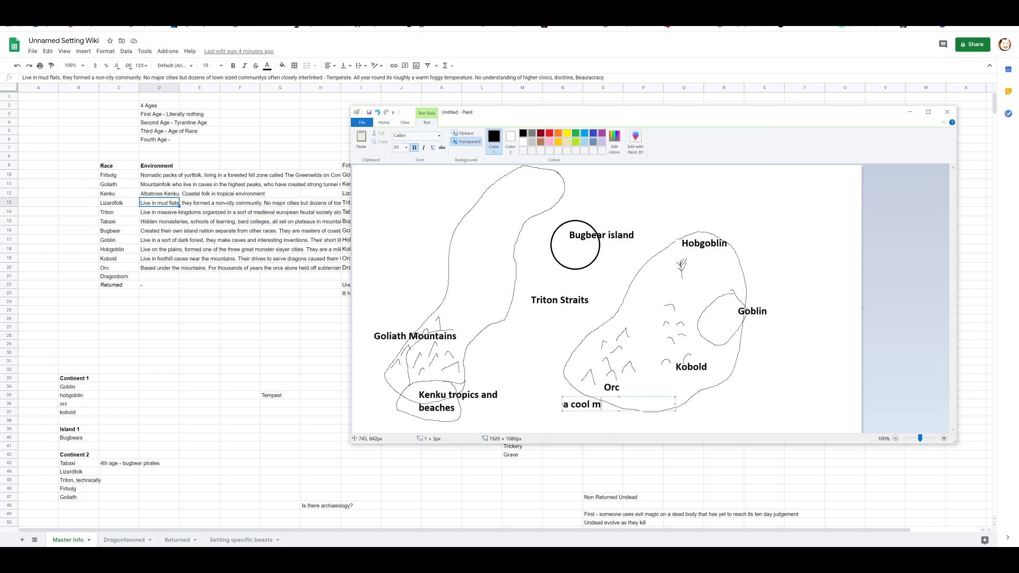
text(ountain submerged port)
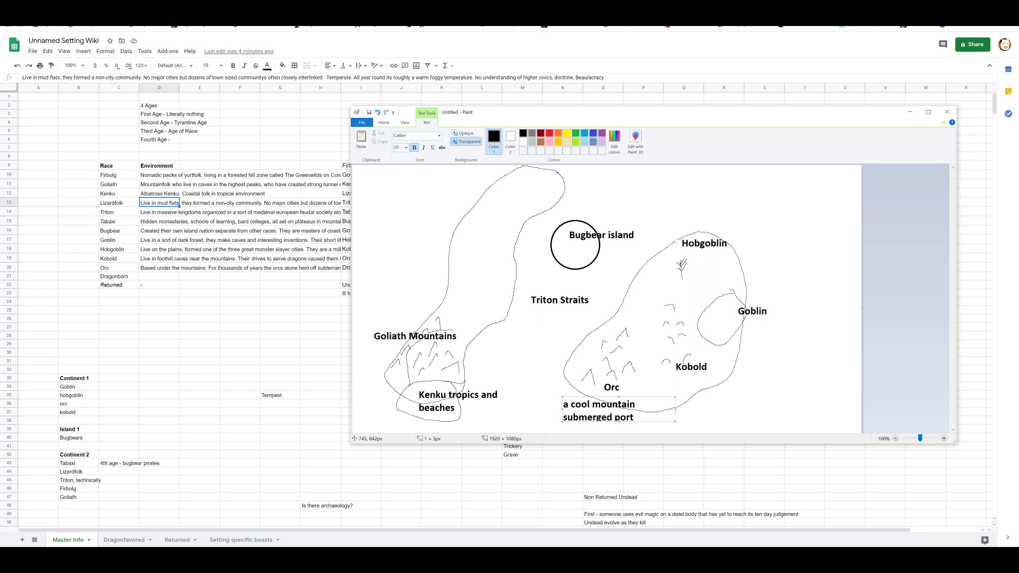
click(402, 238)
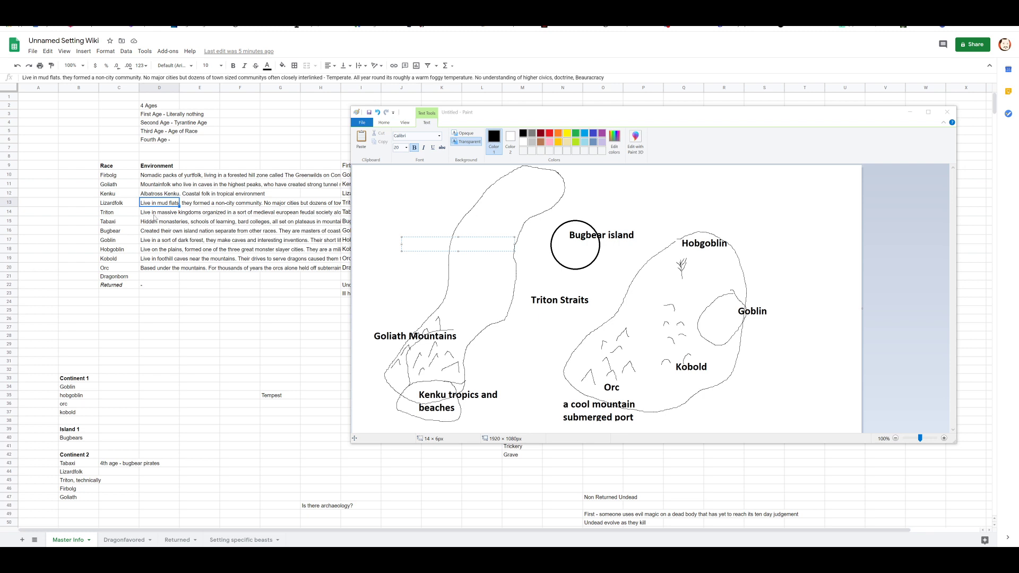
click(734, 121)
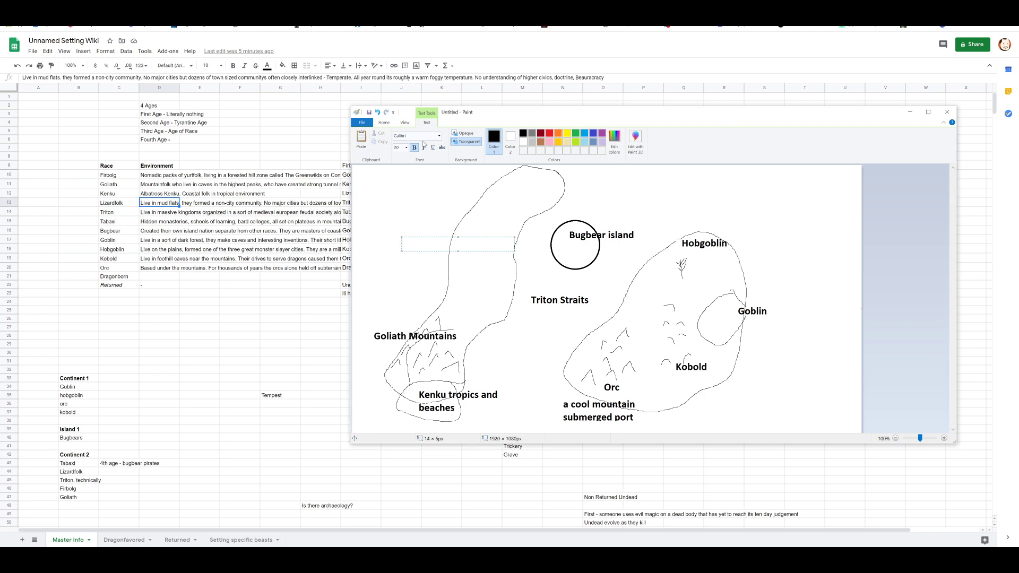
click(400, 167)
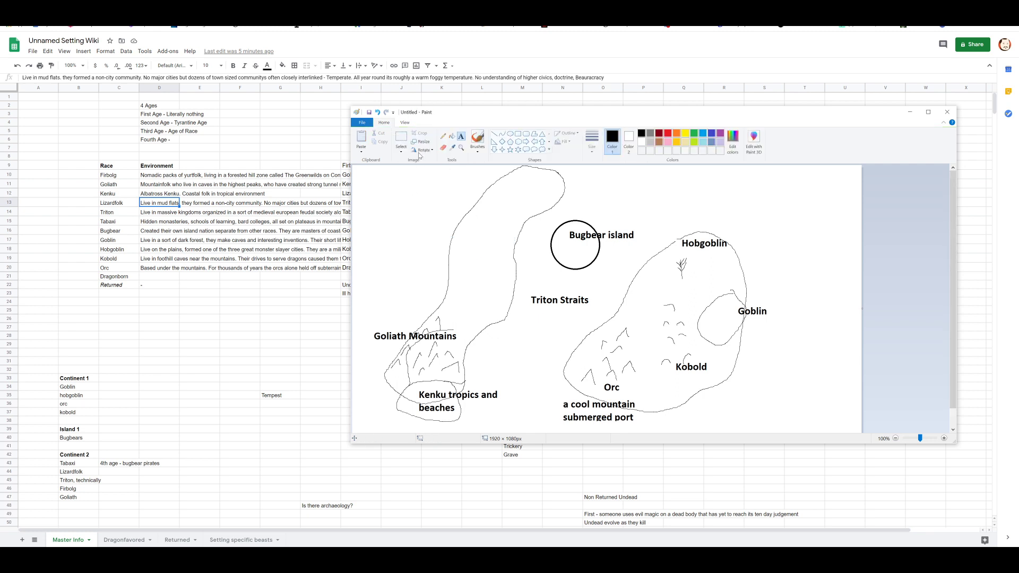
Outline a long narrow region along the western continent's northwest coast and label it "Lizardfolk mudflats".
click(442, 136)
mouse_move(442, 307)
mouse_down()
mouse_move(529, 173)
mouse_move(470, 183)
mouse_move(440, 230)
mouse_move(423, 296)
mouse_move(443, 309)
mouse_up()
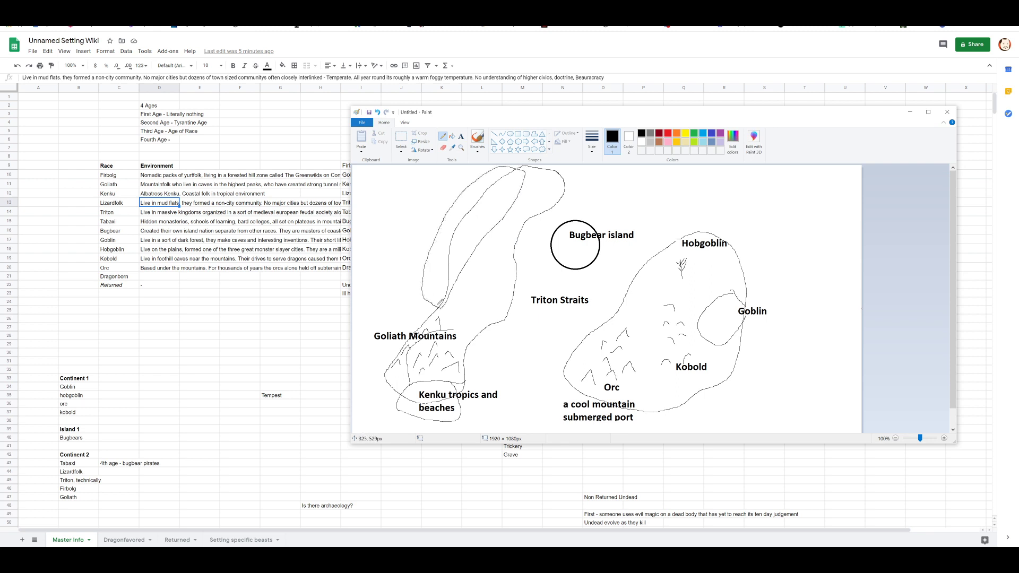
click(461, 137)
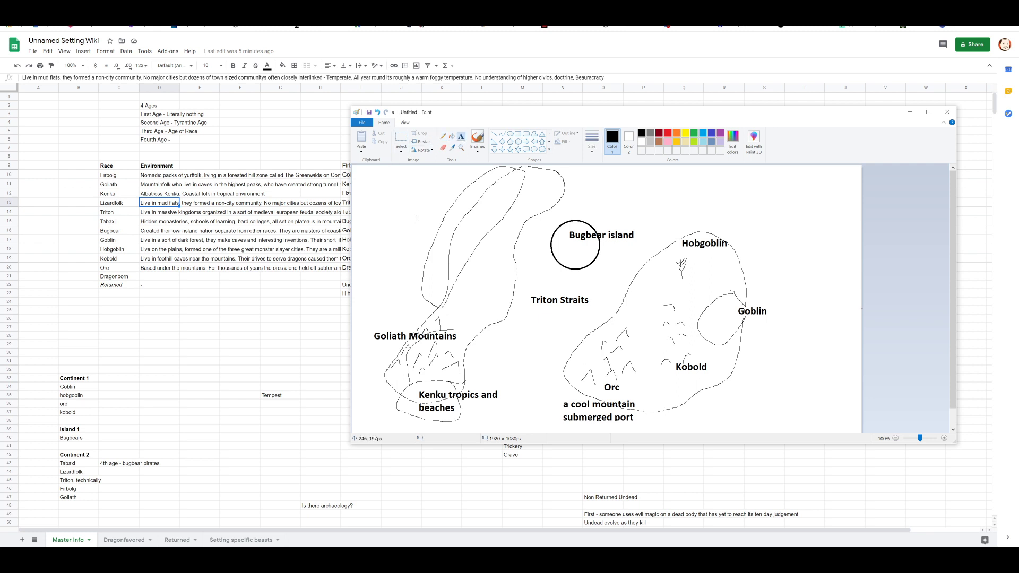
click(376, 195)
text(Lizard)
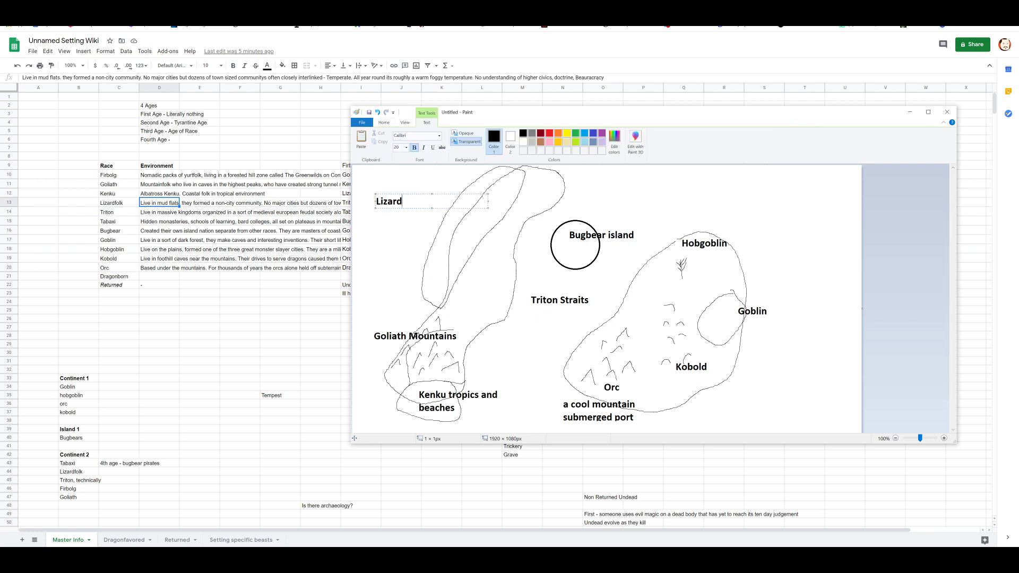
text(folk mudflats)
click(391, 275)
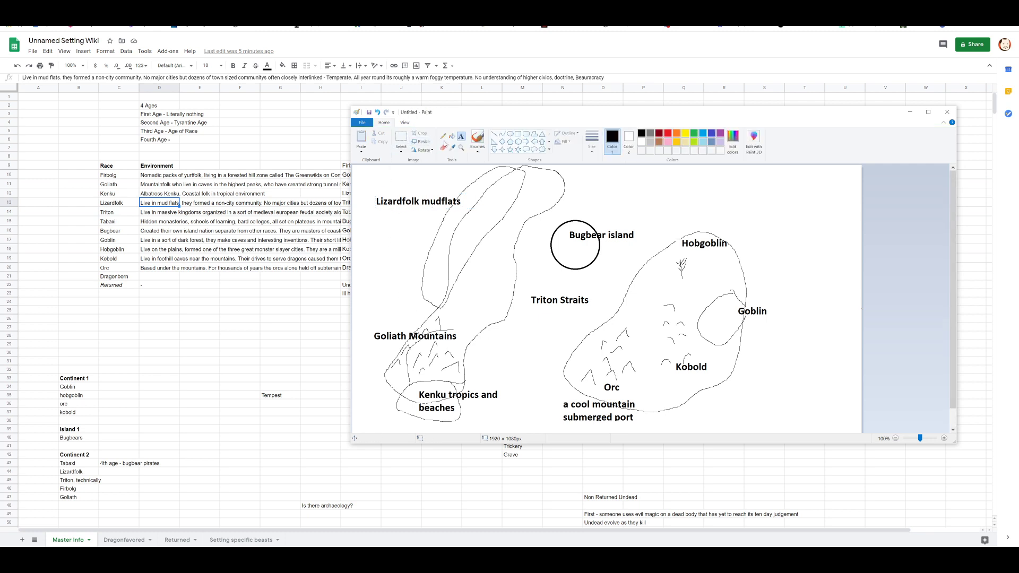
Sketch small mesa shapes northeast of the Goliath Mountains and label them "Tabaxi Mesa's".
click(443, 136)
mouse_move(464, 327)
mouse_down()
mouse_move(475, 316)
mouse_move(471, 337)
mouse_move(462, 324)
mouse_move(471, 293)
mouse_move(480, 297)
mouse_move(467, 320)
mouse_move(454, 314)
mouse_move(466, 305)
mouse_move(448, 321)
mouse_up()
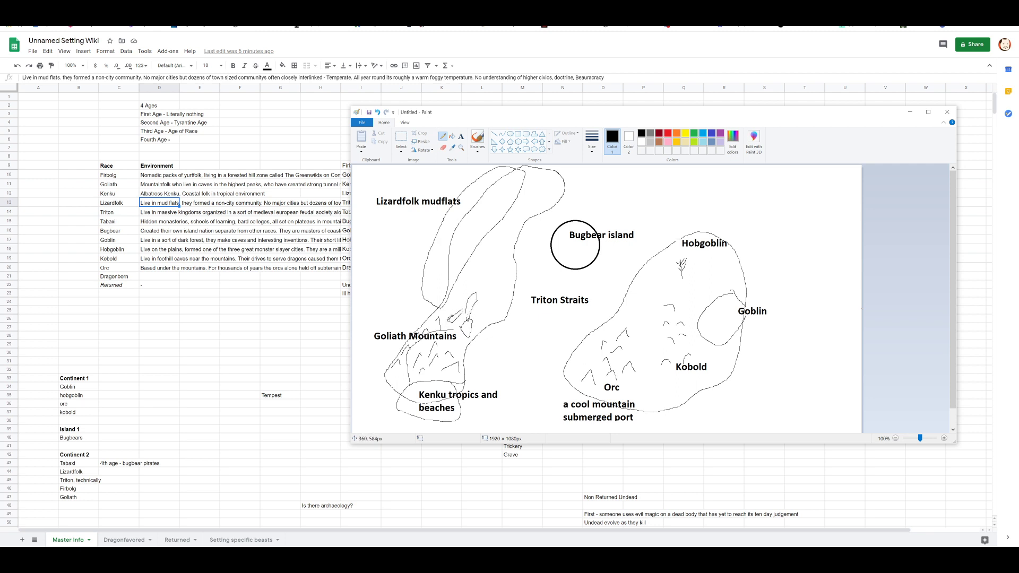
click(461, 137)
click(472, 307)
text(Tabaxi)
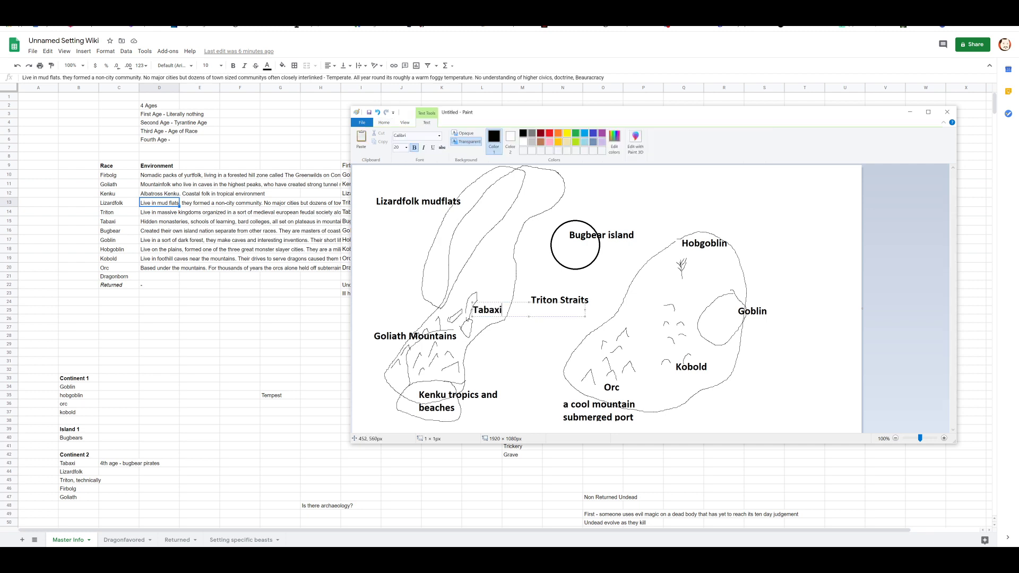
text( Mesa's)
click(374, 279)
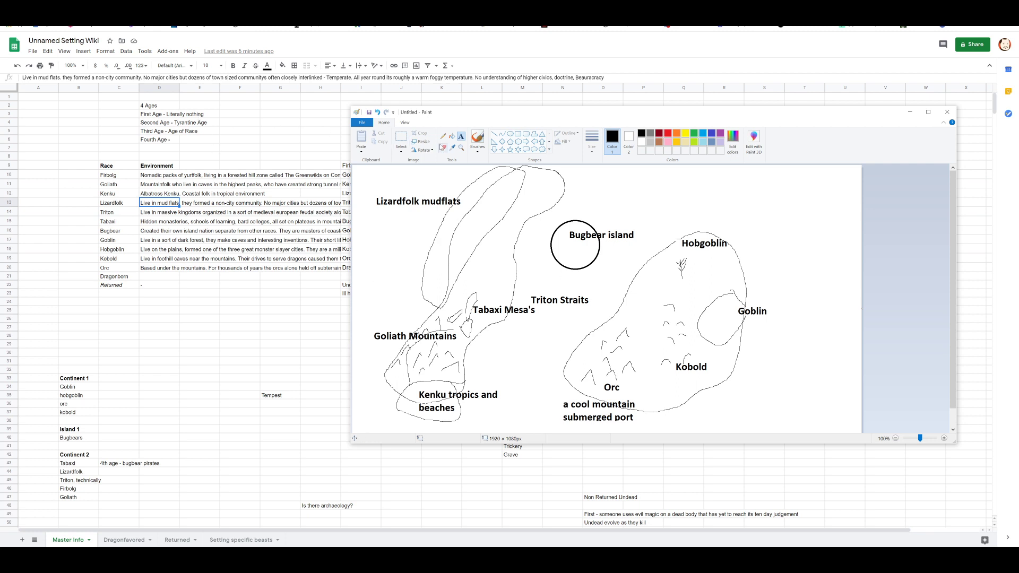
Outline a long narrow region along the western continent's northeast coast and label it "Firbolgs Greenwilde".
click(443, 136)
mouse_move(503, 283)
mouse_down()
mouse_move(528, 217)
mouse_move(563, 180)
mouse_move(528, 257)
mouse_move(496, 244)
mouse_up()
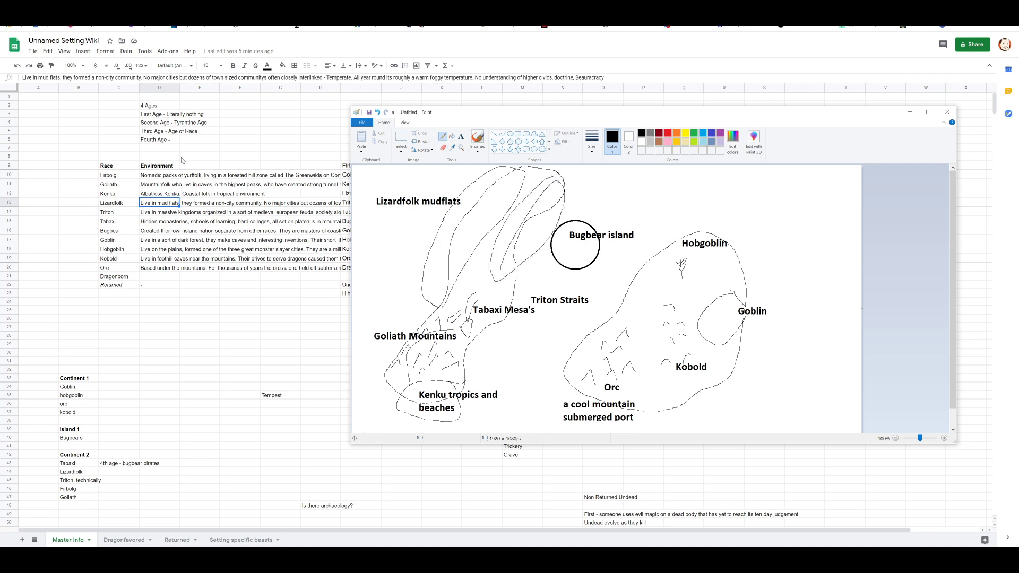
click(461, 137)
click(567, 172)
text(F)
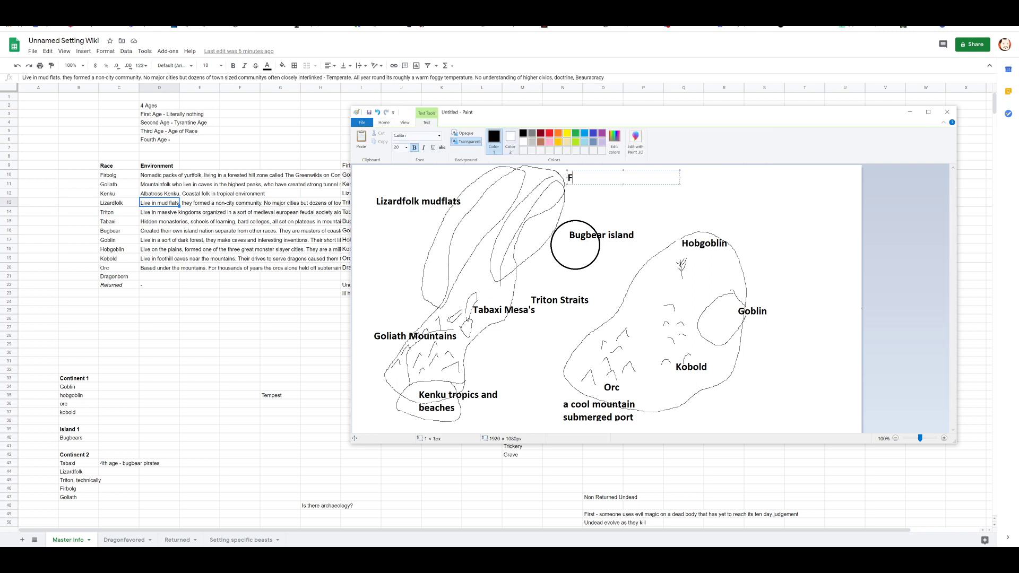
text(irbolgs Greenwilde)
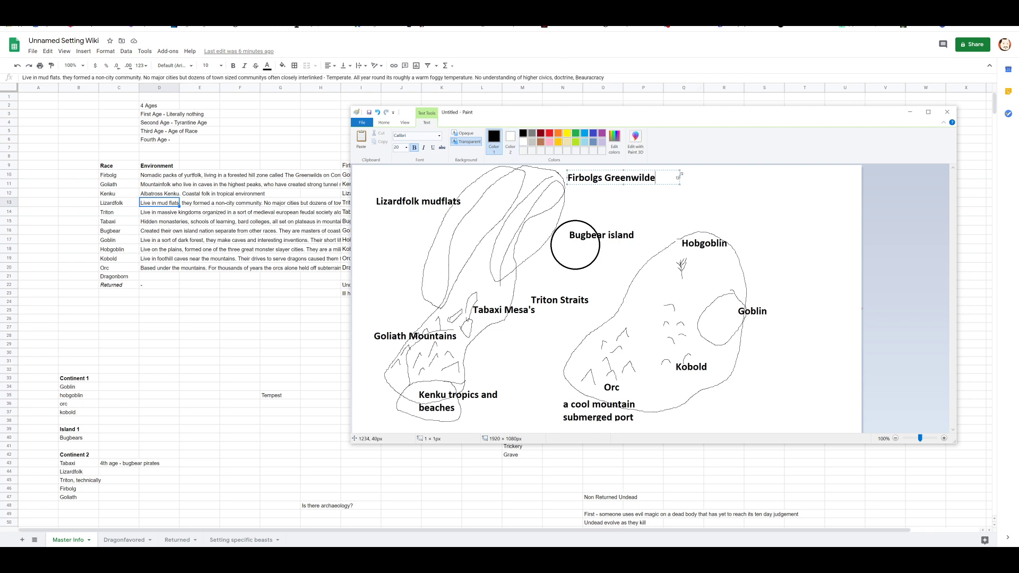
click(461, 238)
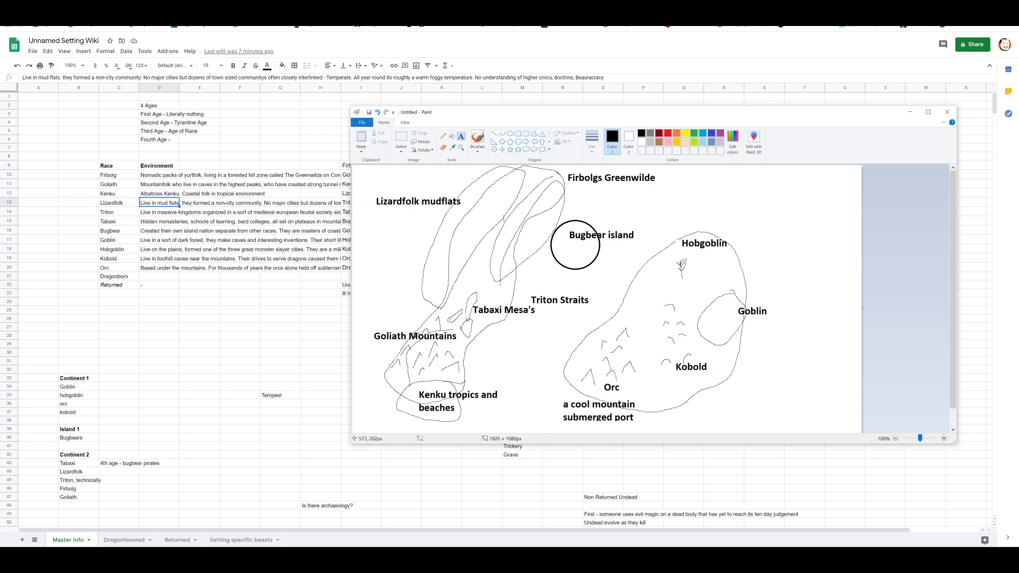
Move the Paint map off the spreadsheet and enter "God of the moon, representing the great moon which entices mortals to sin." beside the Trickery domain.
click(364, 123)
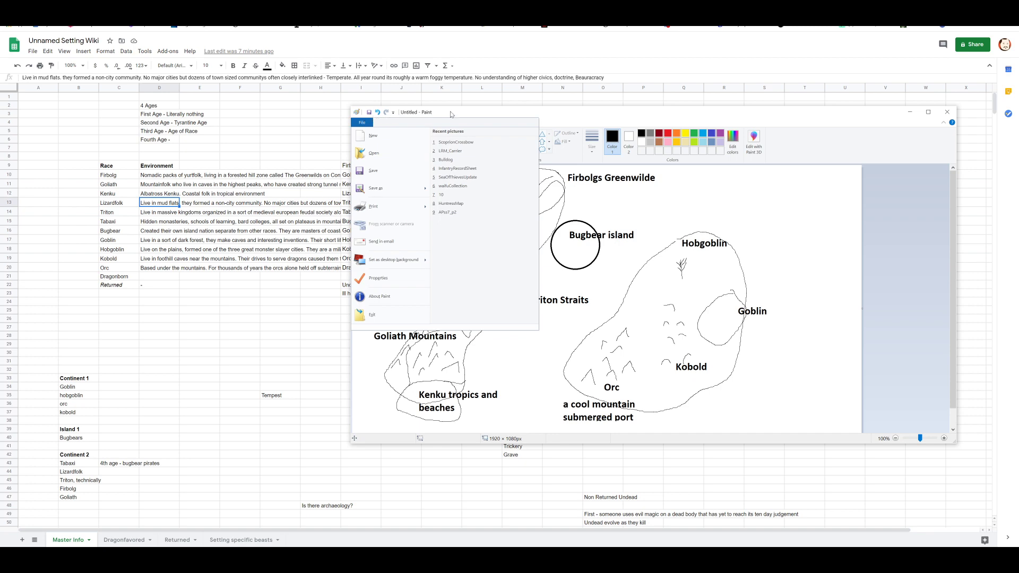
mouse_move(451, 112)
mouse_down()
mouse_move(437, 120)
mouse_move(0, 63)
mouse_up()
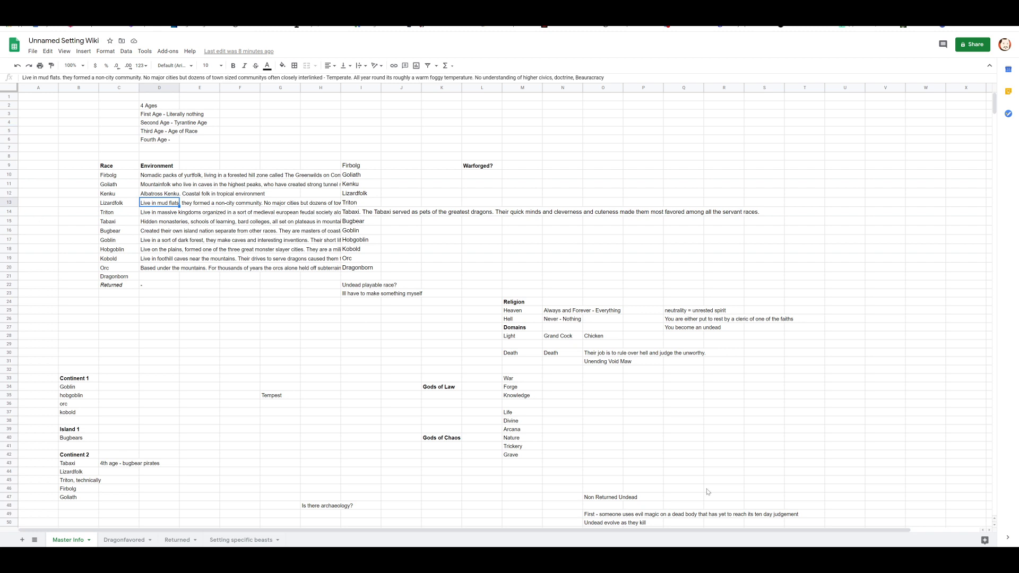
click(568, 455)
click(567, 449)
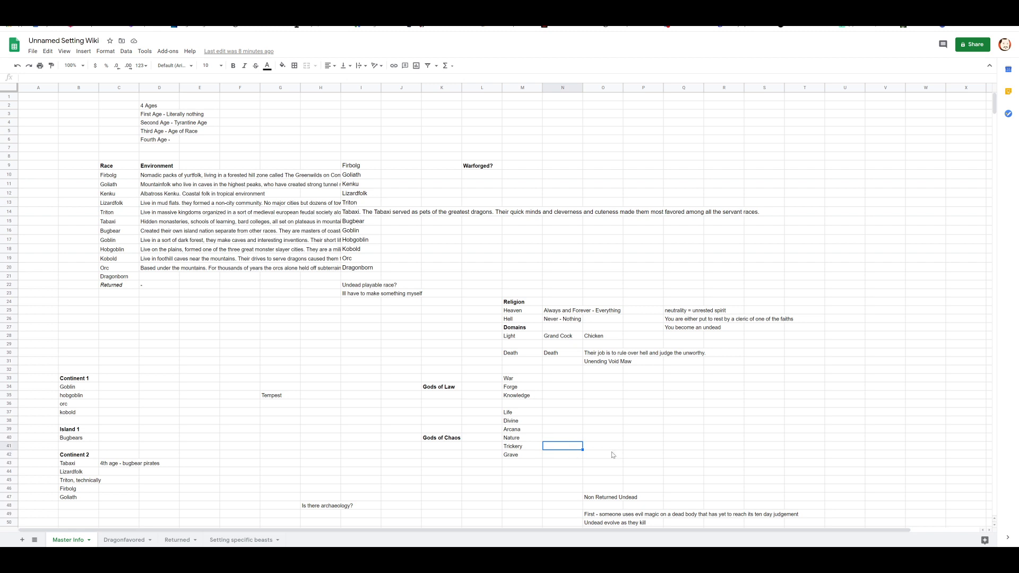
text(Goo)
text( of the moon, rep)
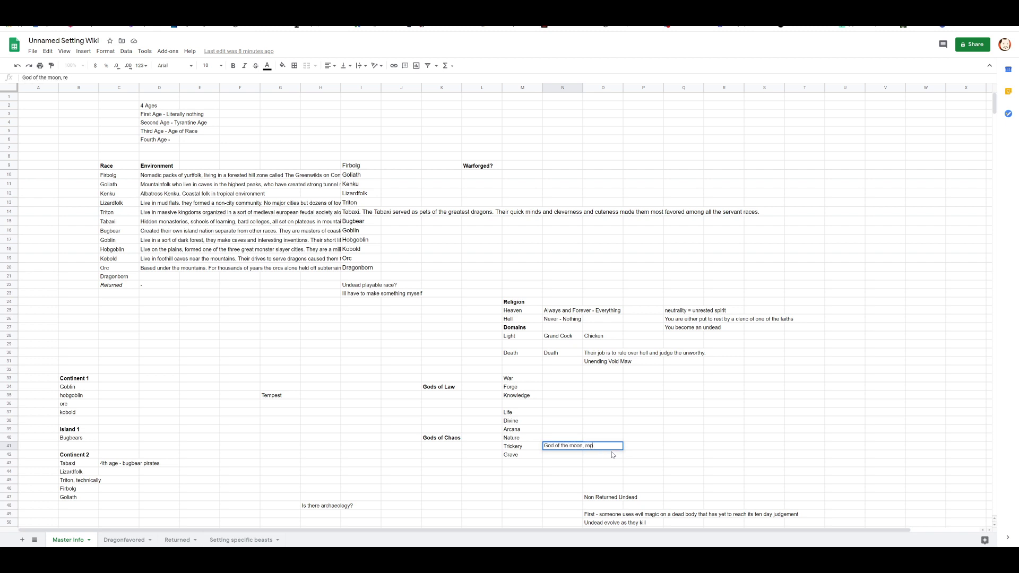
text(resenting the great moon which)
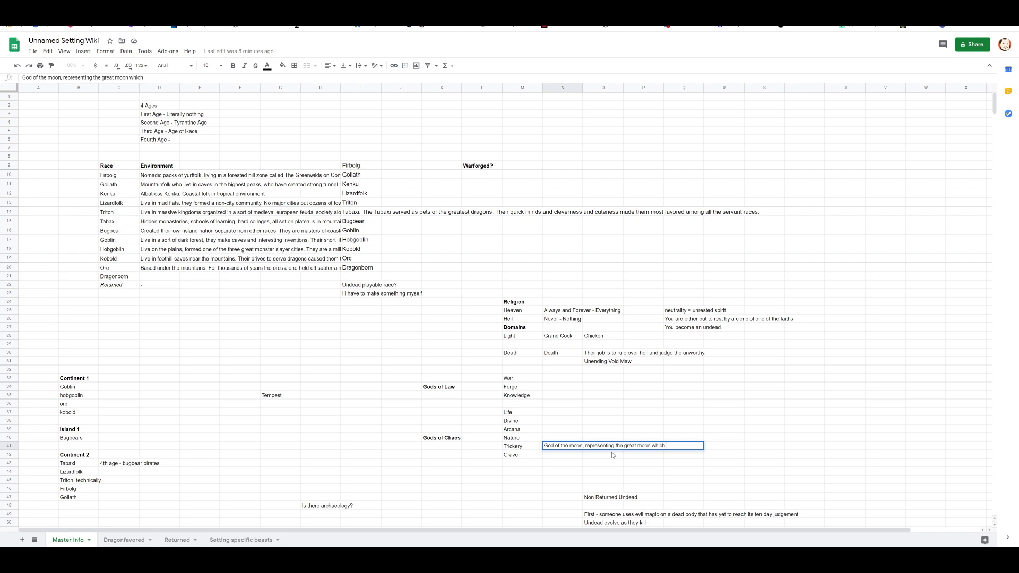
text( pentices mortals to sin.)
Review the dragon-age history in the Unnamed Setting Guide document and return to the setting wiki spreadsheet.
click(106, 5)
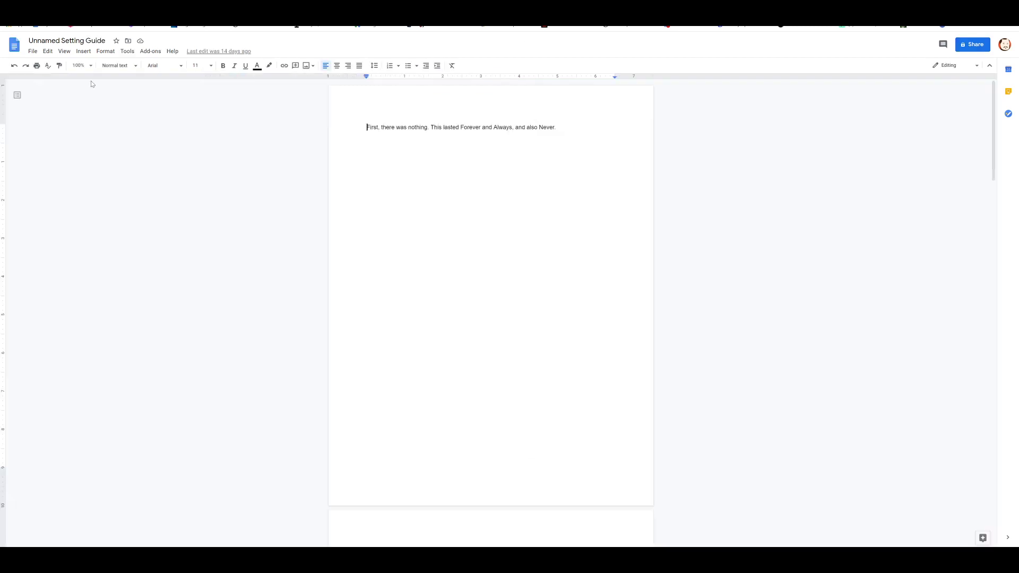
scroll(305, 360, down, 8)
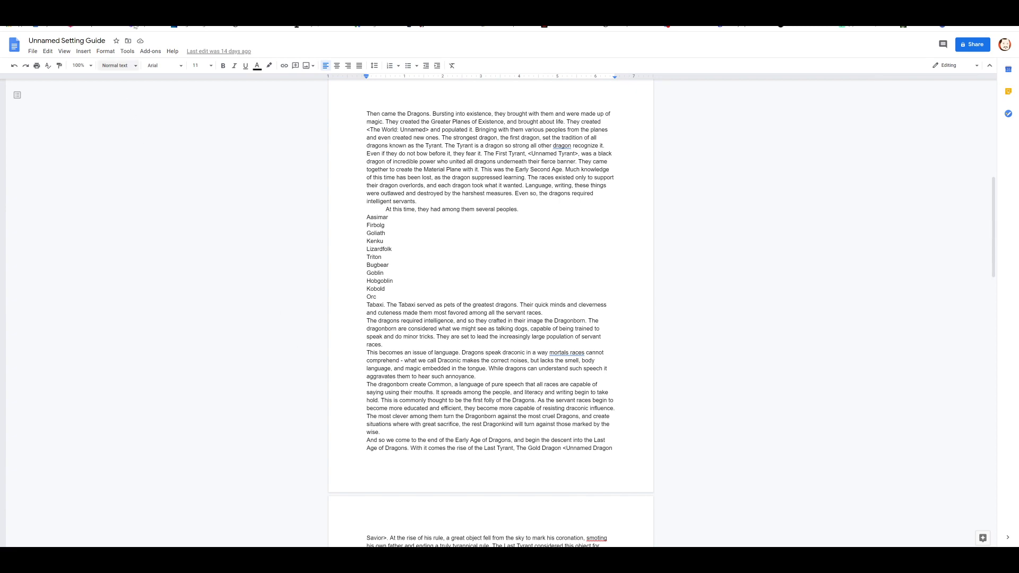
key(ctrl+Tab)
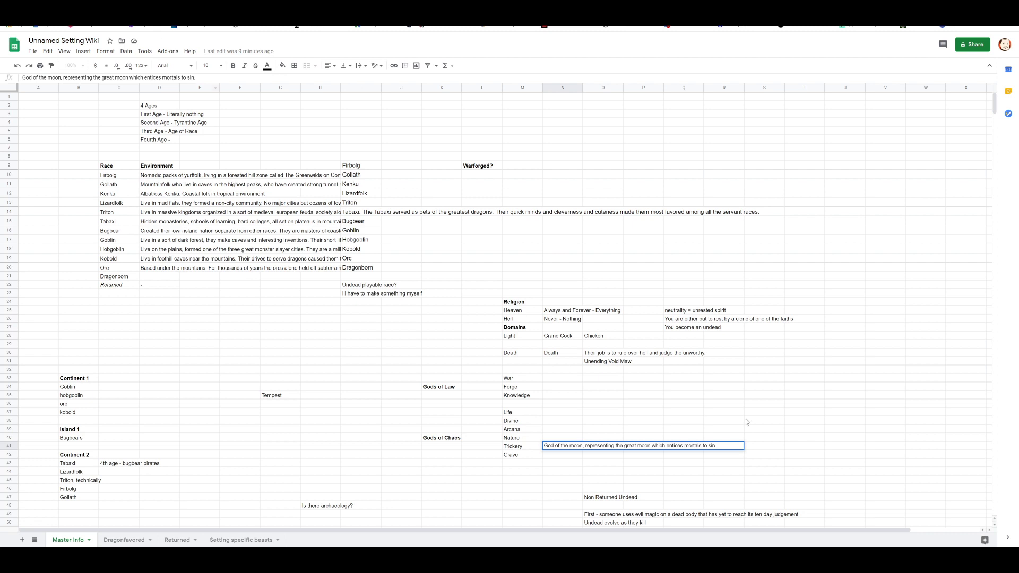
click(691, 271)
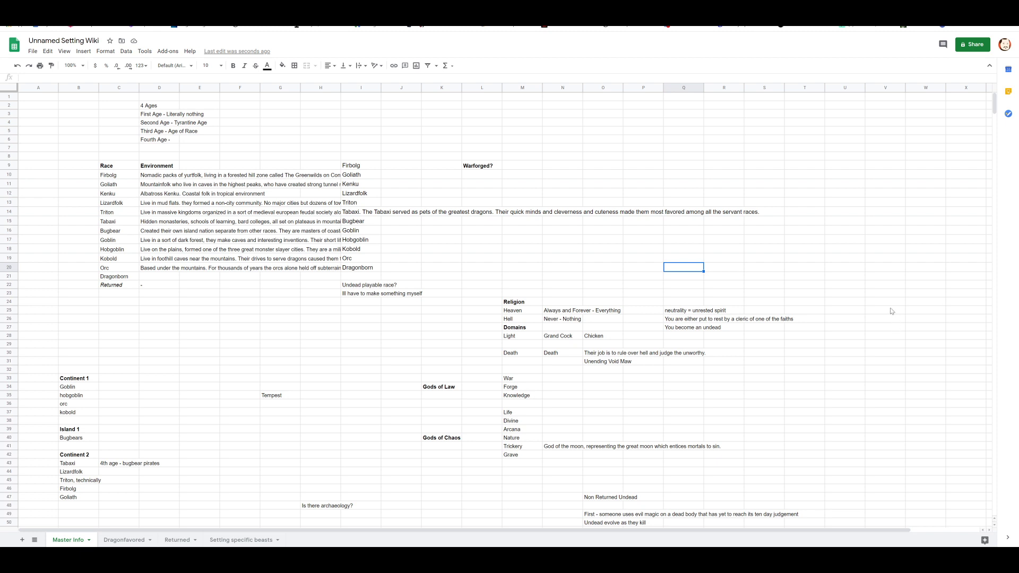
Enter the name "Sun'Zreth" in cell O20, above the Religion section.
click(619, 271)
text(Sun)
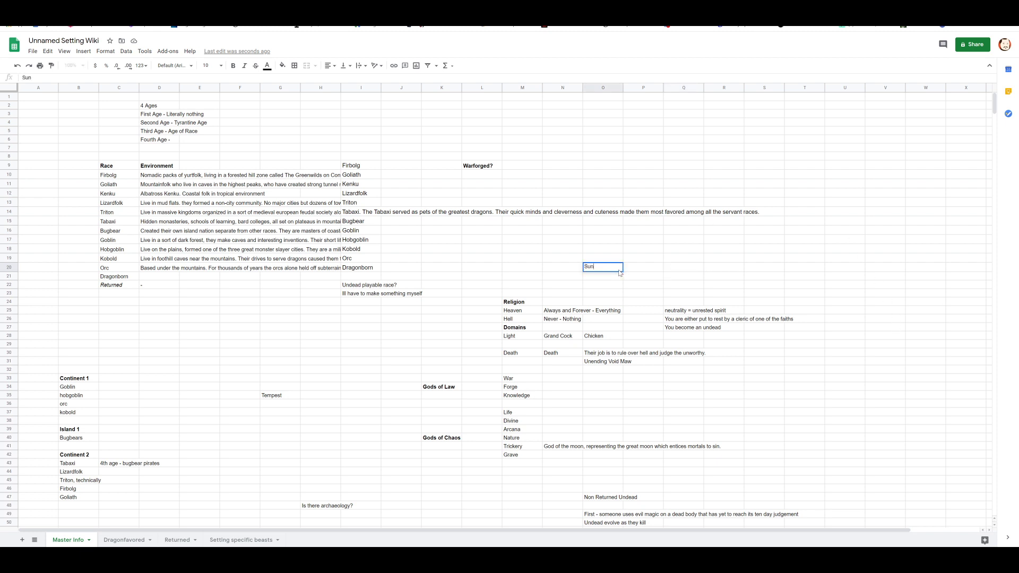
text('Zreth)
key(Return)
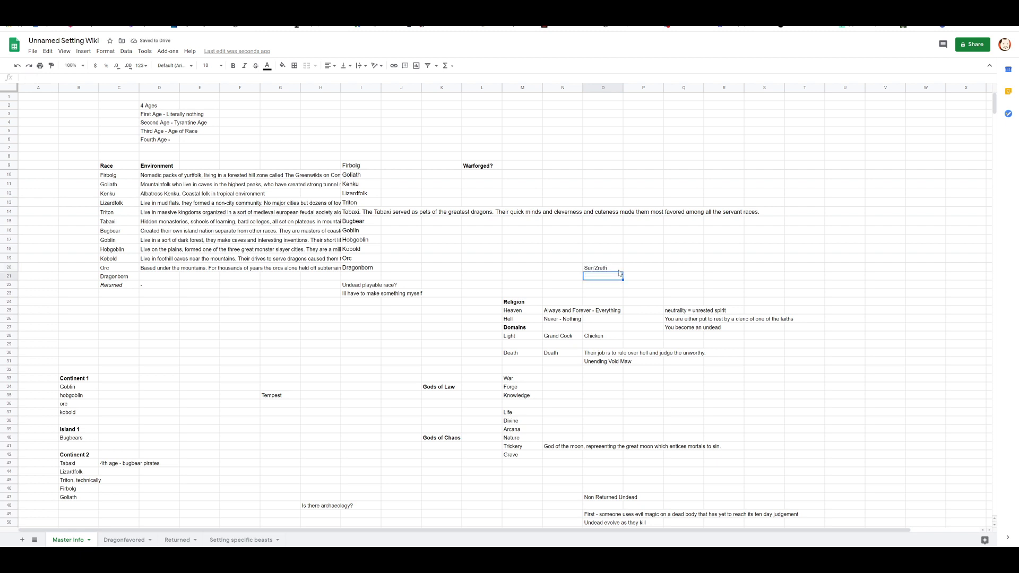
Replace the name in cell O20 with "Sun'zeon".
click(619, 270)
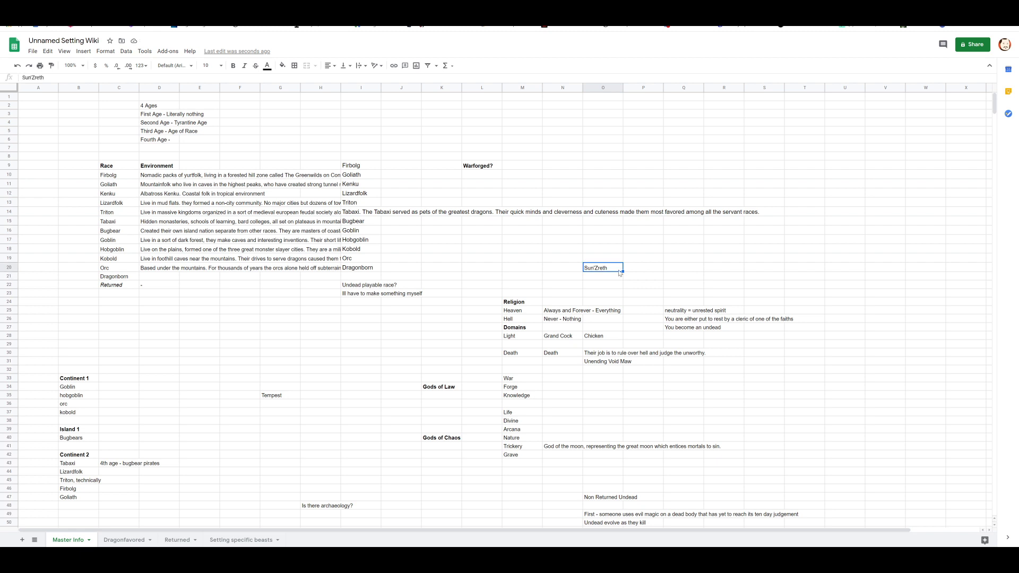
key(Delete)
text(Sun)
key(Return)
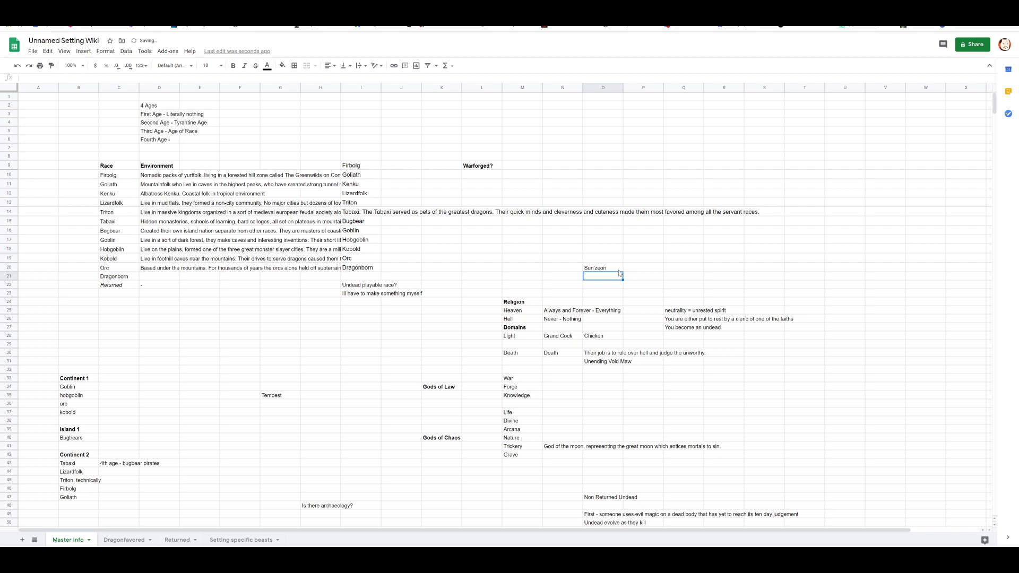
Extend the name in cell O20 to "Sun'zeon, The Last Tyrant".
double_click(619, 271)
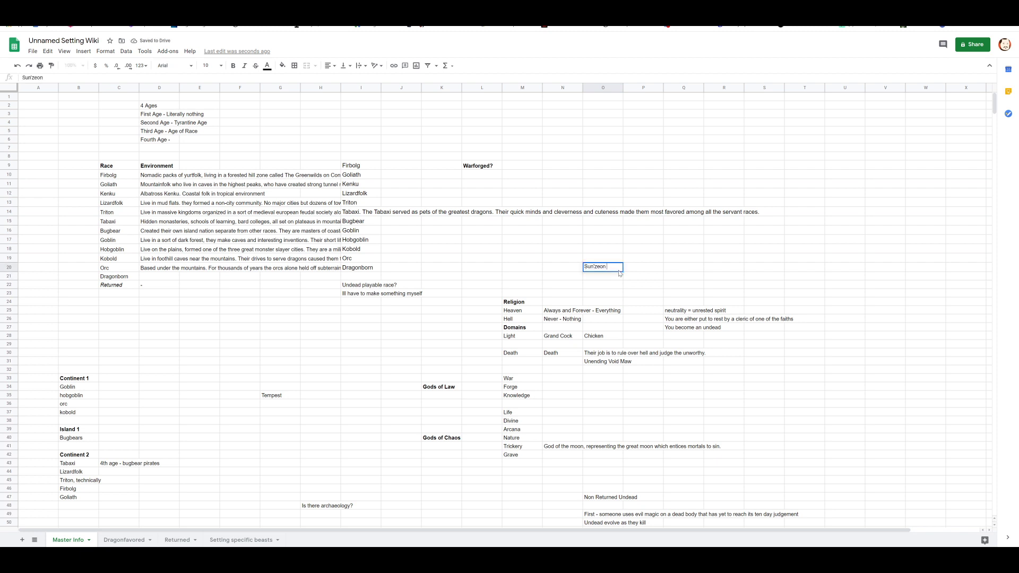
text(, The Last)
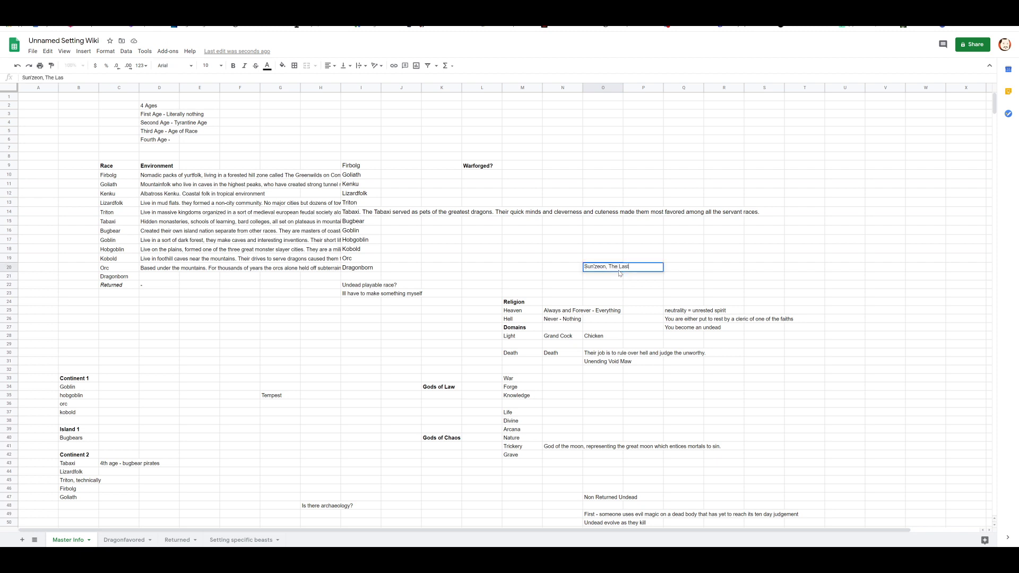
text( Tyre)
text(nt)
key(Return)
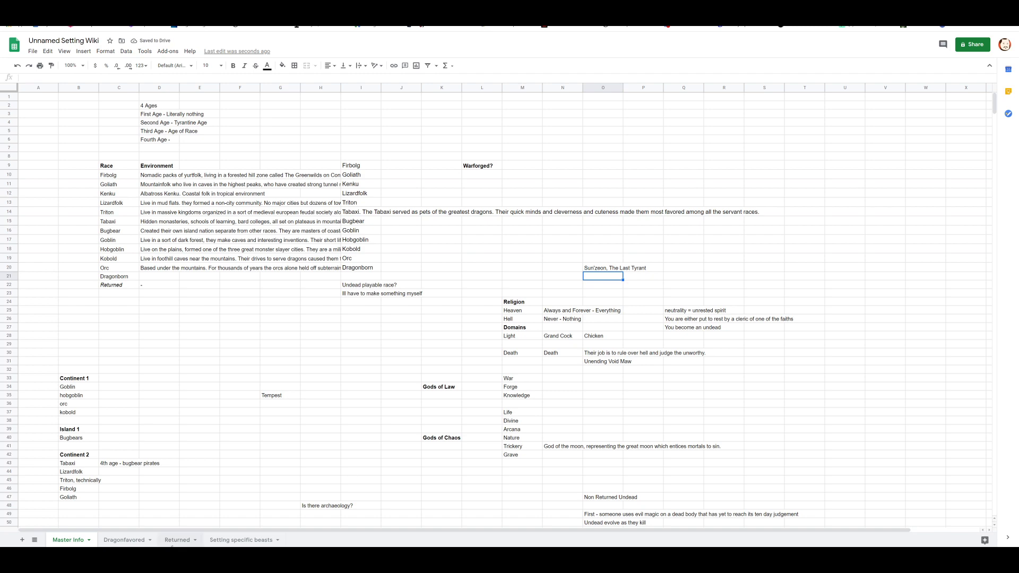
Switch to the Unnamed Setting Guide document and replace the First Tyrant's "Unnamed Tyrant" placeholder with "Sun'Zeon".
click(228, 4)
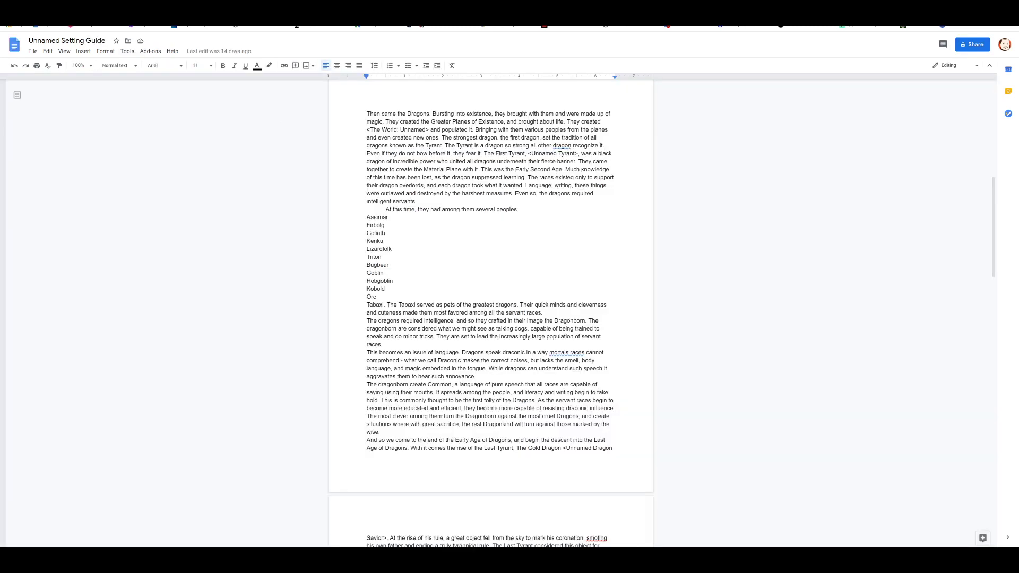
drag(574, 154, 532, 154)
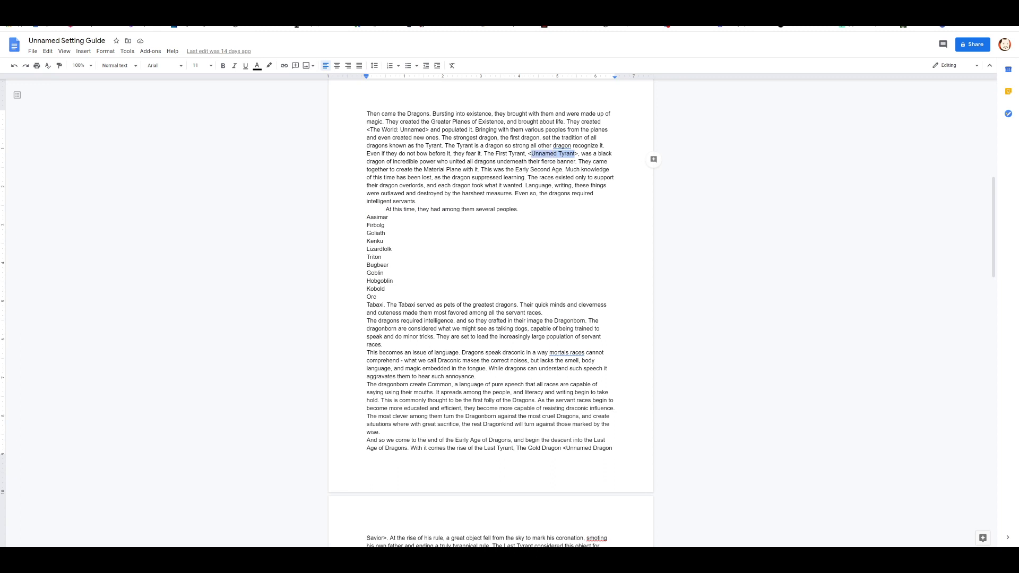
text(Sun)
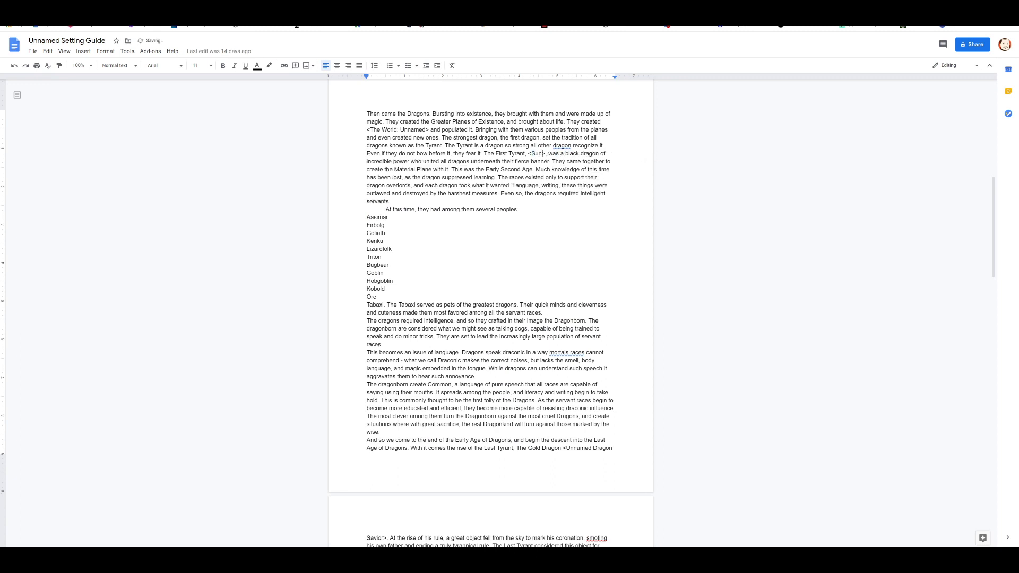
text('Zeon)
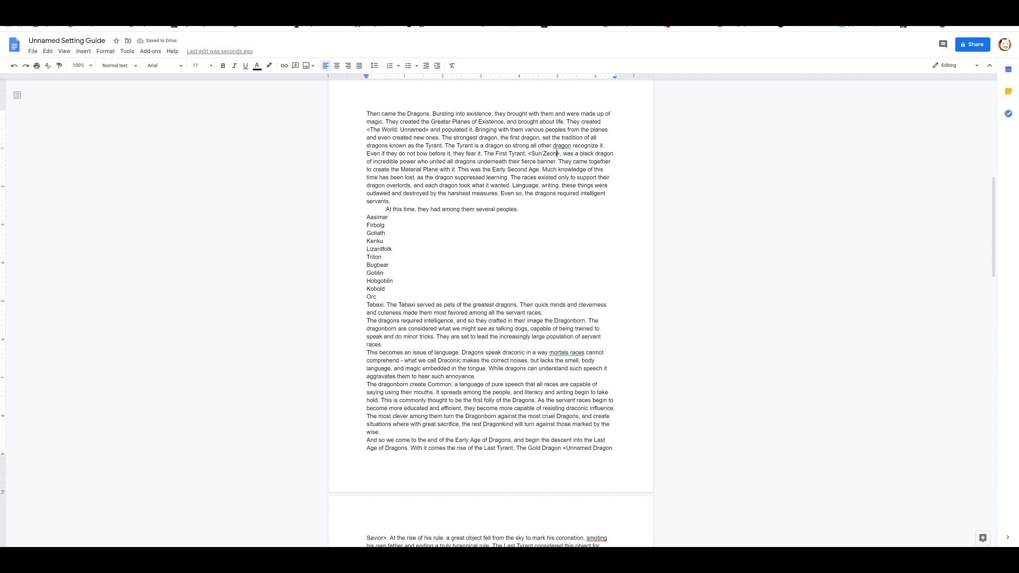
Return to the setting wiki spreadsheet and move the Trickery god's moon description from cell N41 to O41.
click(178, 3)
click(364, 338)
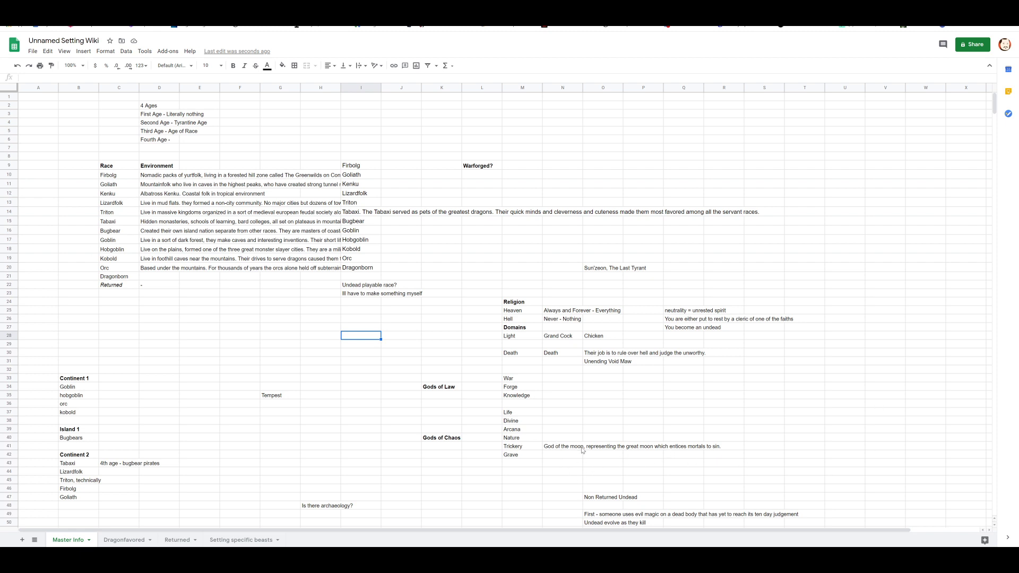
click(563, 449)
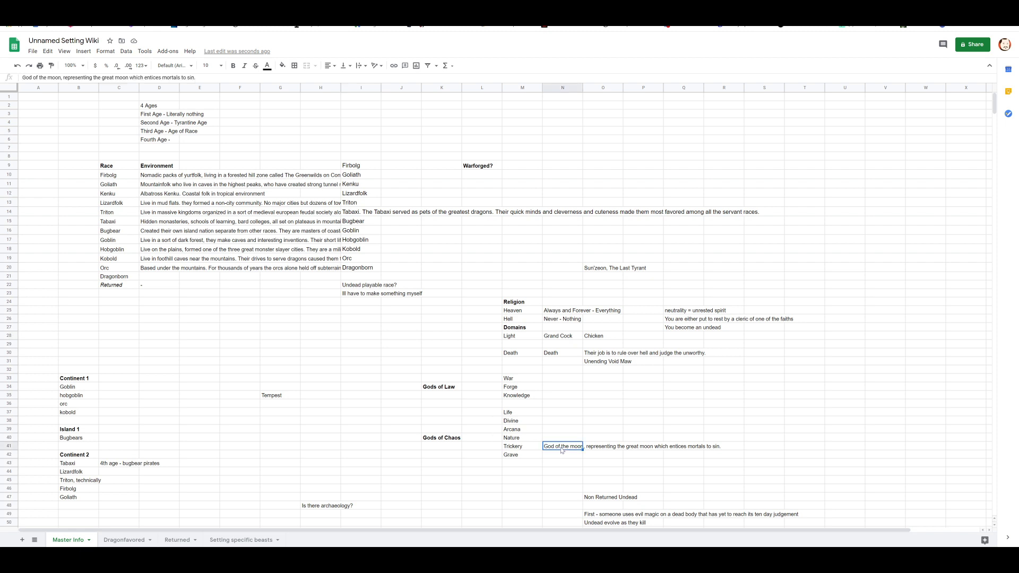
click(604, 448)
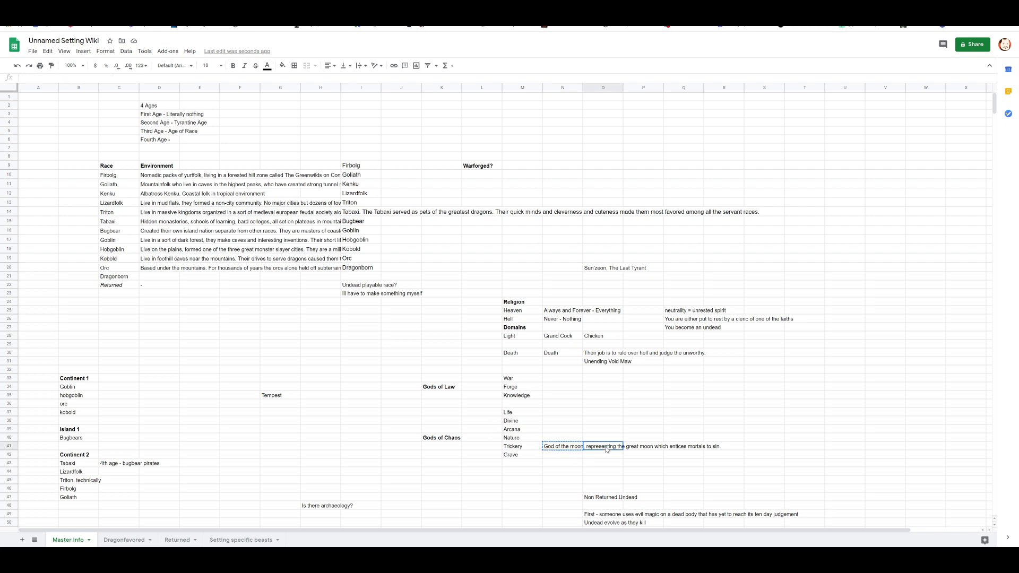
text(God of the moon, representing the great moon which entices mortals to sin.)
click(561, 449)
key(Delete)
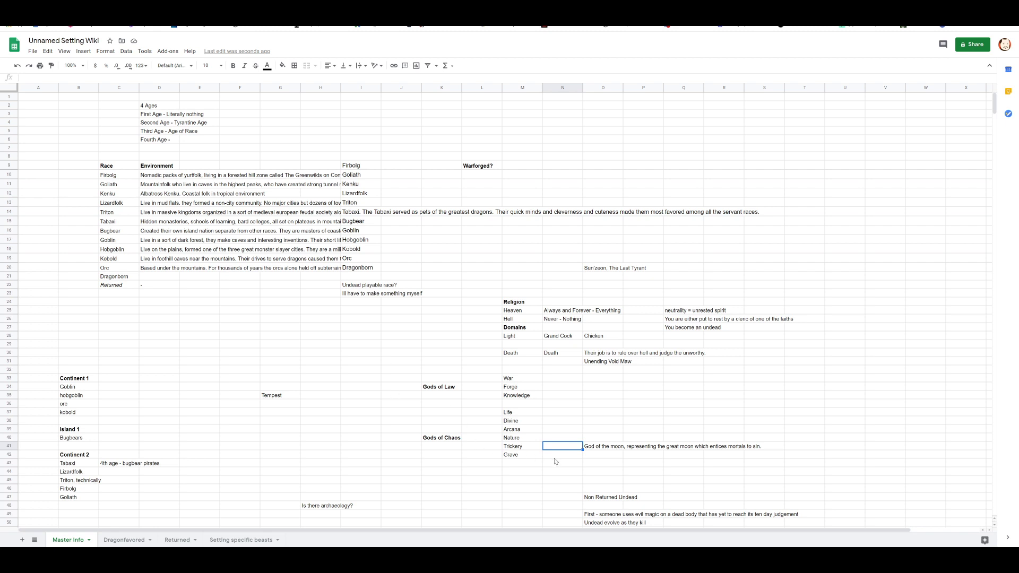
Enter the tentative god name "Ilyiad?" in cell N41, beside the Trickery domain.
text(Ilyiad)
key(Return)
double_click(559, 449)
text(?)
key(Return)
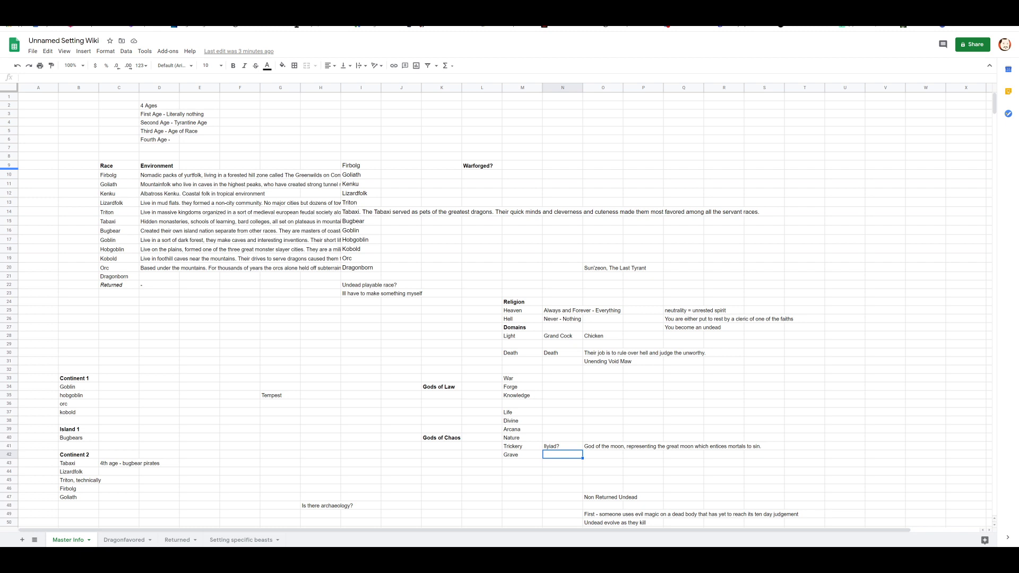
Enter "Etarr, God of Union and Knights" beside the War domain in cell N33.
click(562, 380)
text(Etarr,)
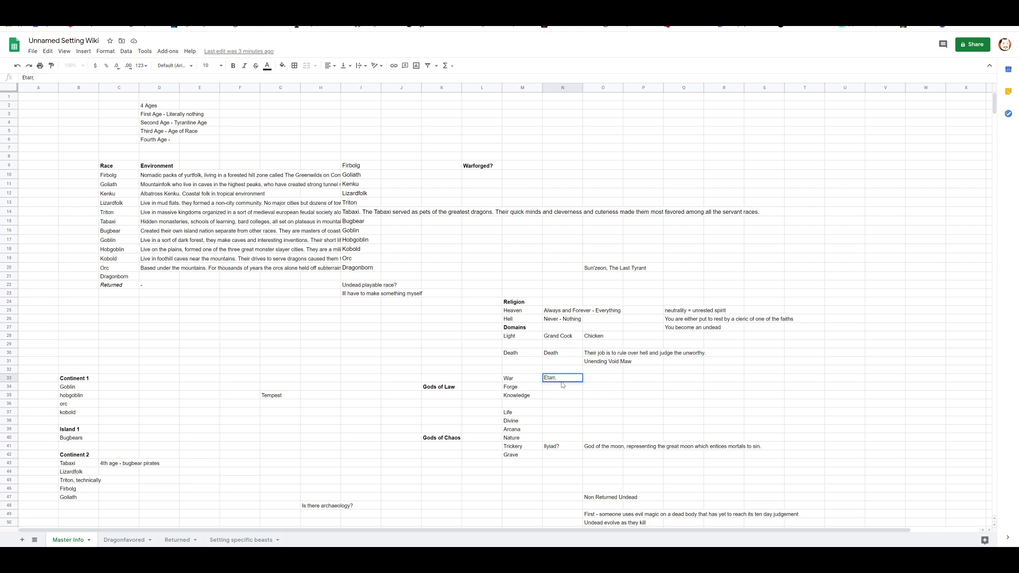
text(God of Union)
key(Return)
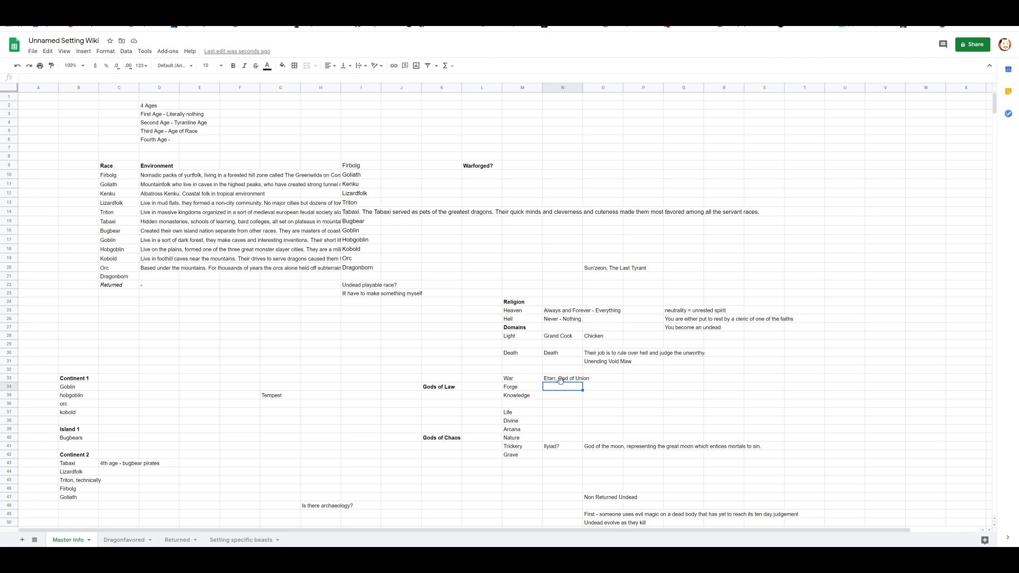
double_click(560, 380)
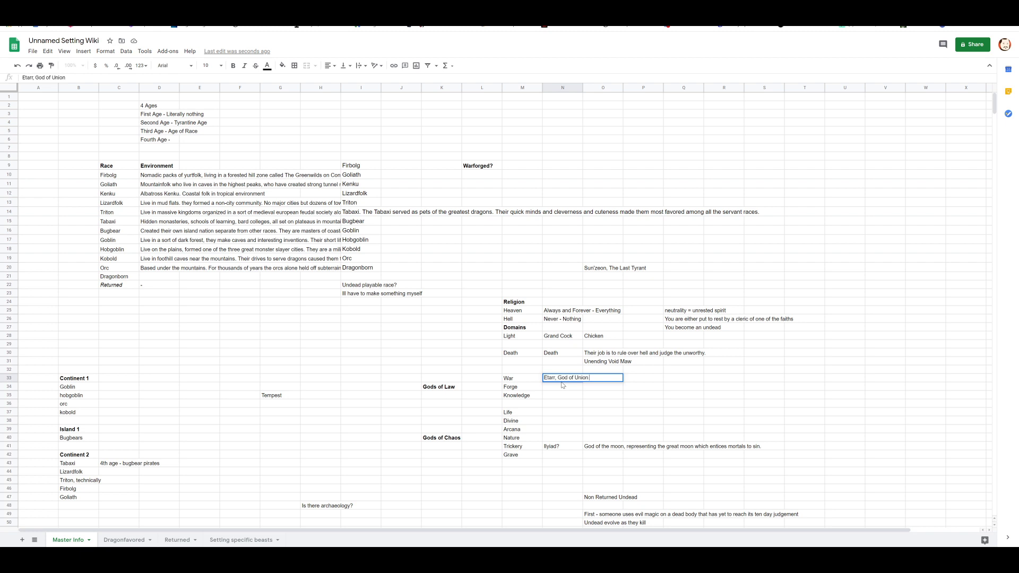
text(and Knights)
key(Return)
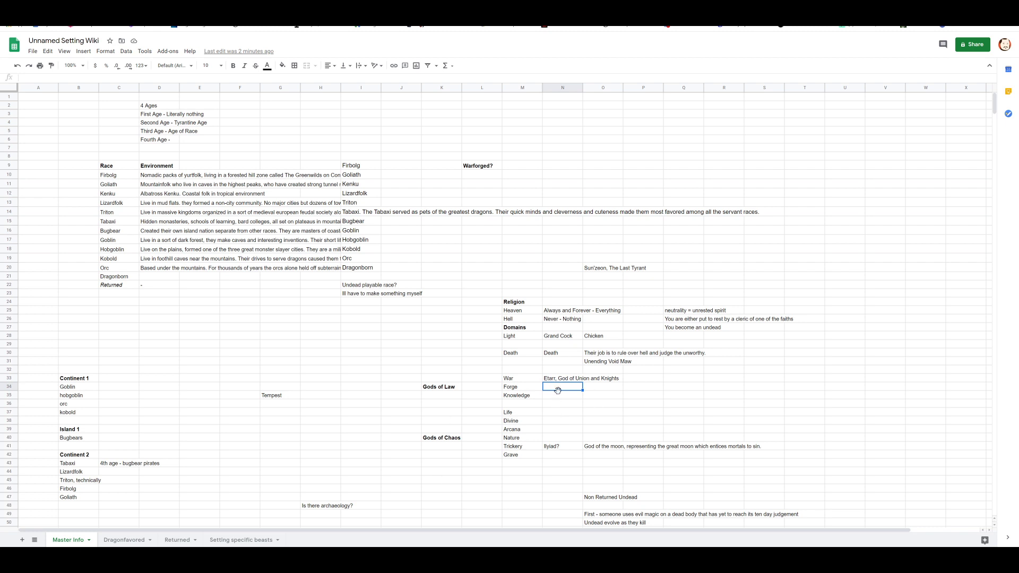
Enter "Samille Samir Savin, God of Metal and Artisans" beside the Forge domain in cell N34.
text(Samille Samir Savin,)
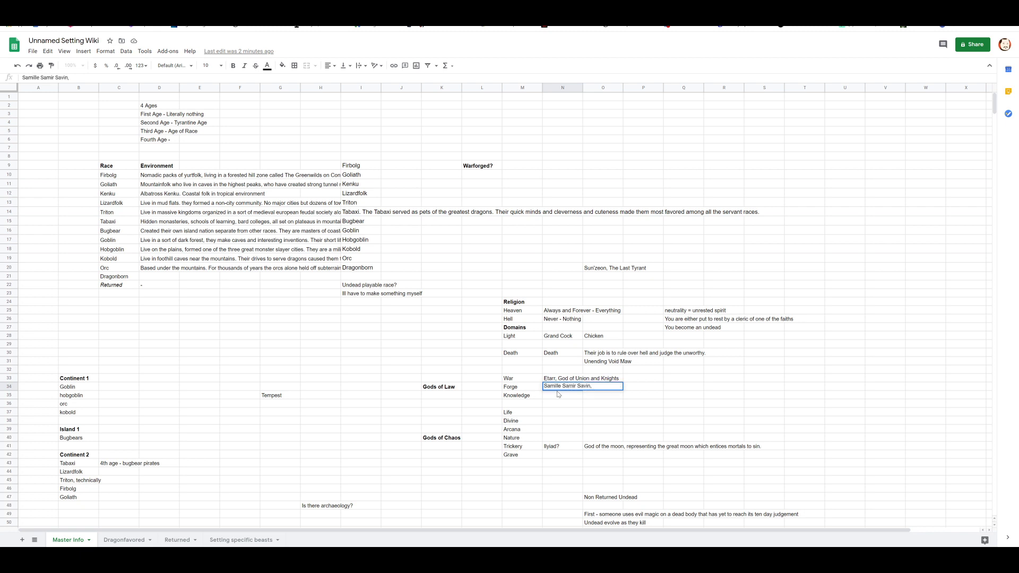
text( God of Metal and Art)
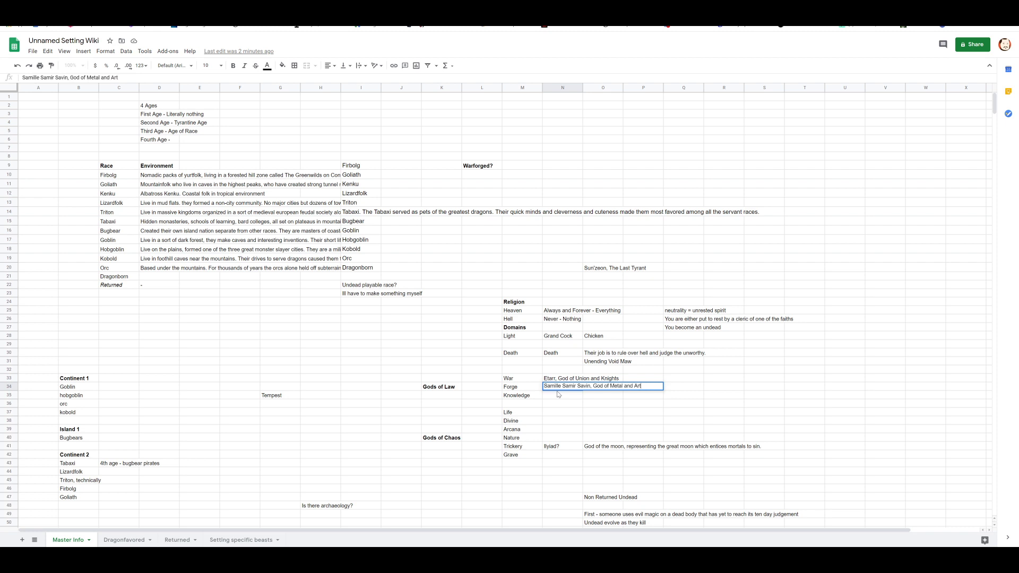
text(isans)
key(Return)
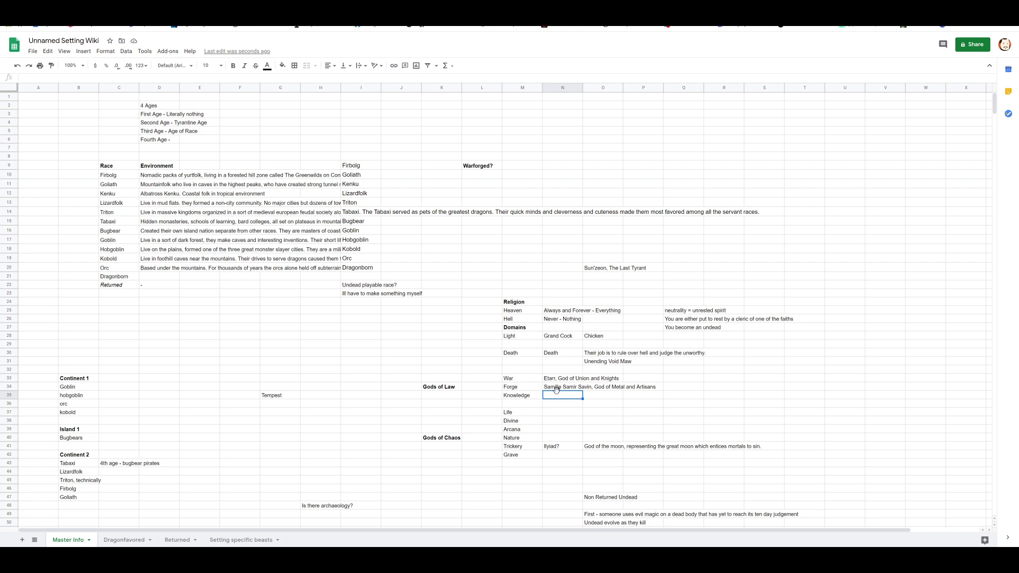
Replace "Artisans" with "Guilds" in the Forge god's title.
double_click(556, 388)
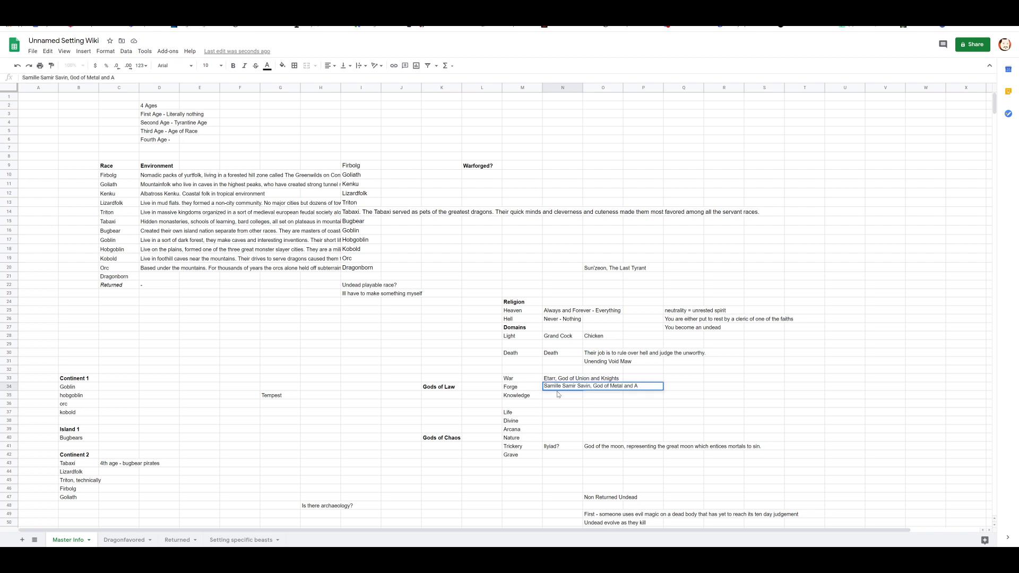
key(BackSpace)
text(Fu)
key(BackSpace)
key(BackSpace)
text(Guilsd)
text(d)
key(Return)
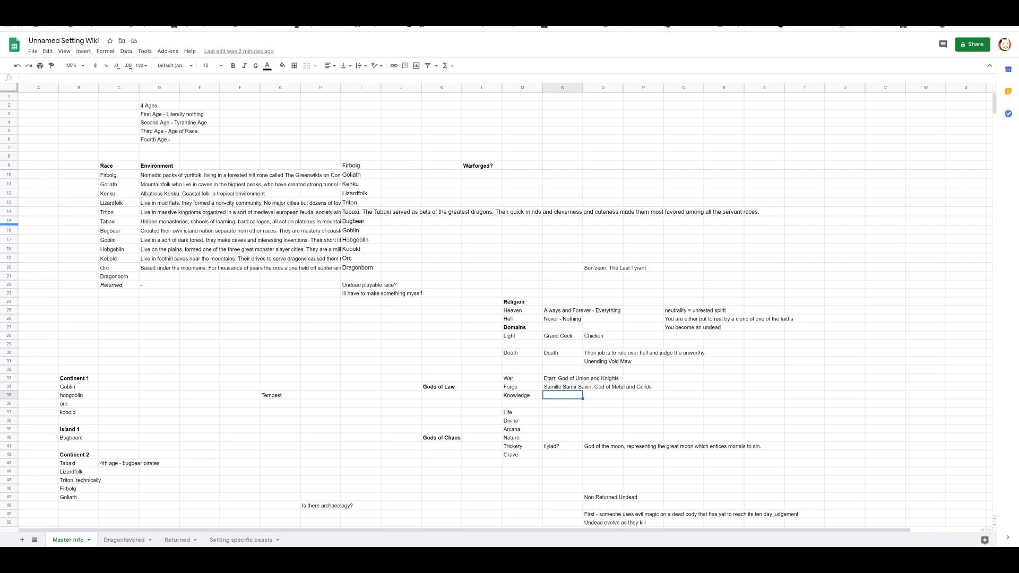
Enter "The Triple Gods of the Three Lands, Gods of Magic" beside the Arcana domain in cell N39.
click(569, 431)
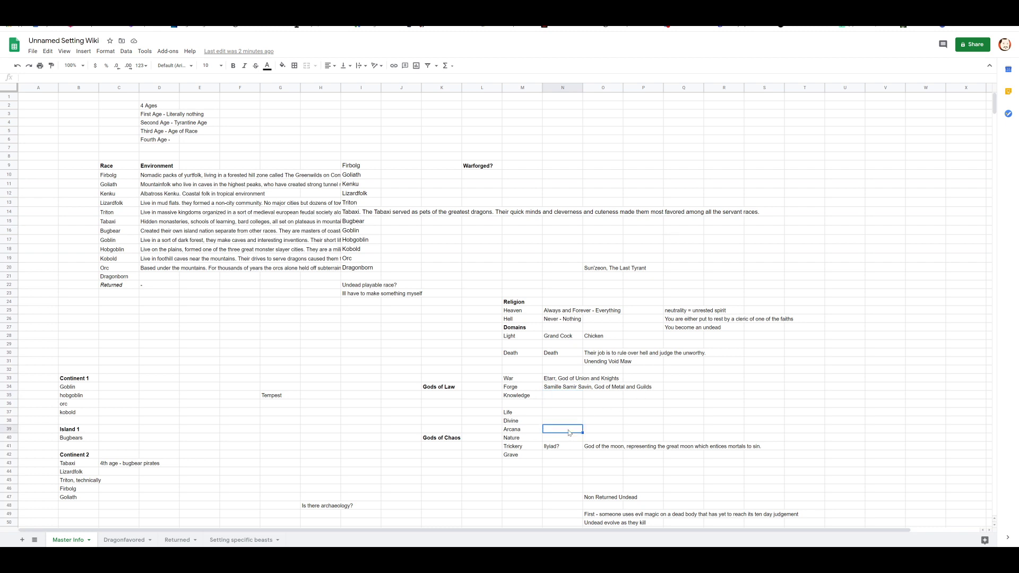
text(The Triple Gods)
text(of)
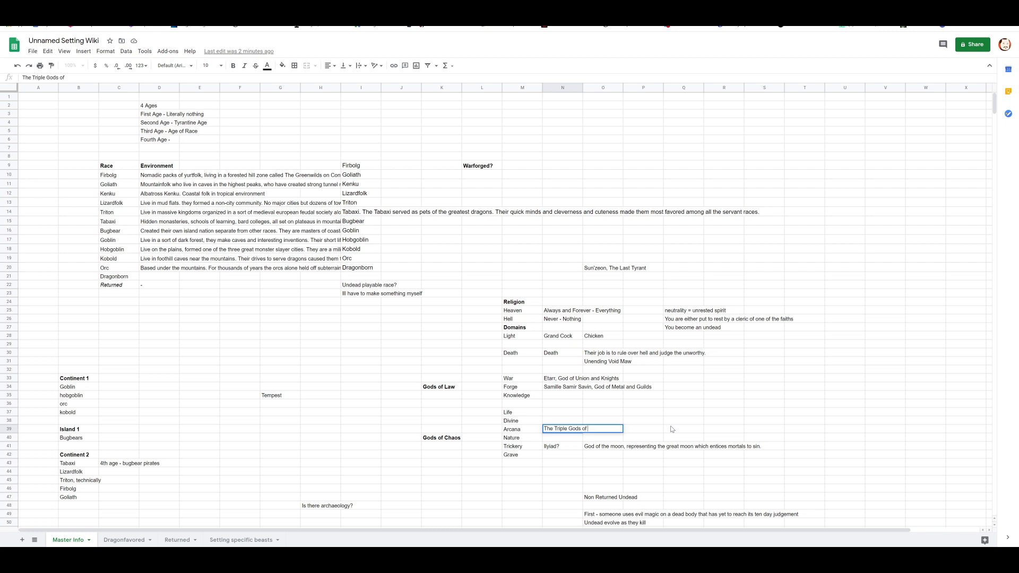
text( the Three Lands)
key(Return)
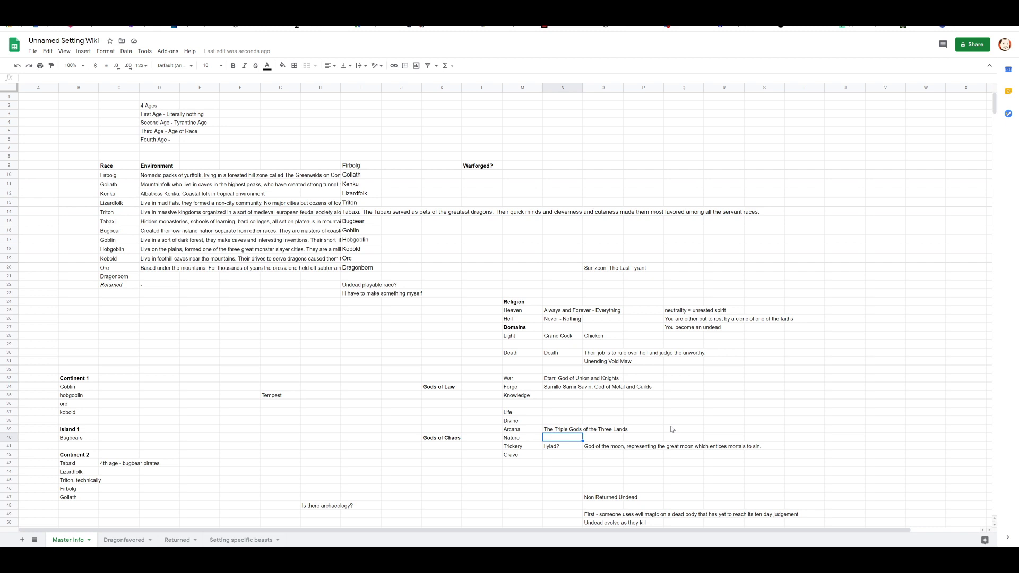
key(Up)
key(Return)
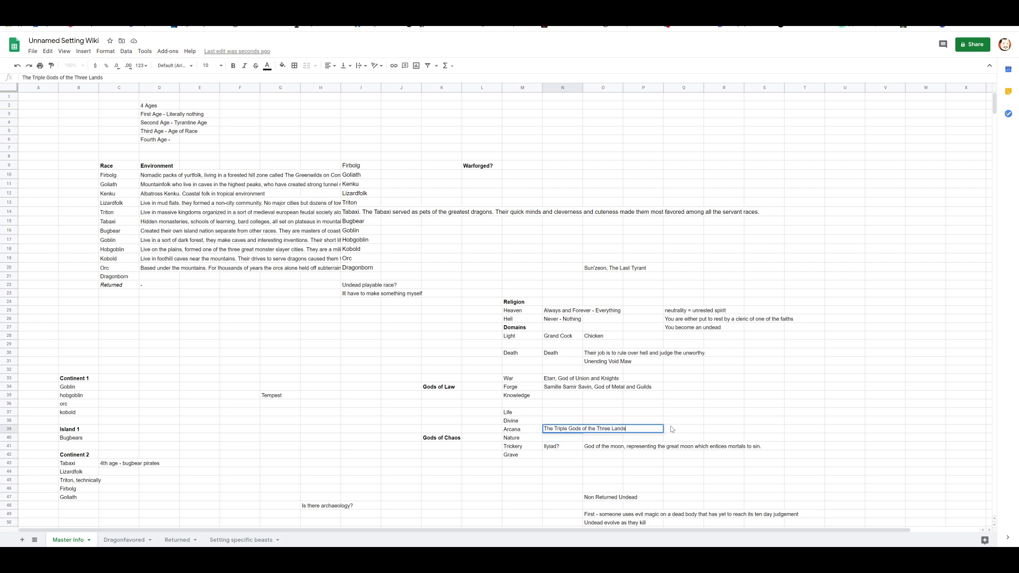
text(, Gods of Magic)
key(Return)
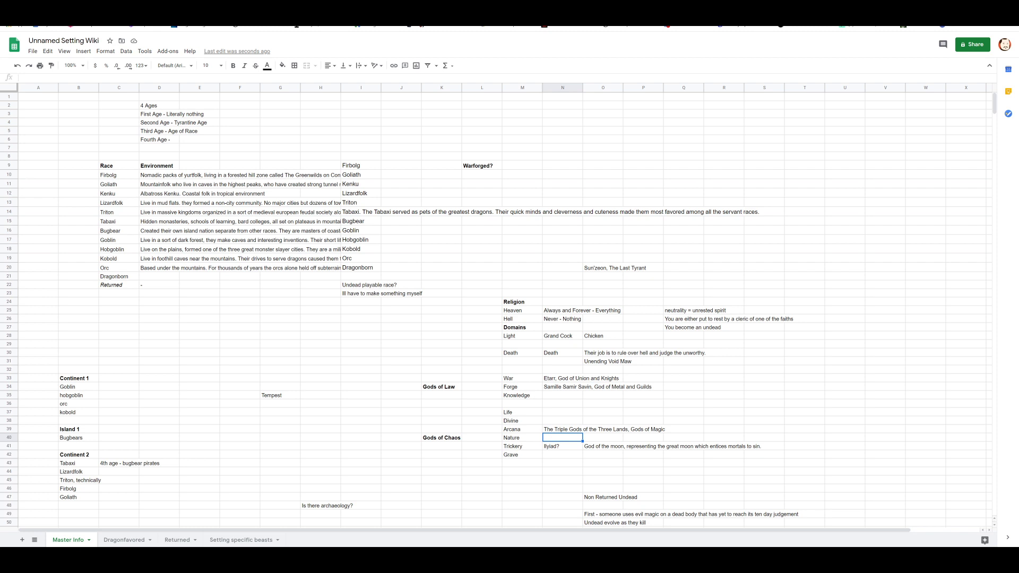
Delete the Divine domain from the list and move Life down into its place in cell M38.
click(531, 423)
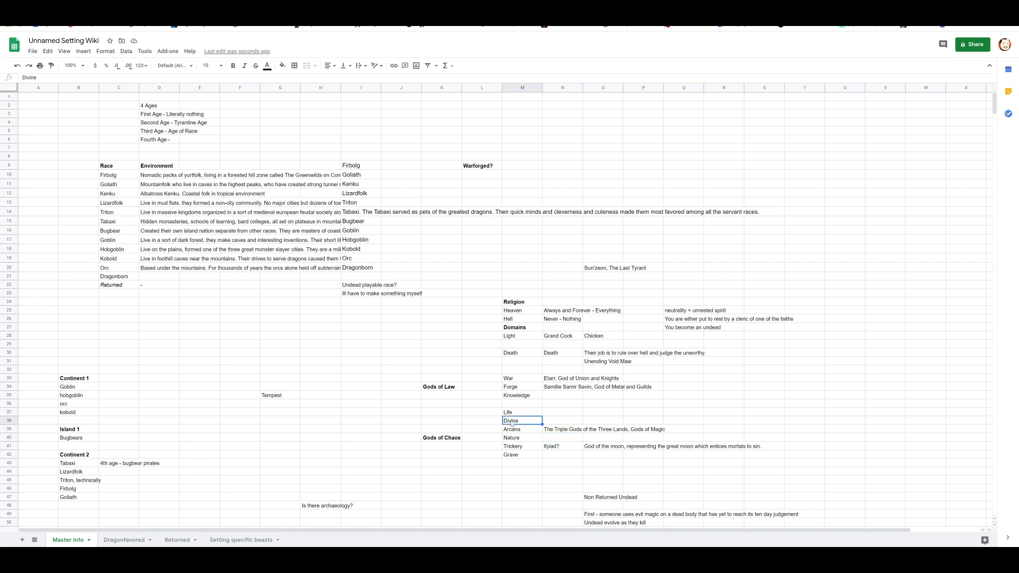
key(Delete)
key(Up)
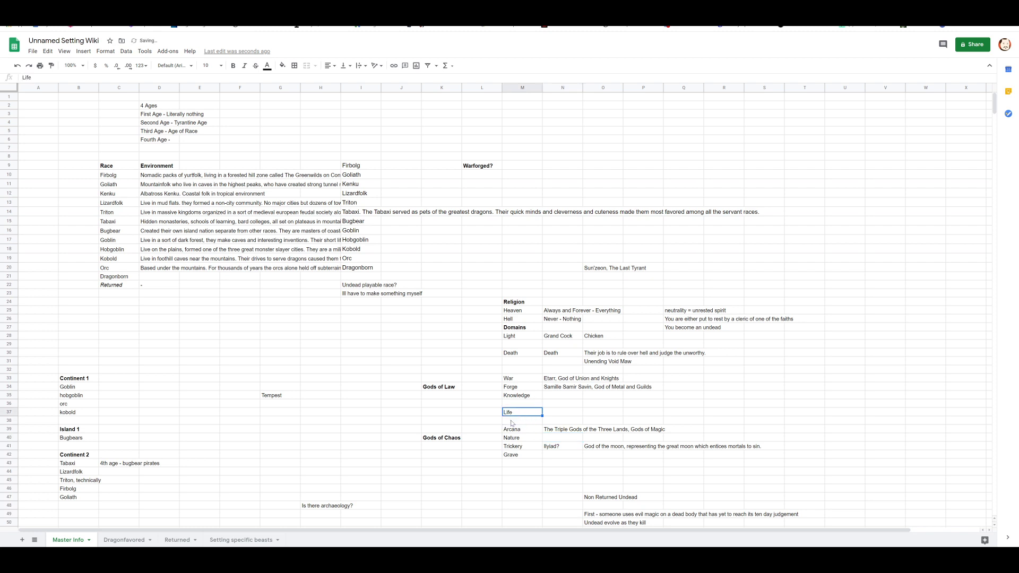
key(ctrl+x)
key(Down)
key(ctrl+v)
key(Up)
Enter "The Maiden of the Eye, goddess of guardianship and peace" beside the Grave domain in cell N42.
click(566, 449)
click(567, 453)
text(The )
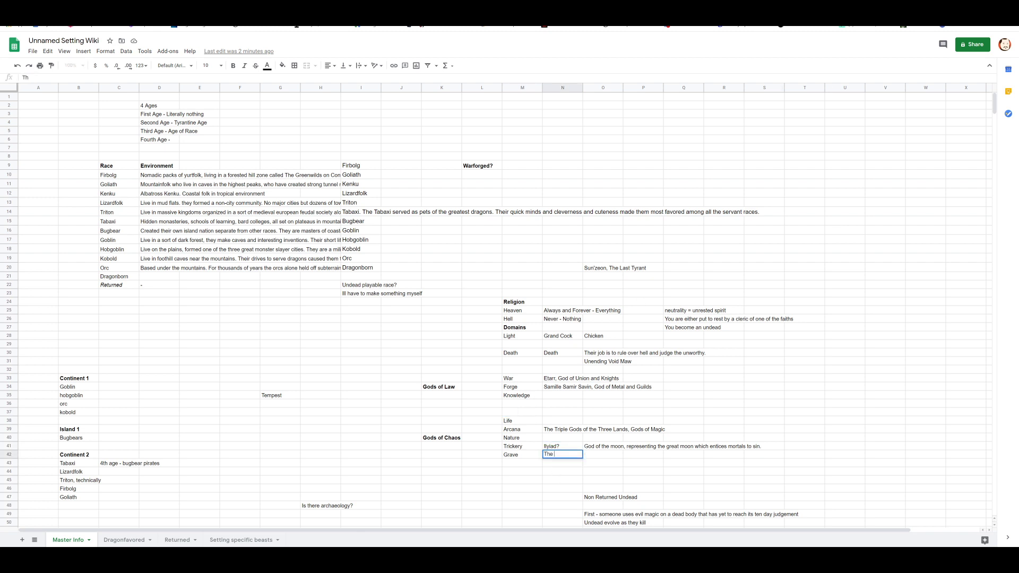
text(Maiden of the Eye,)
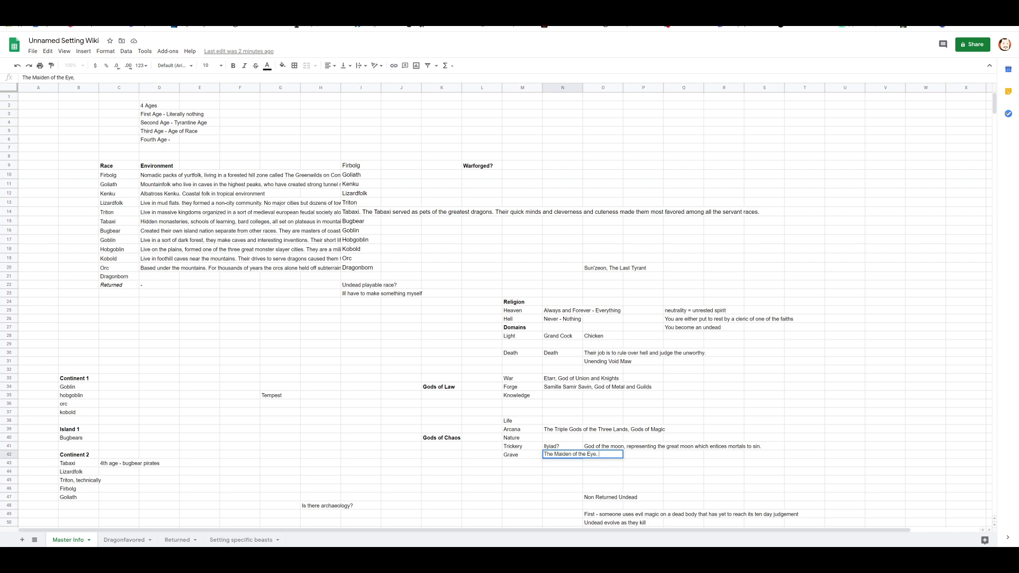
text(goddess of guardianship)
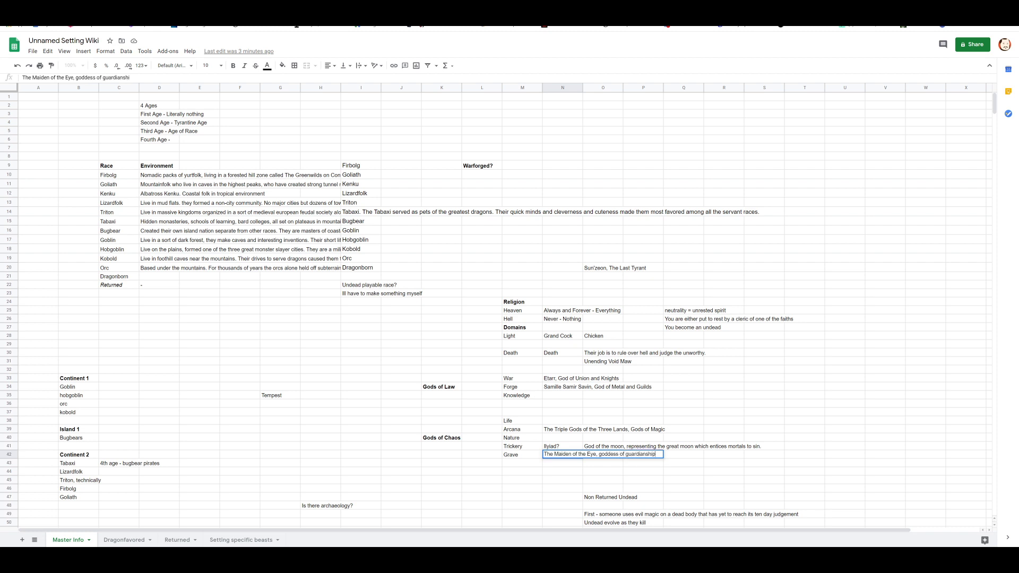
key(Return)
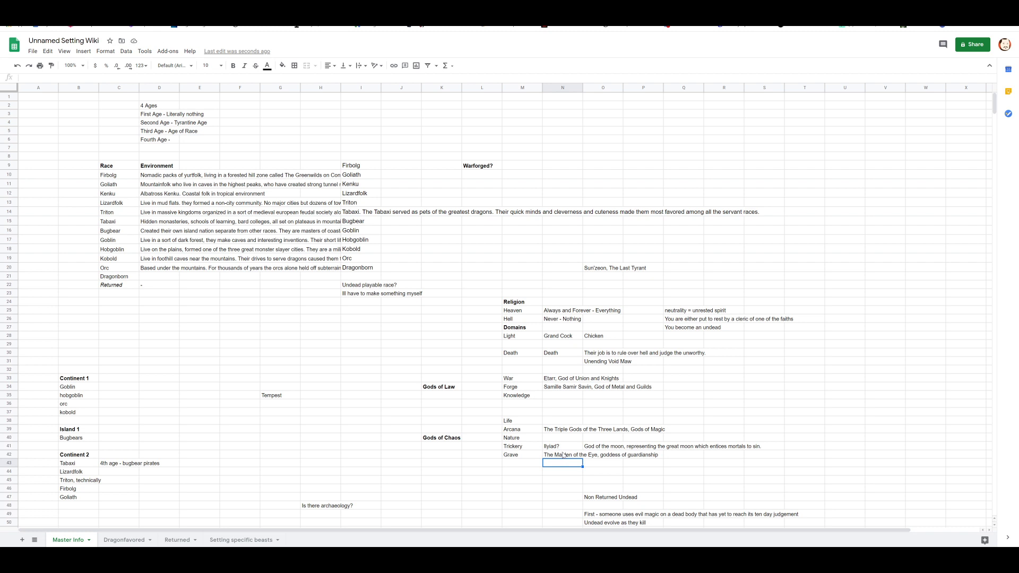
click(563, 455)
key(Return)
text(an)
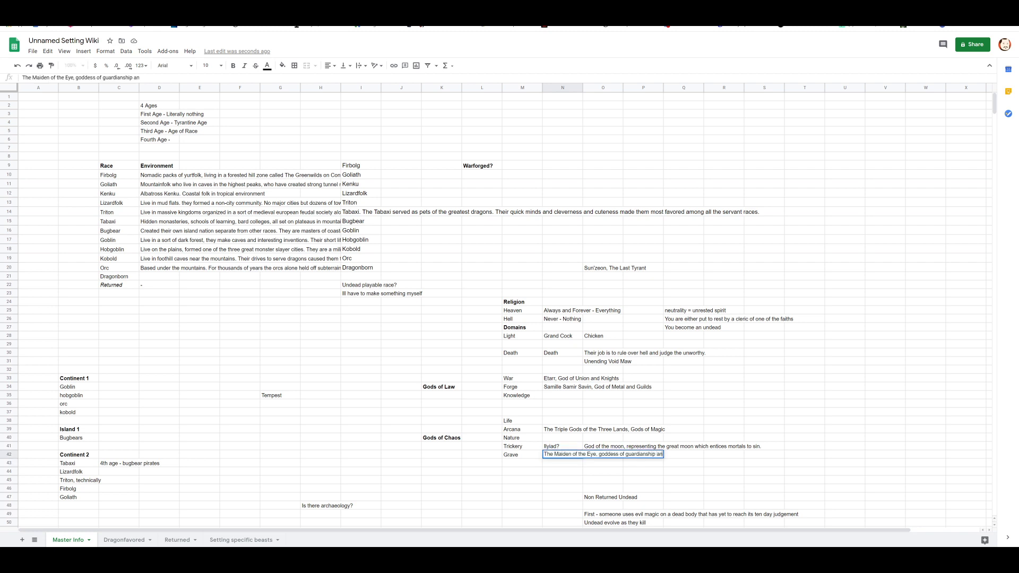
text(d peace)
key(Return)
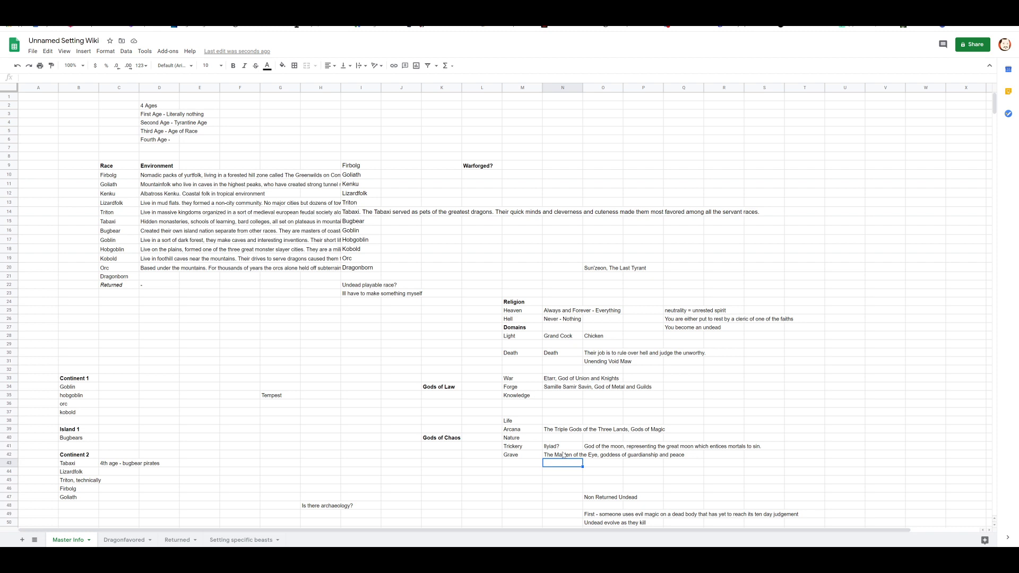
Open the Dragonfavored sheet of the setting wiki.
click(110, 541)
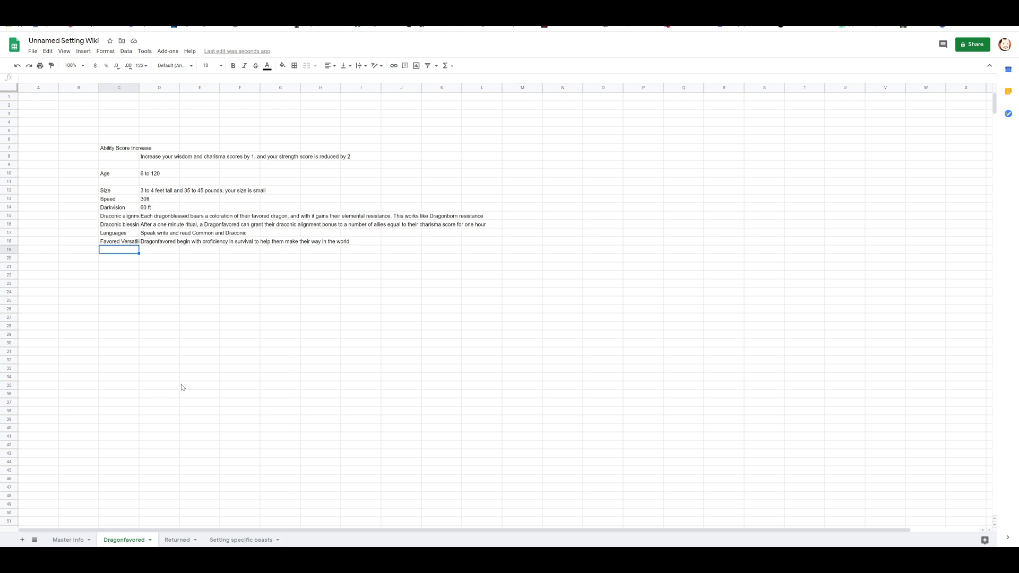